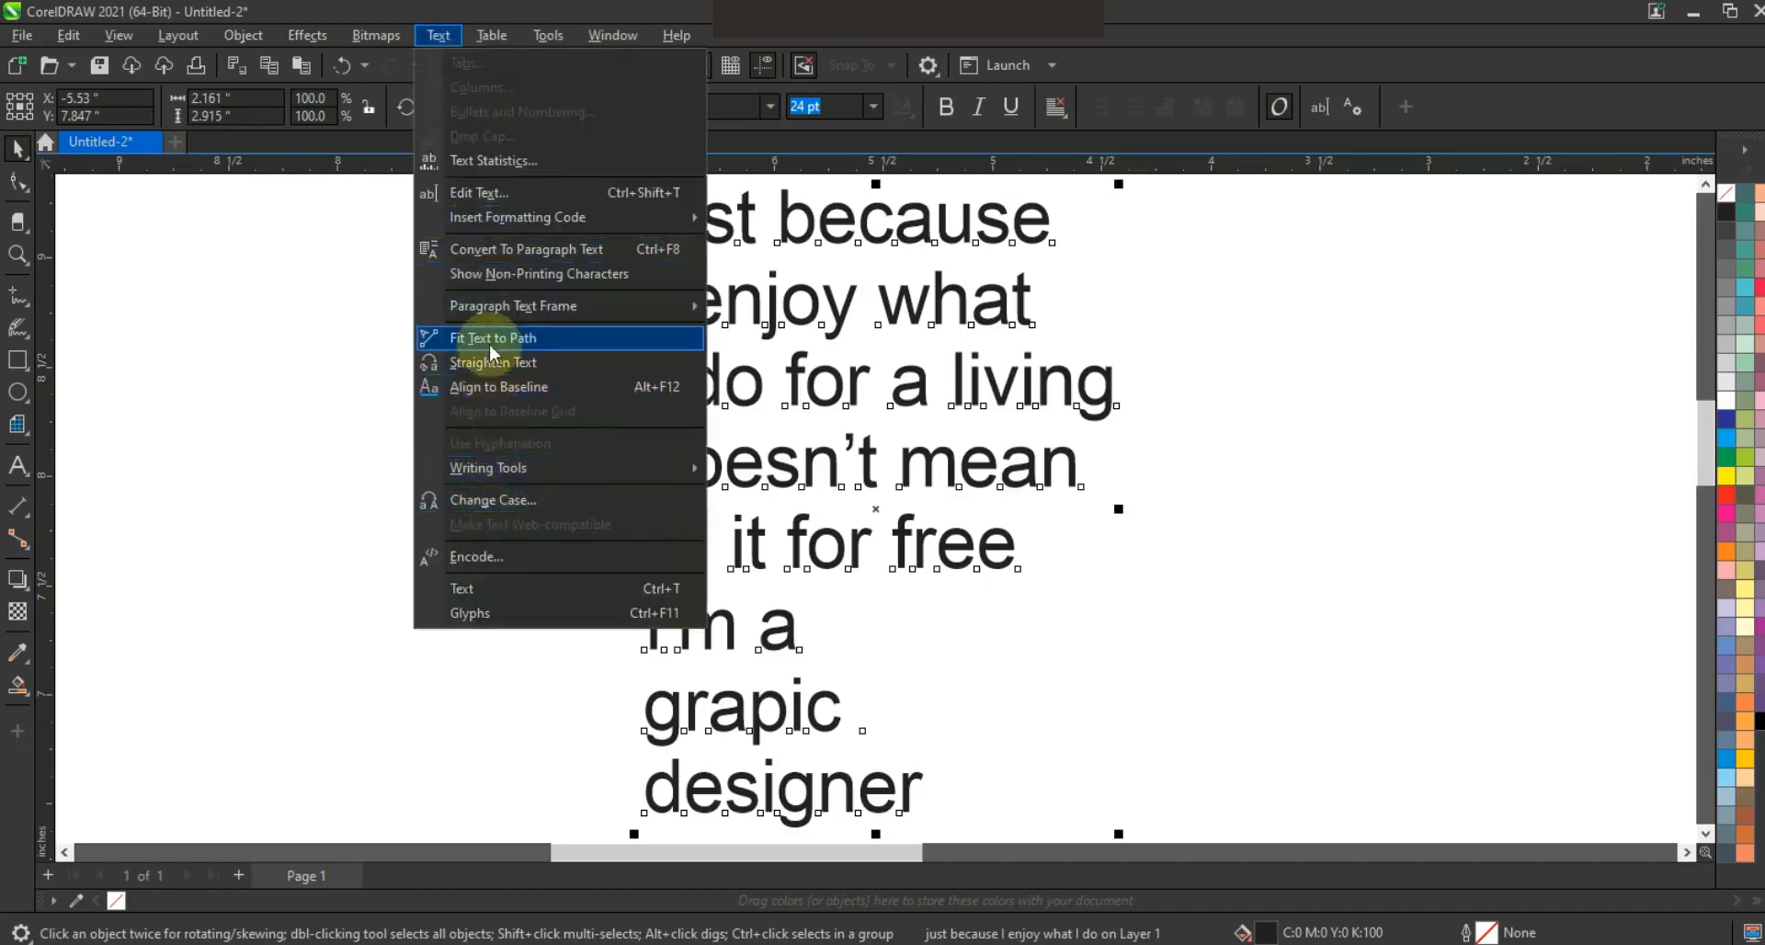
# - Change the case of the quote text to UPPERCASE
pyautogui.click(474, 500)
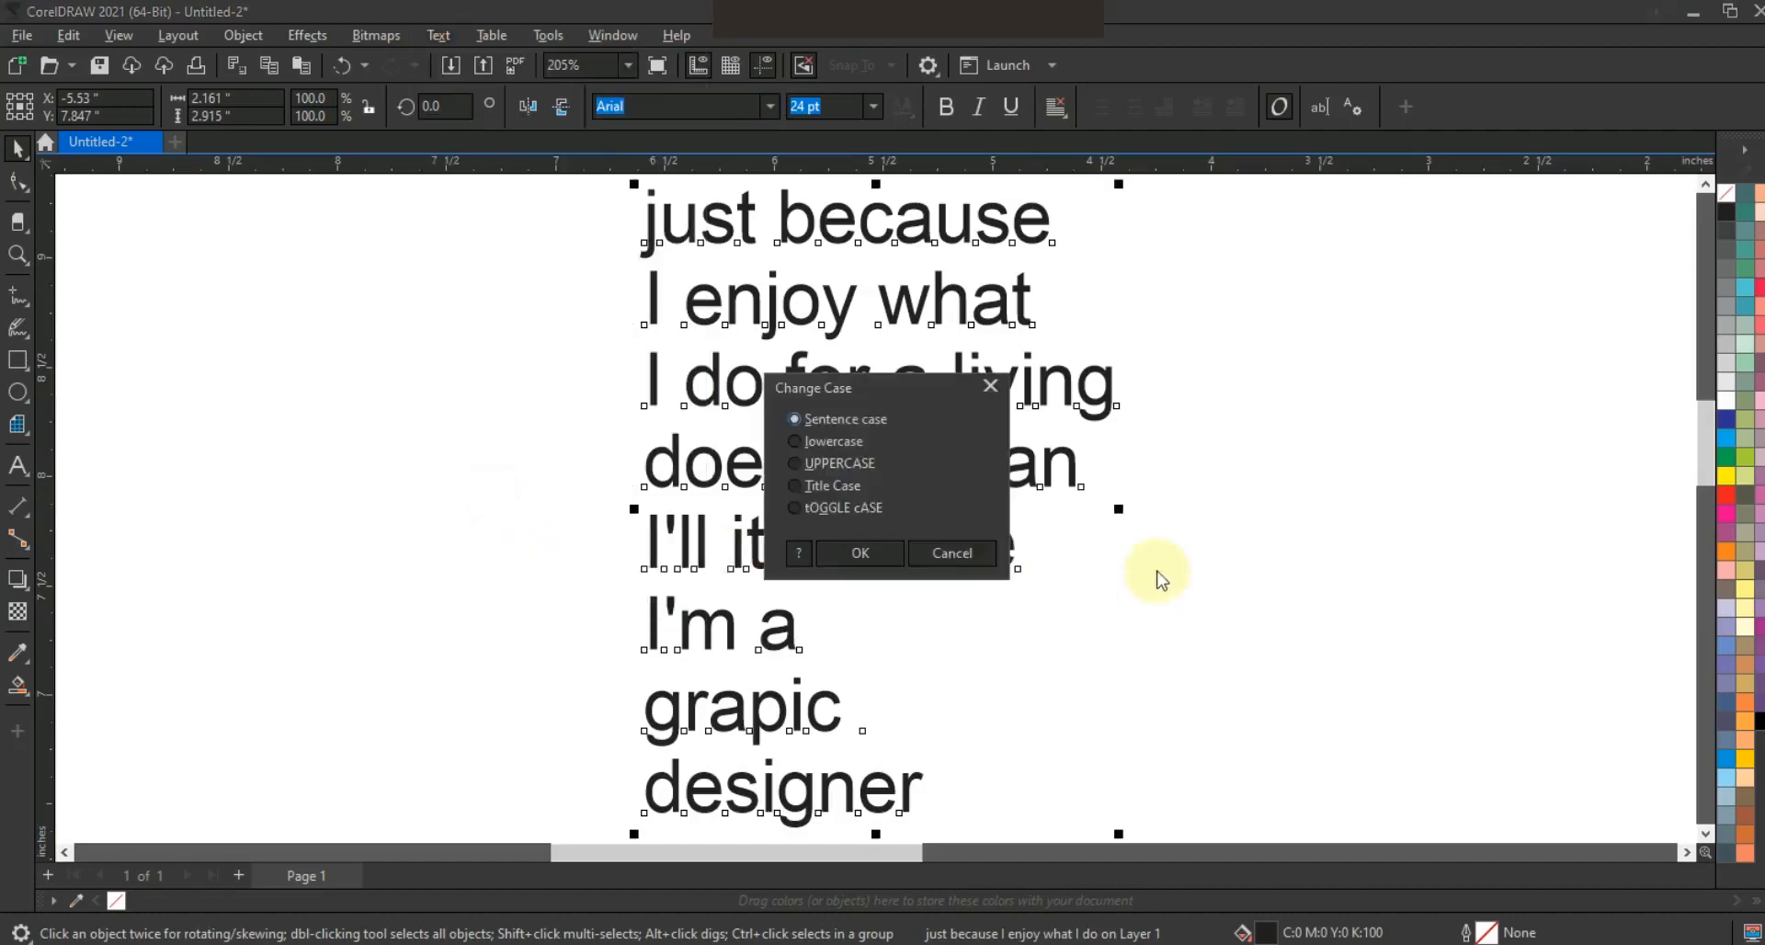
pyautogui.click(796, 464)
pyautogui.click(832, 553)
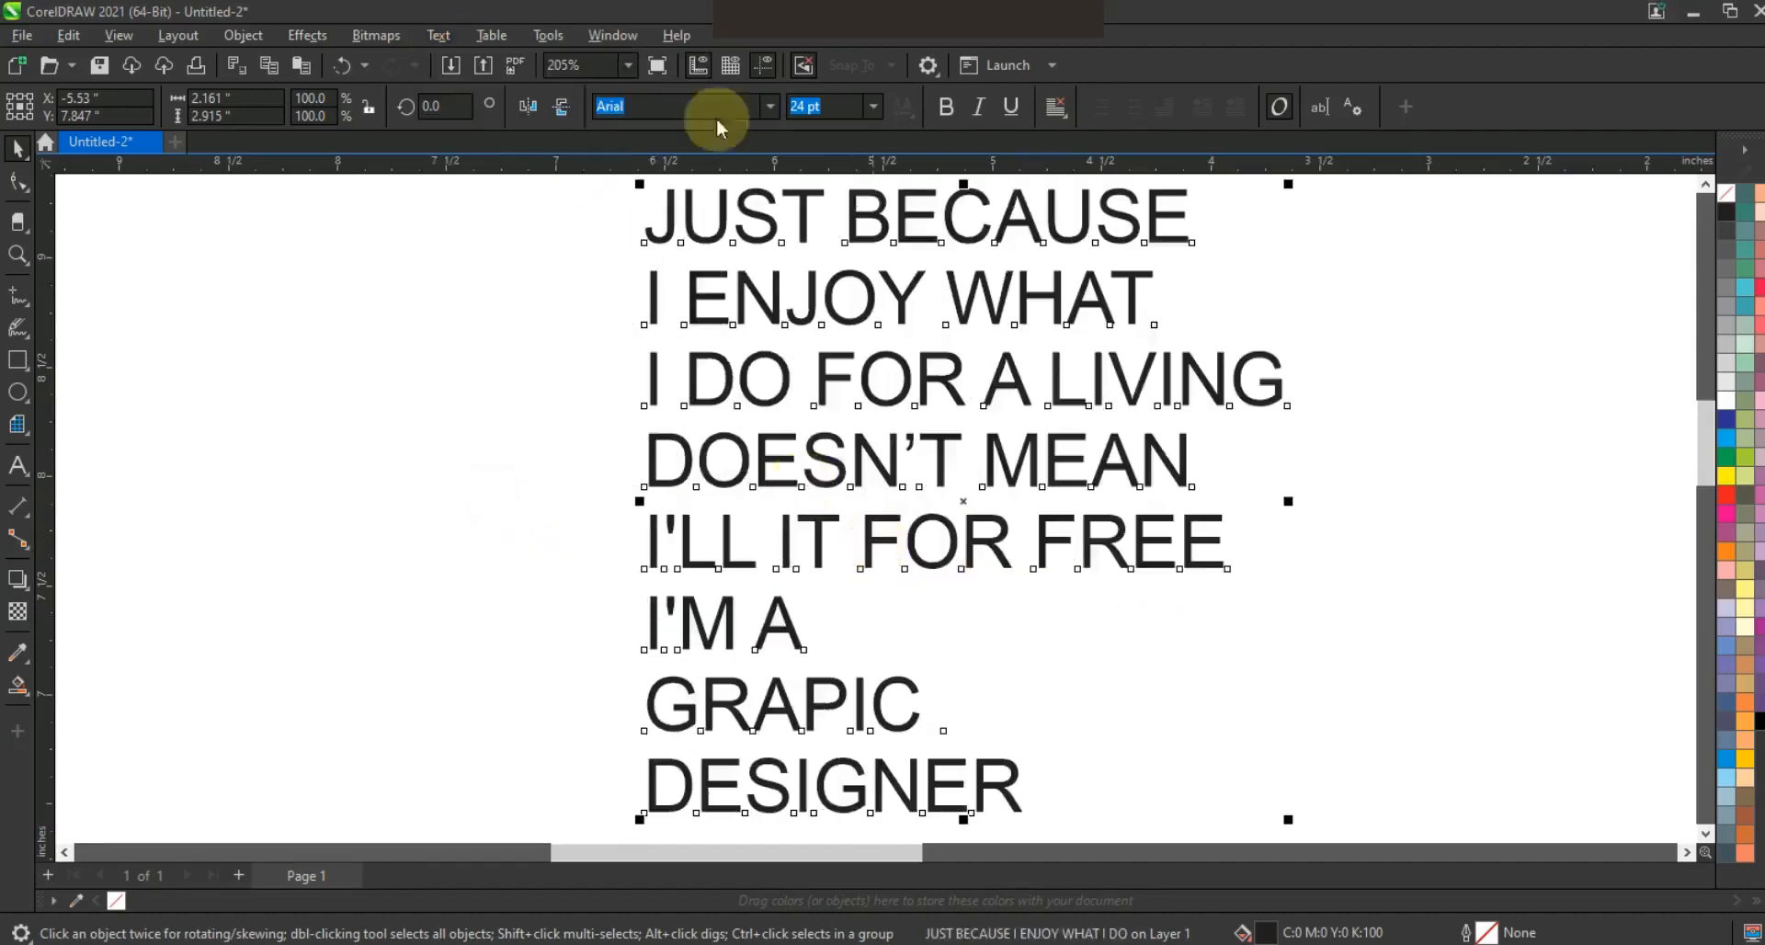
# - Set the font of the whole quote text to Swiss921 BT
pyautogui.click(768, 106)
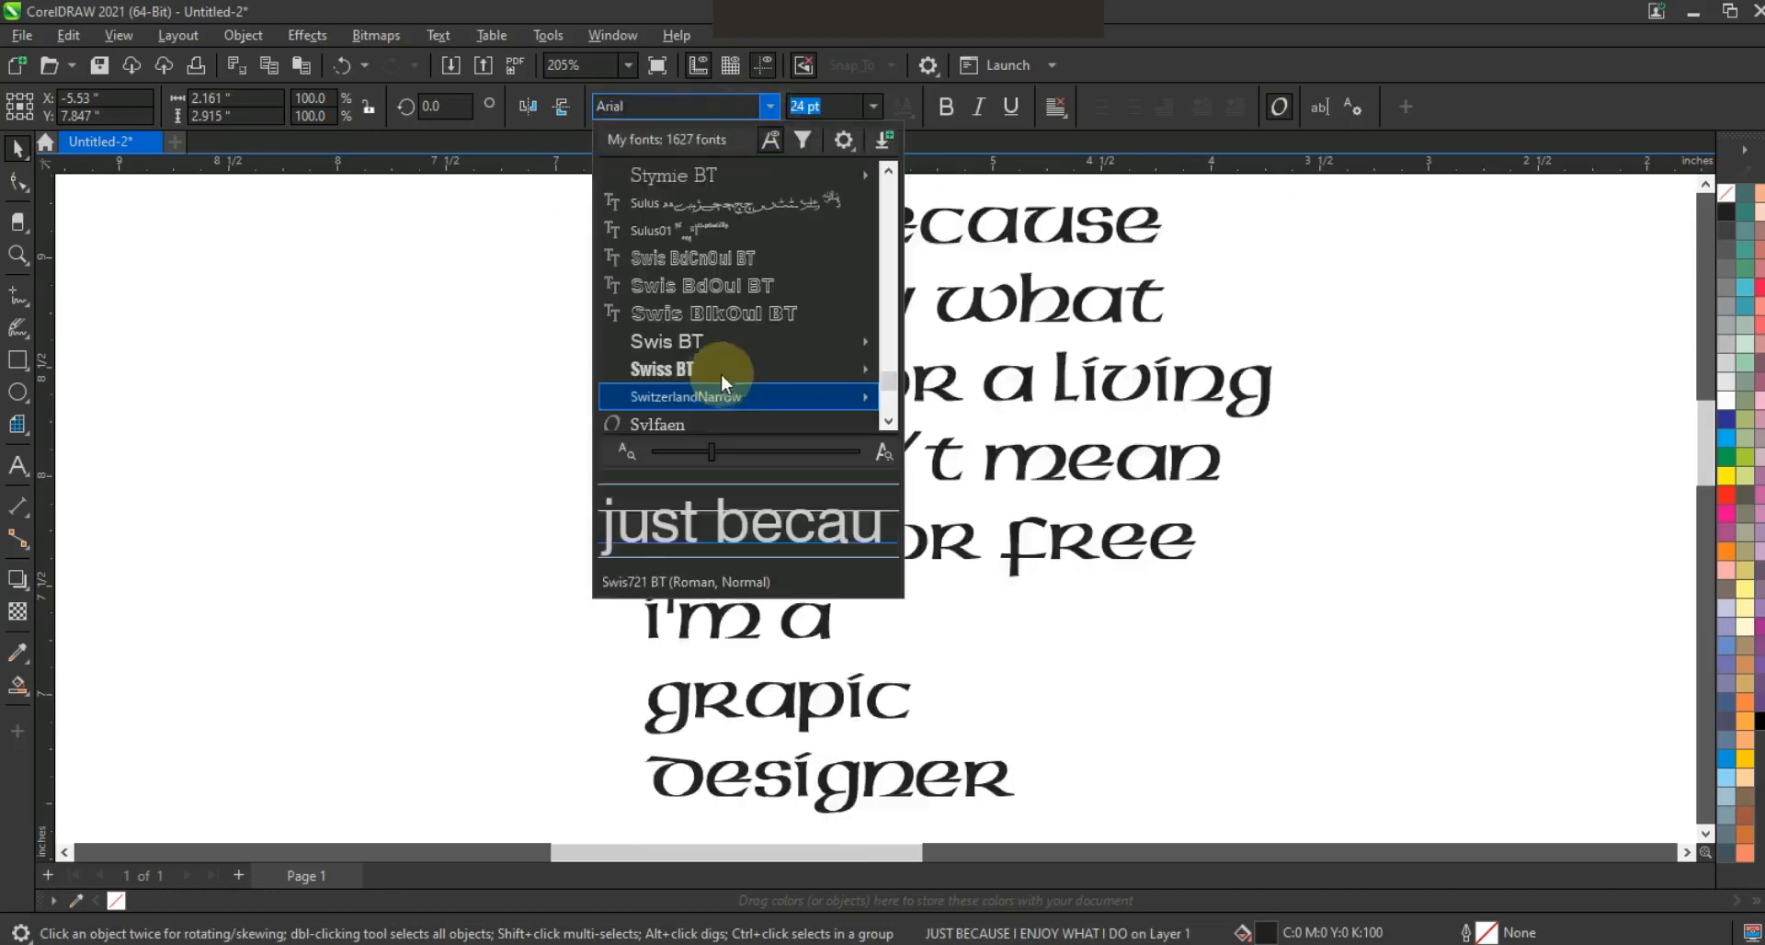
pyautogui.scroll(-1, 720, 365)
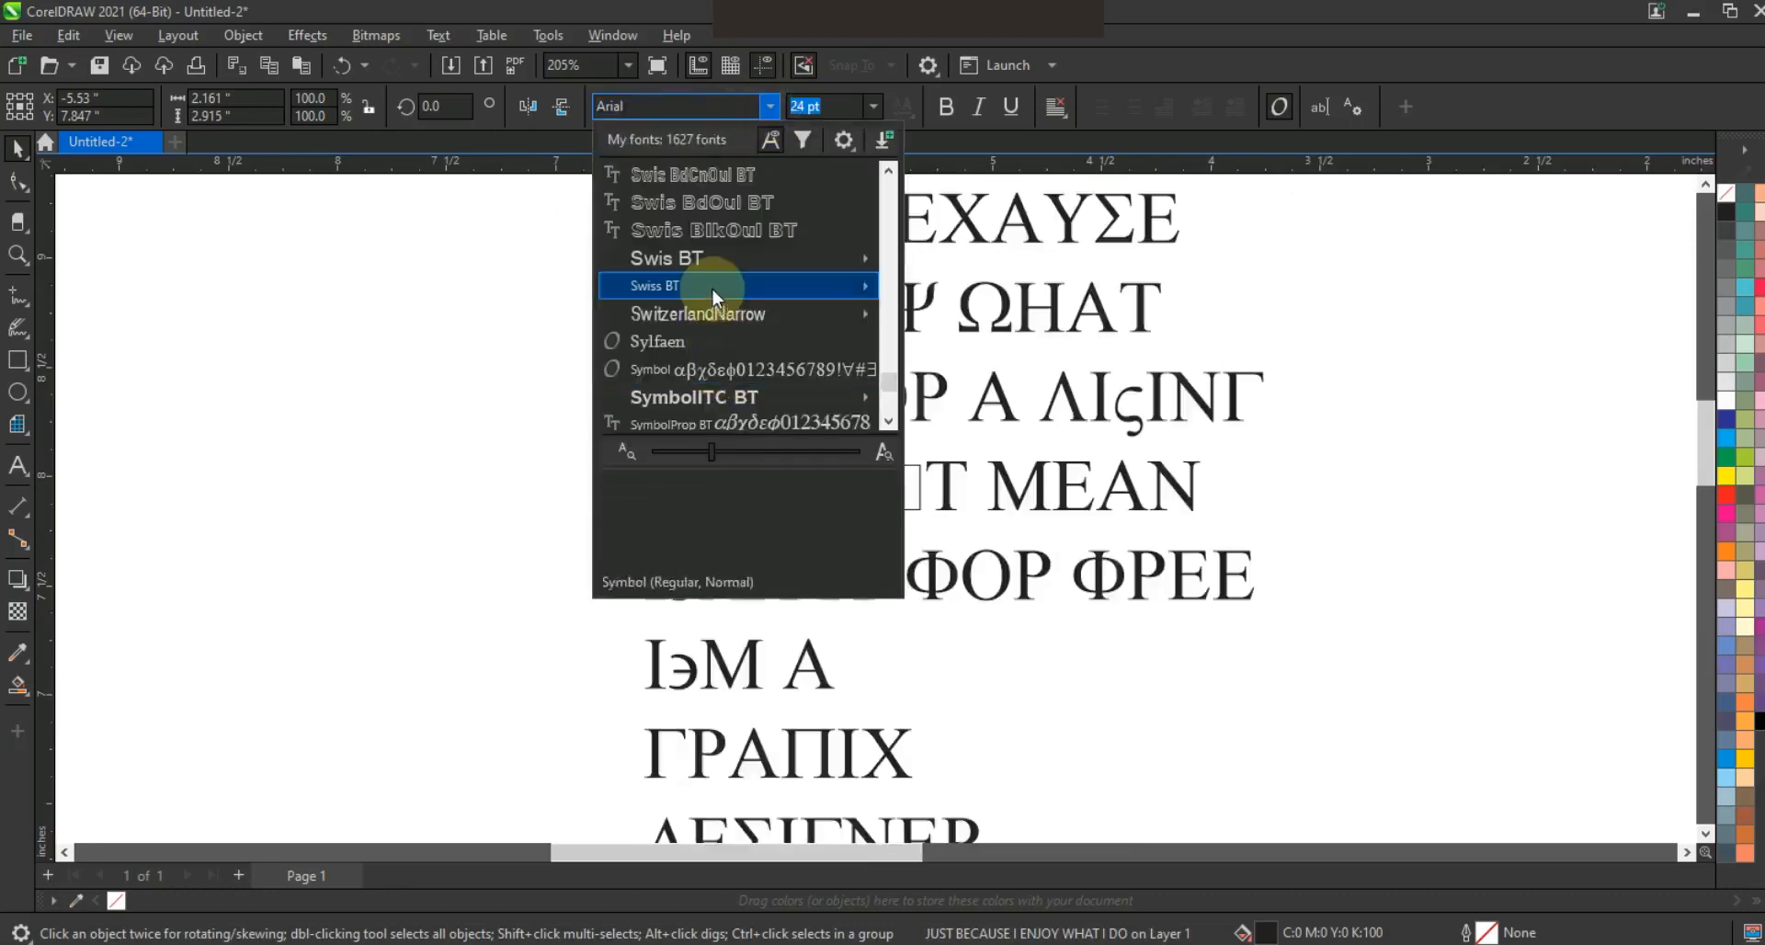
pyautogui.moveTo(713, 289)
pyautogui.click(1044, 386)
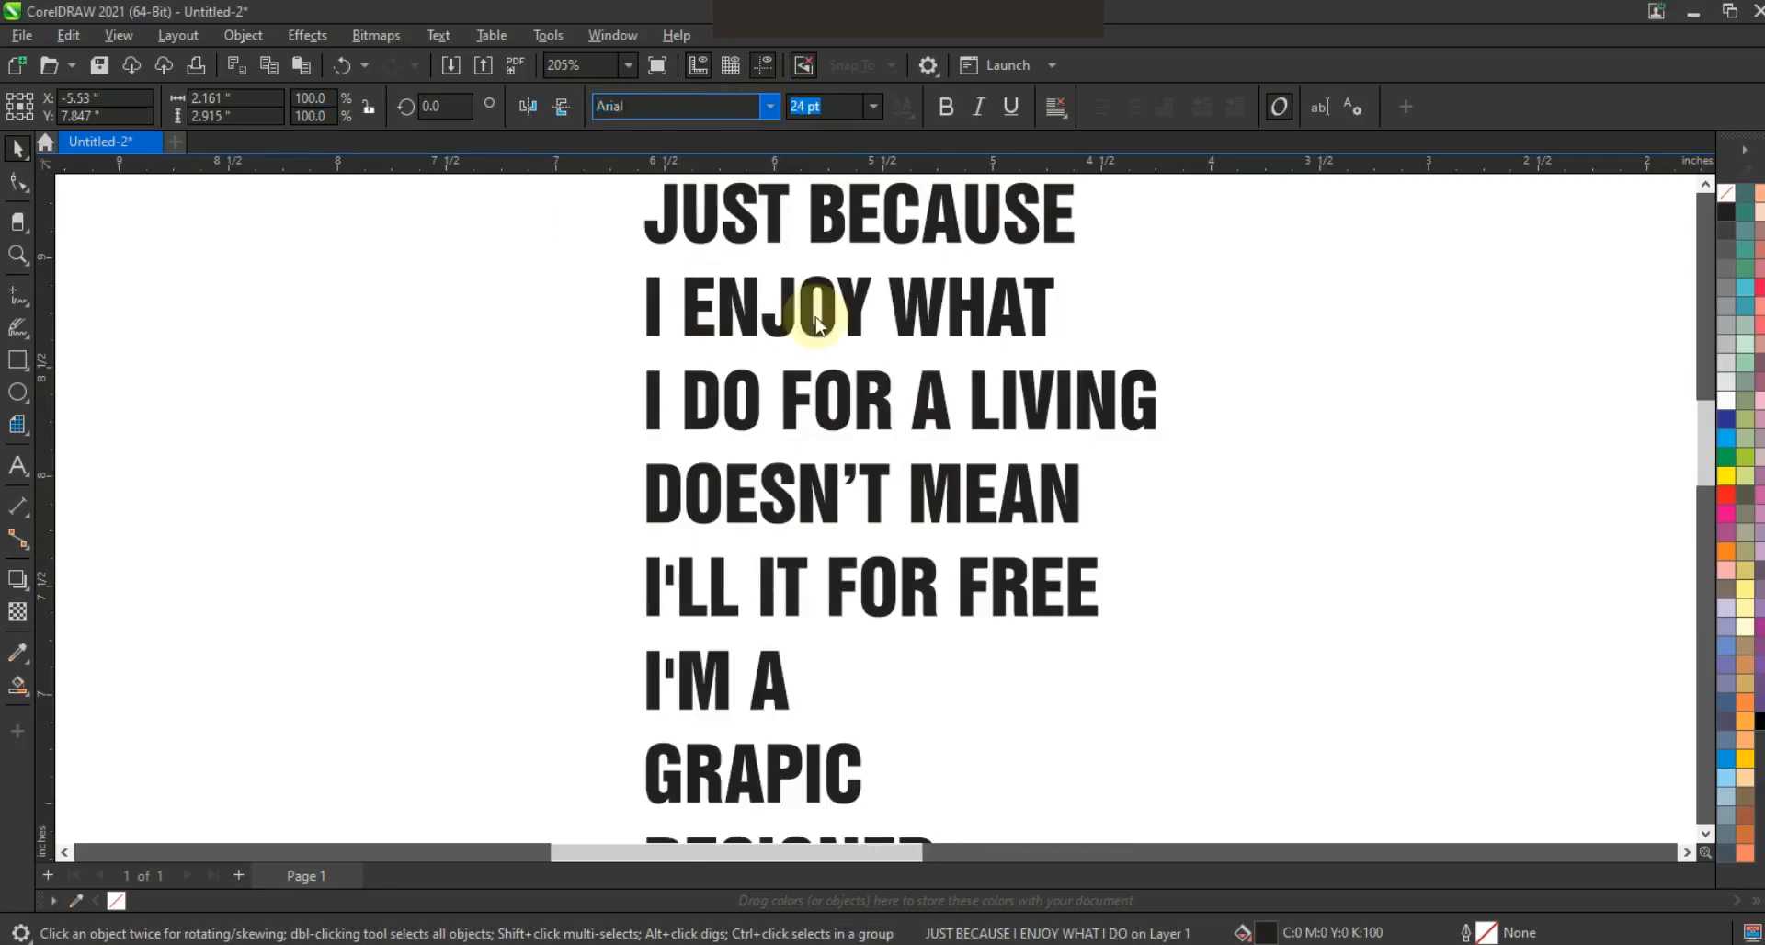
pyautogui.click(1267, 400)
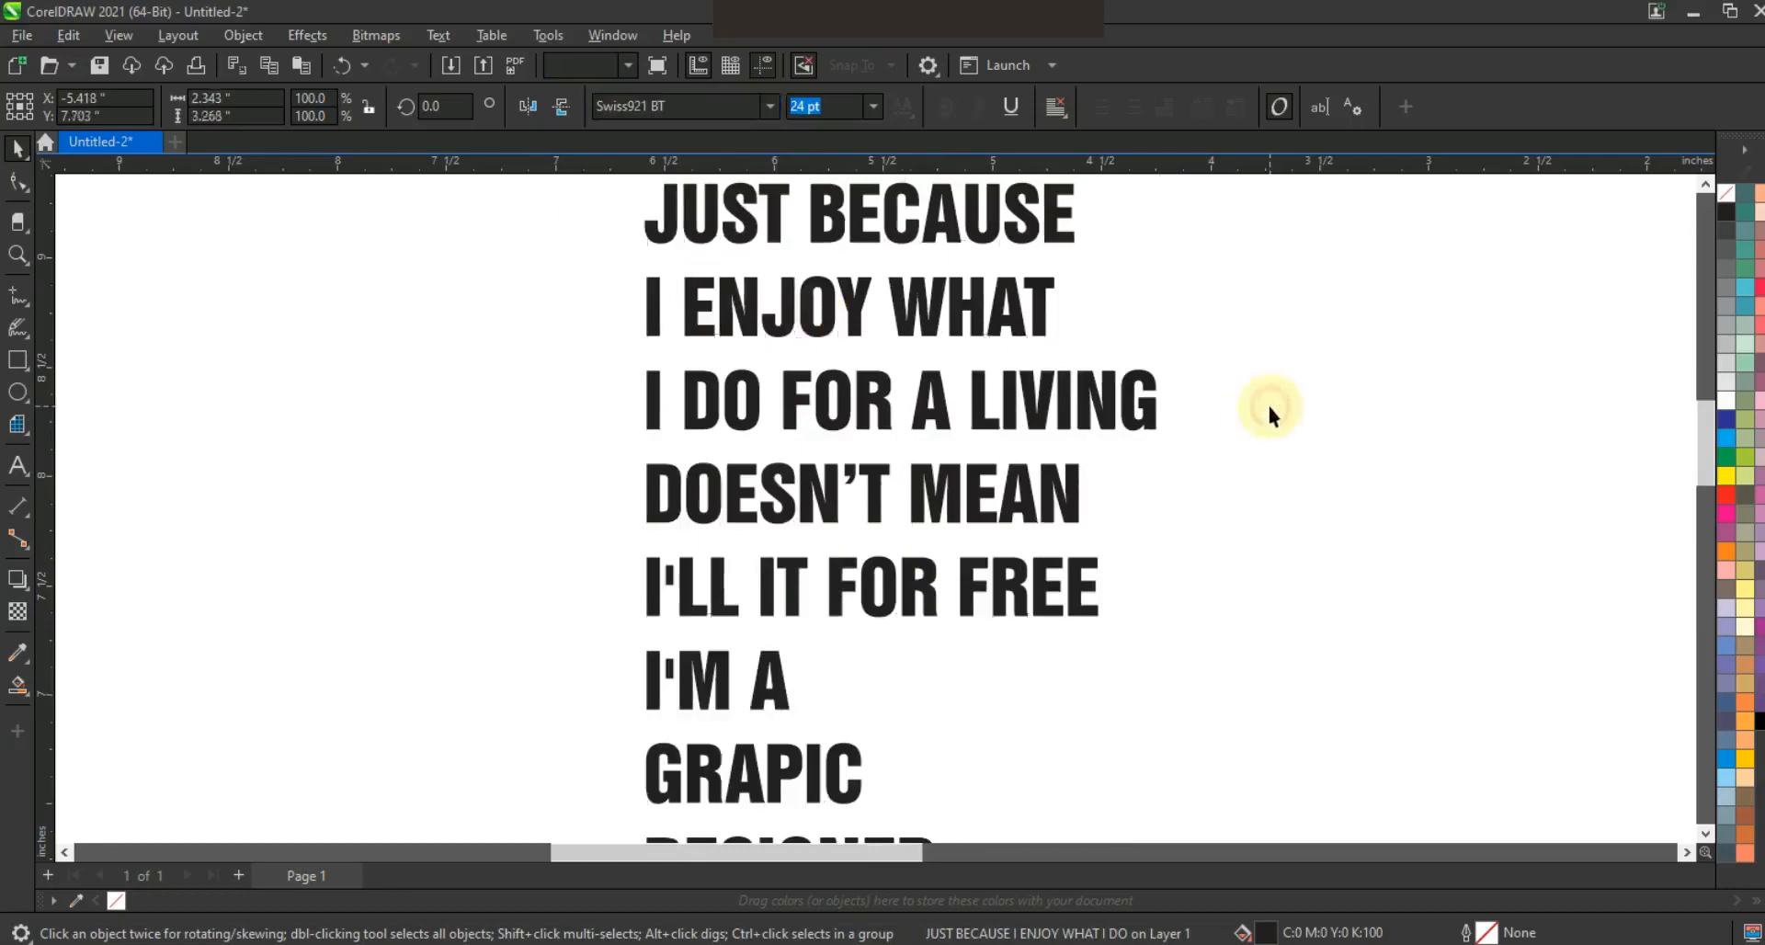
# - Insert the missing word "DO" so the fifth line reads "I'LL DO IT FOR FREE"
pyautogui.scroll(-1, 1257, 416)
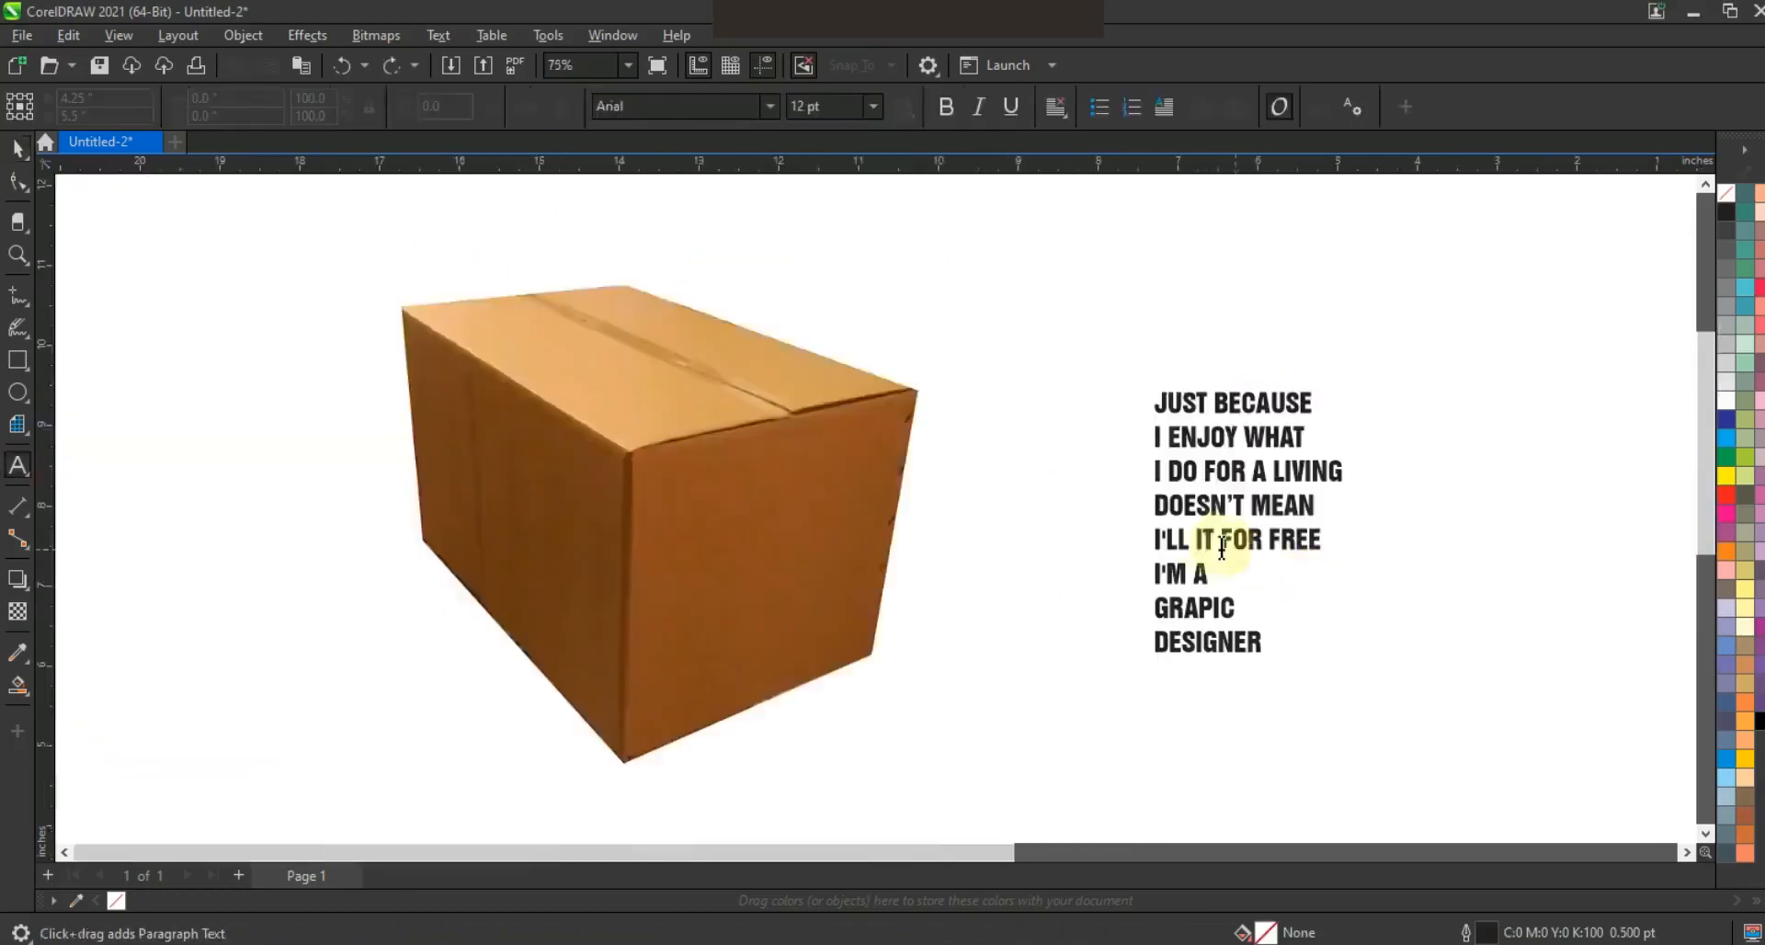
pyautogui.click(1193, 538)
pyautogui.write('DO')
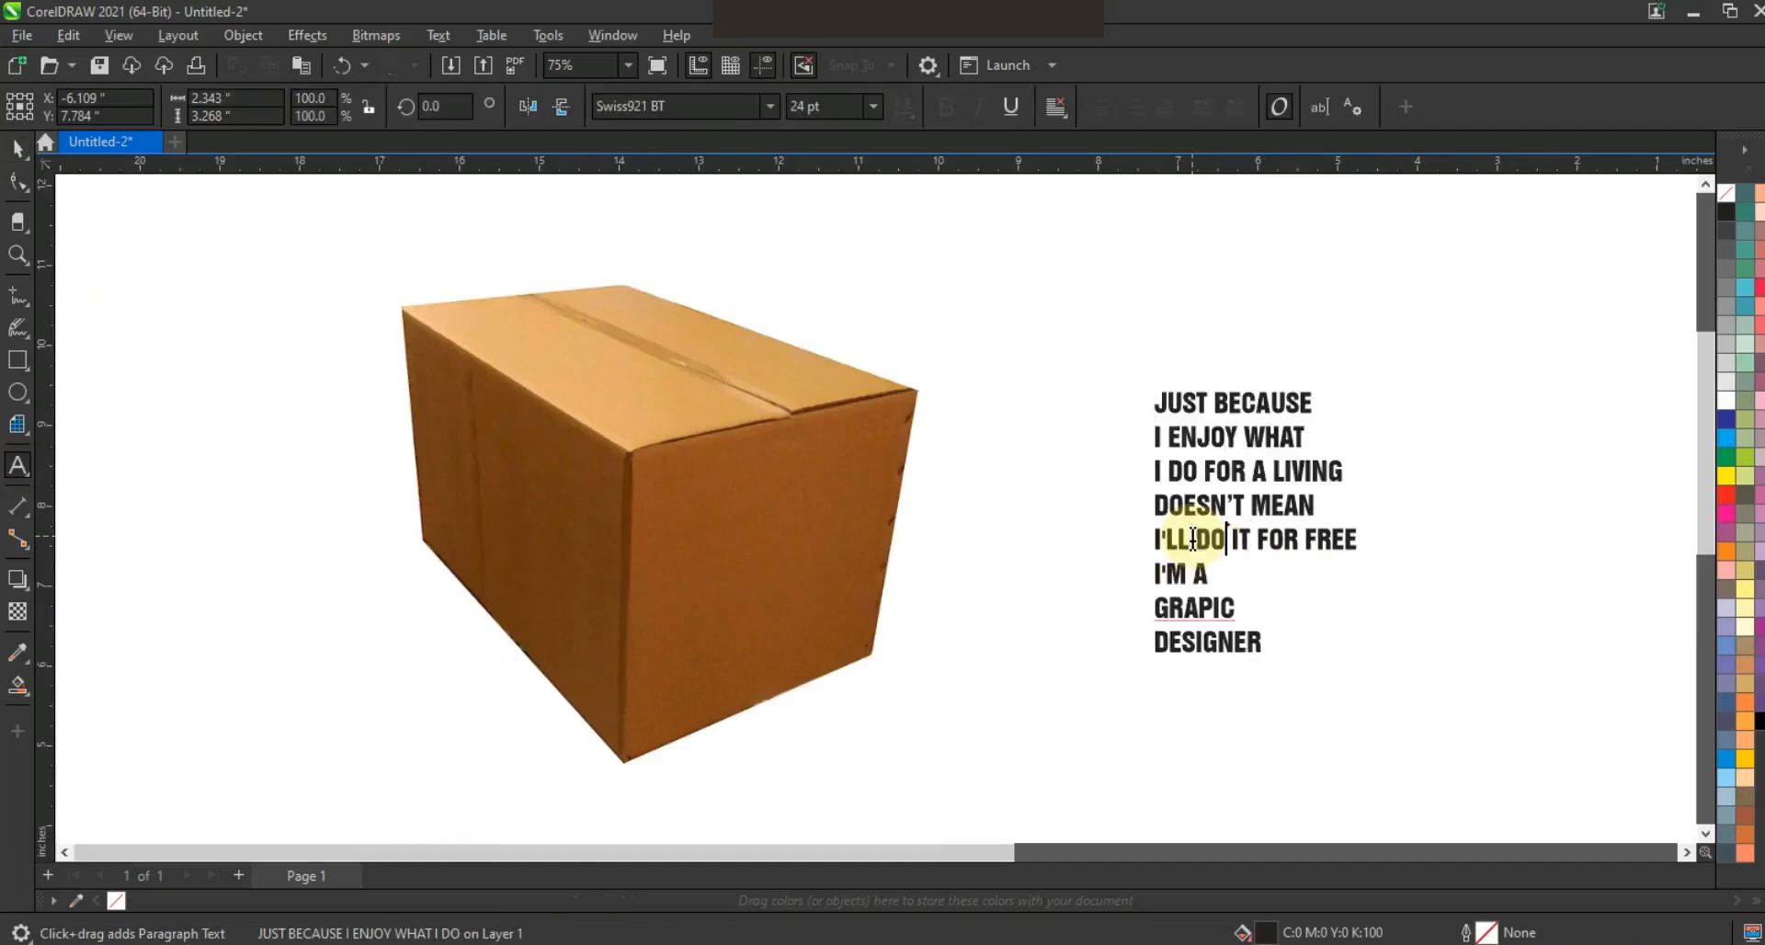
pyautogui.click(17, 147)
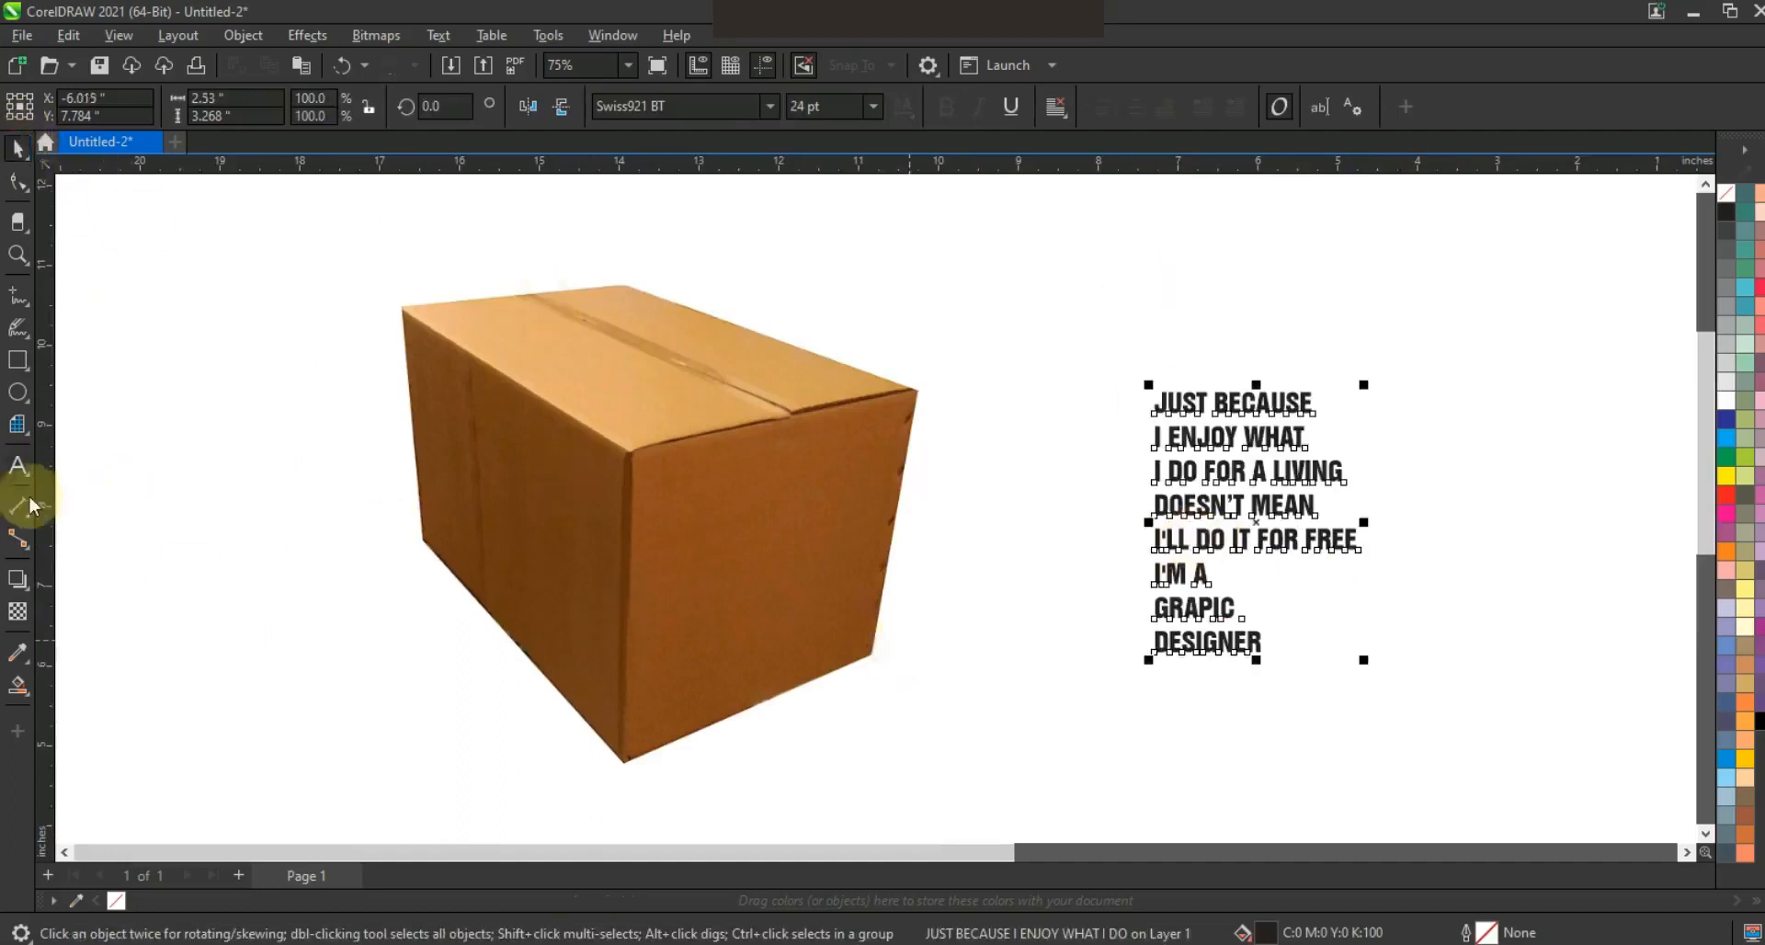
# - Split the first five lines into a separate text object near the box and move "I'M A GRAPIC DESIGNER" farther away from it
pyautogui.click(18, 466)
pyautogui.click(1361, 538)
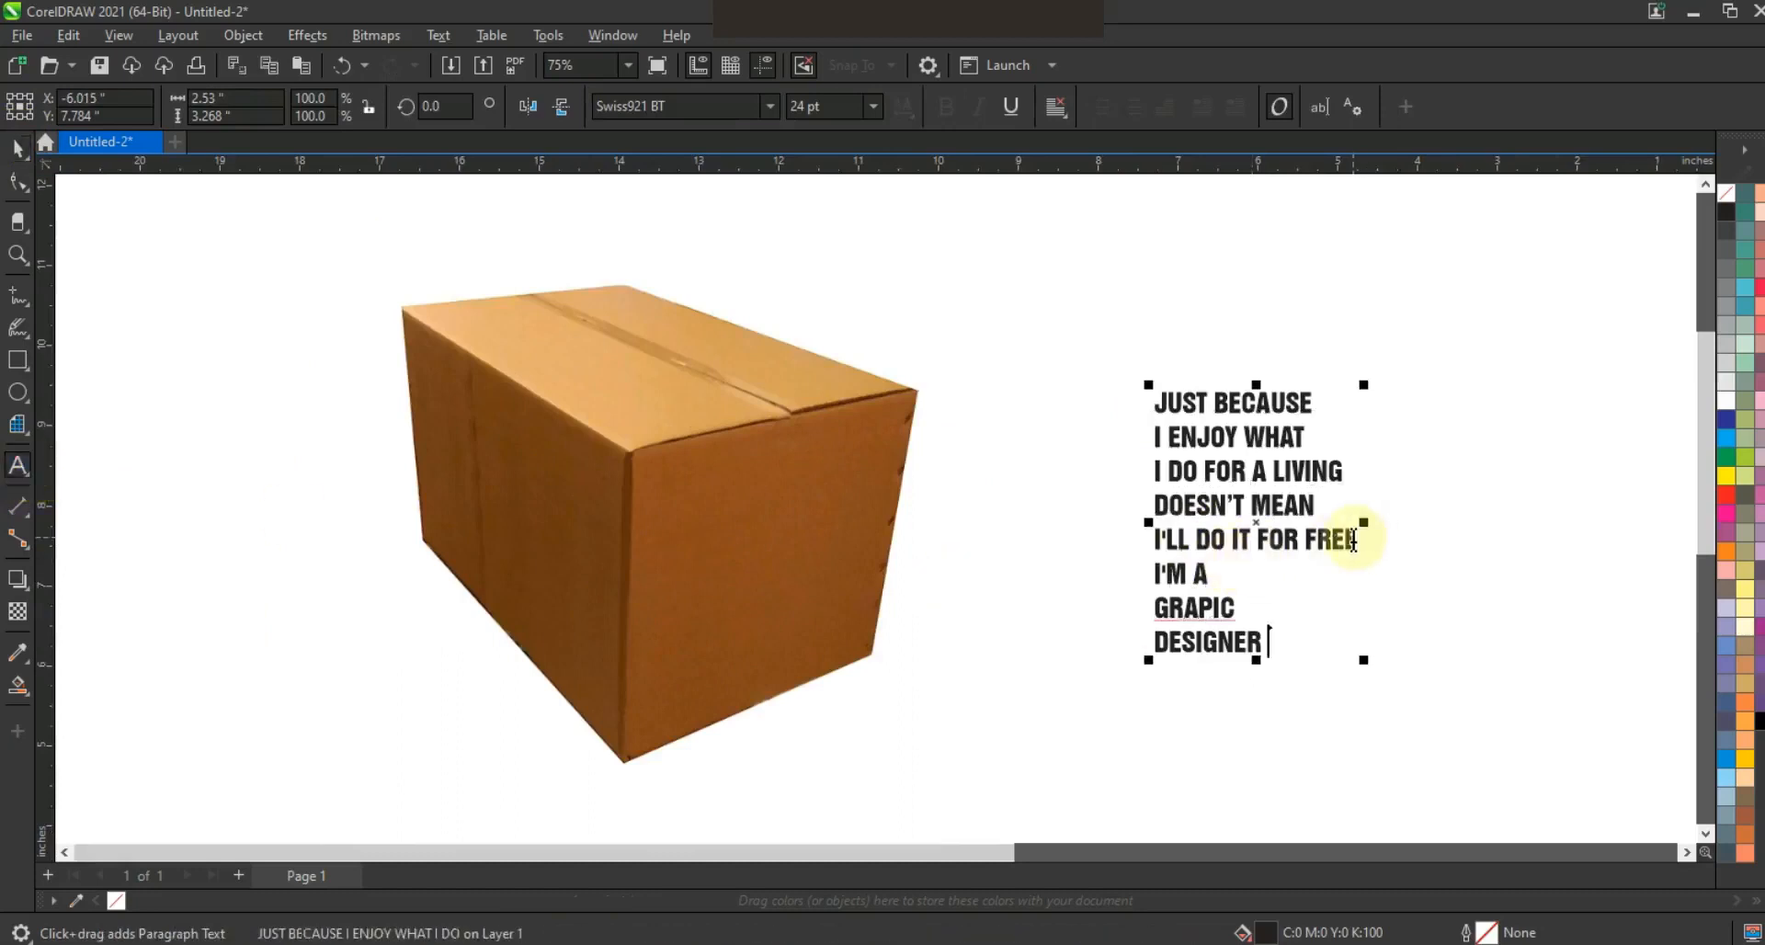
pyautogui.moveTo(1238, 499); pyautogui.dragTo(1116, 390)
pyautogui.hotkey('ctrl', 'c')
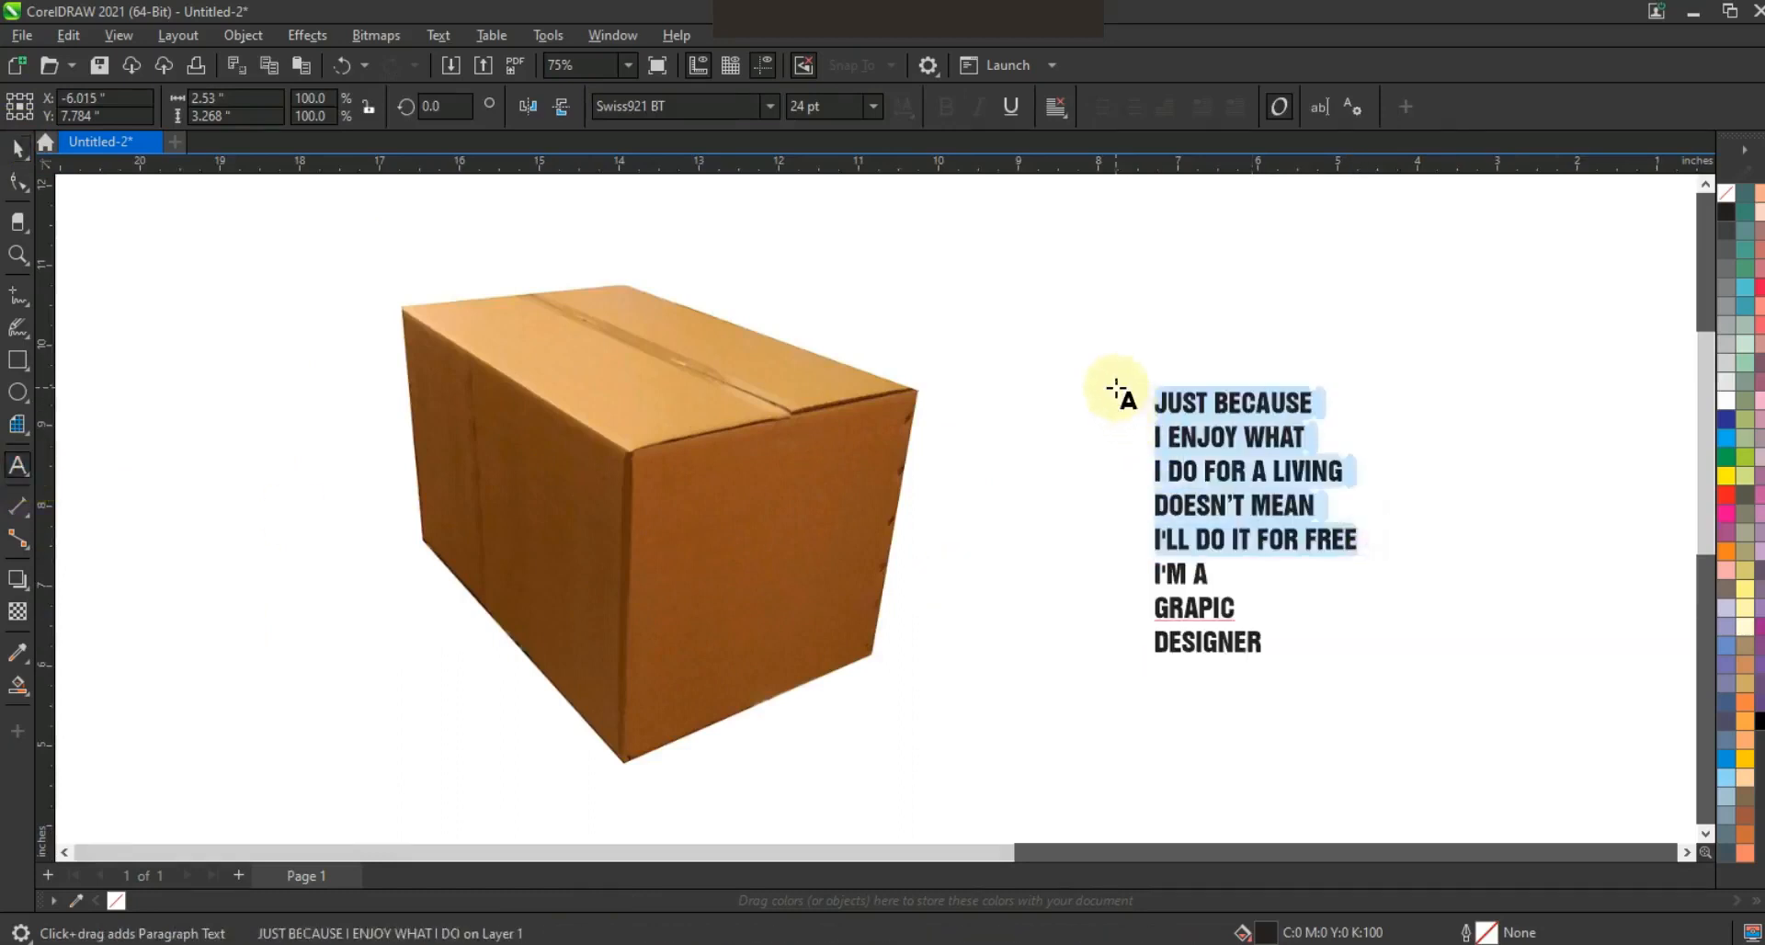
pyautogui.press('Delete')
pyautogui.click(1015, 301)
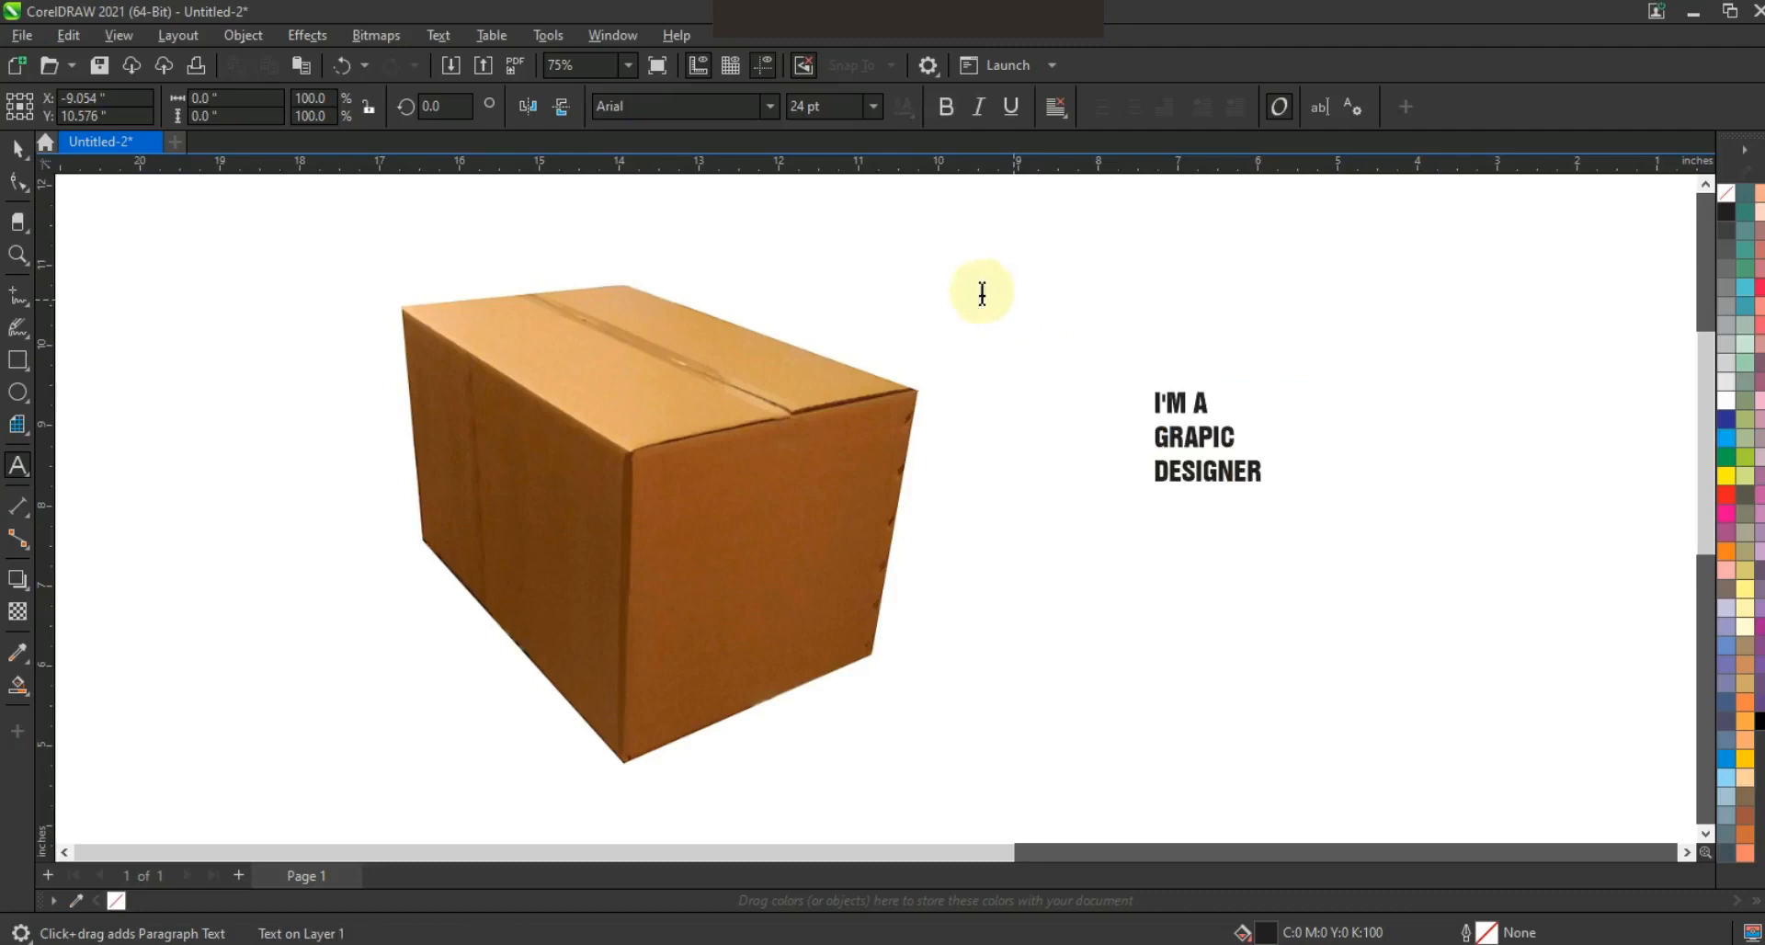
pyautogui.hotkey('ctrl', 'v')
pyautogui.moveTo(1229, 480); pyautogui.dragTo(1382, 623)
# - Tighten the line spacing of the five-line quote with the Shape tool
pyautogui.click(1167, 426)
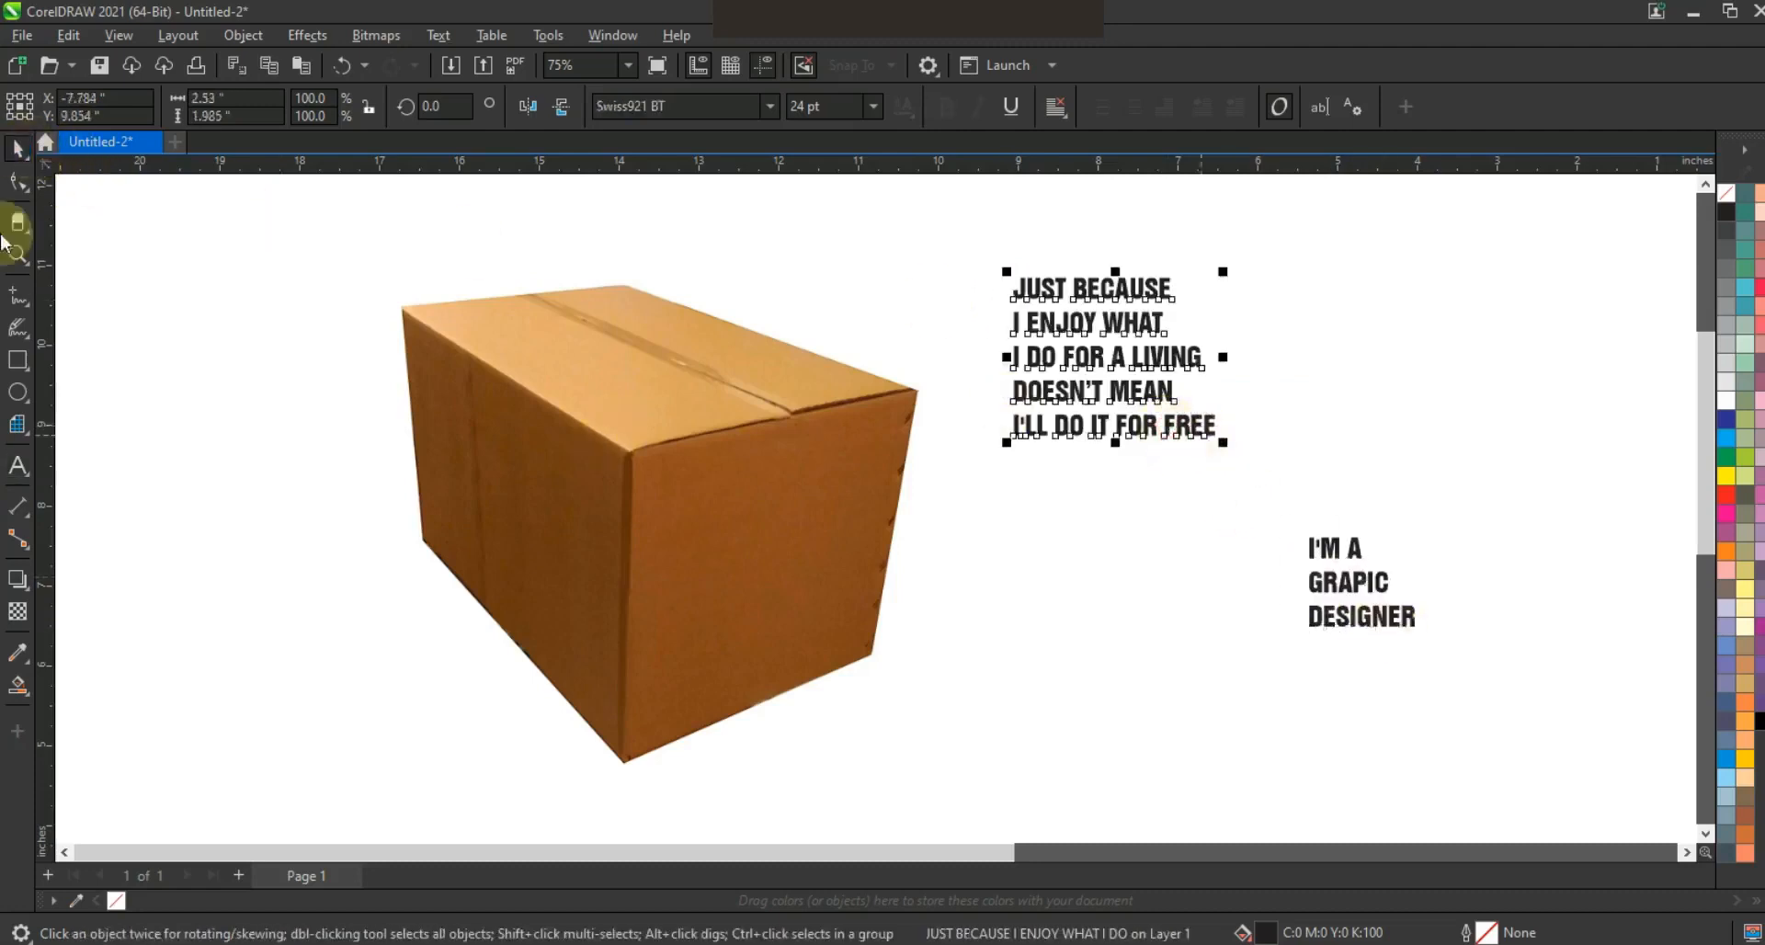
pyautogui.click(13, 188)
pyautogui.moveTo(1004, 446); pyautogui.dragTo(1001, 394)
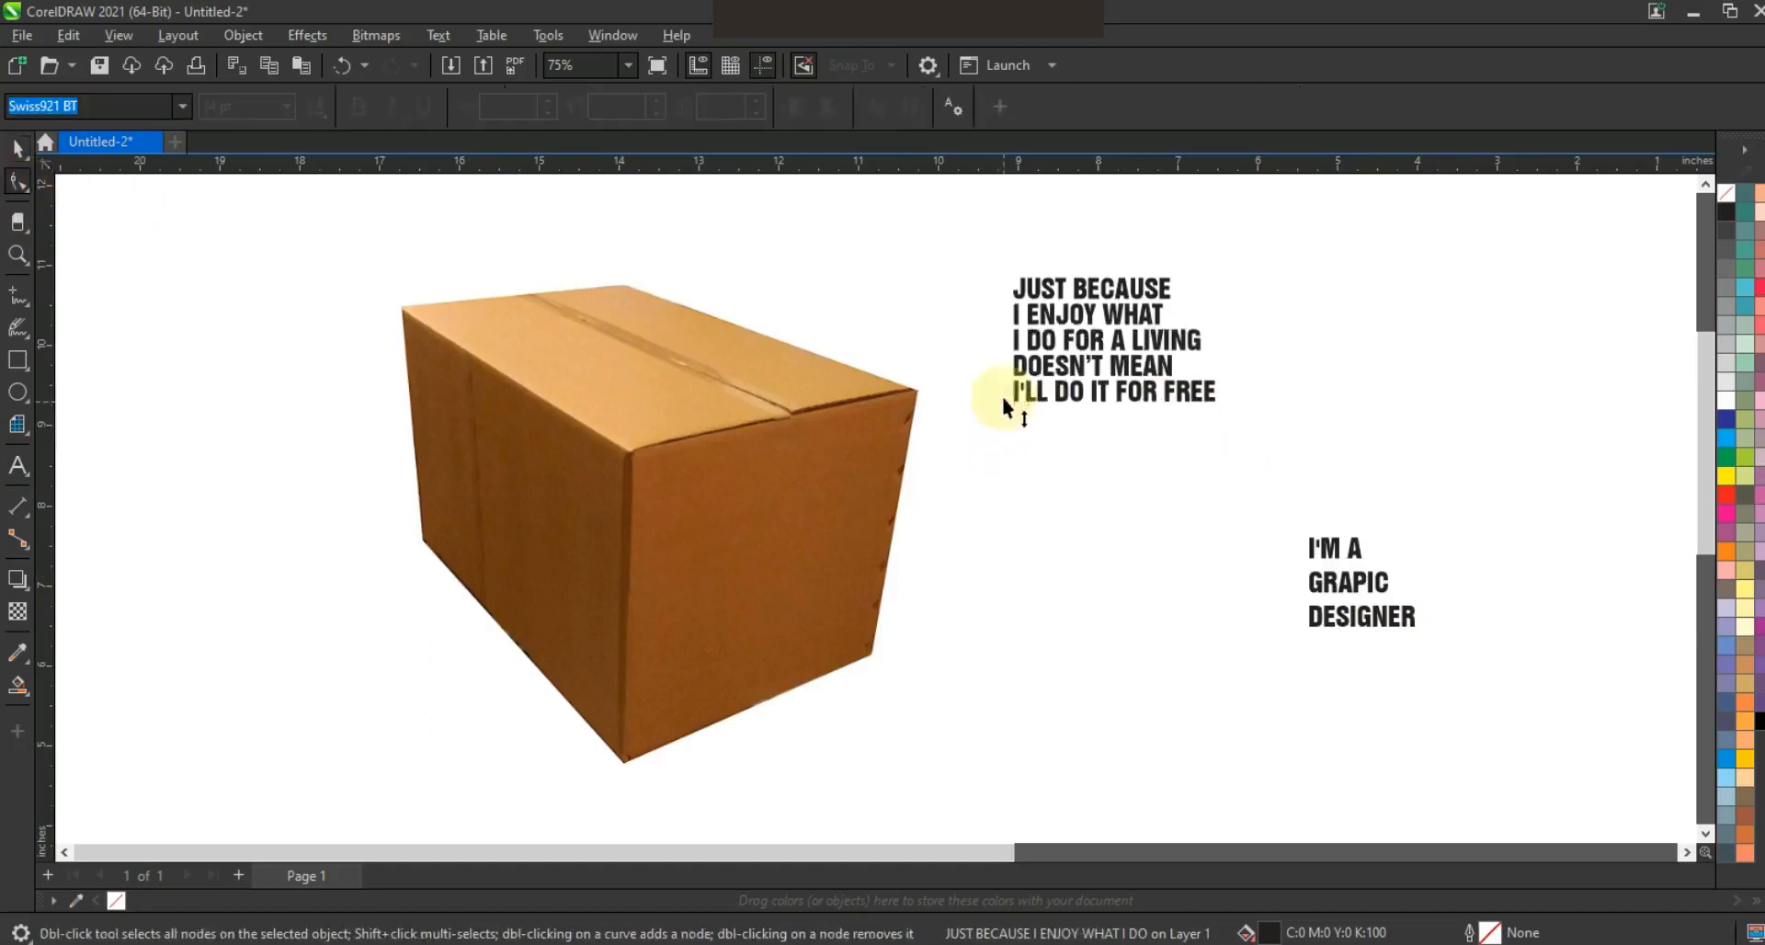
# - Mirror the box image horizontally and vertically, and apply a uniform transparency of 49 to it
pyautogui.click(15, 156)
pyautogui.click(630, 484)
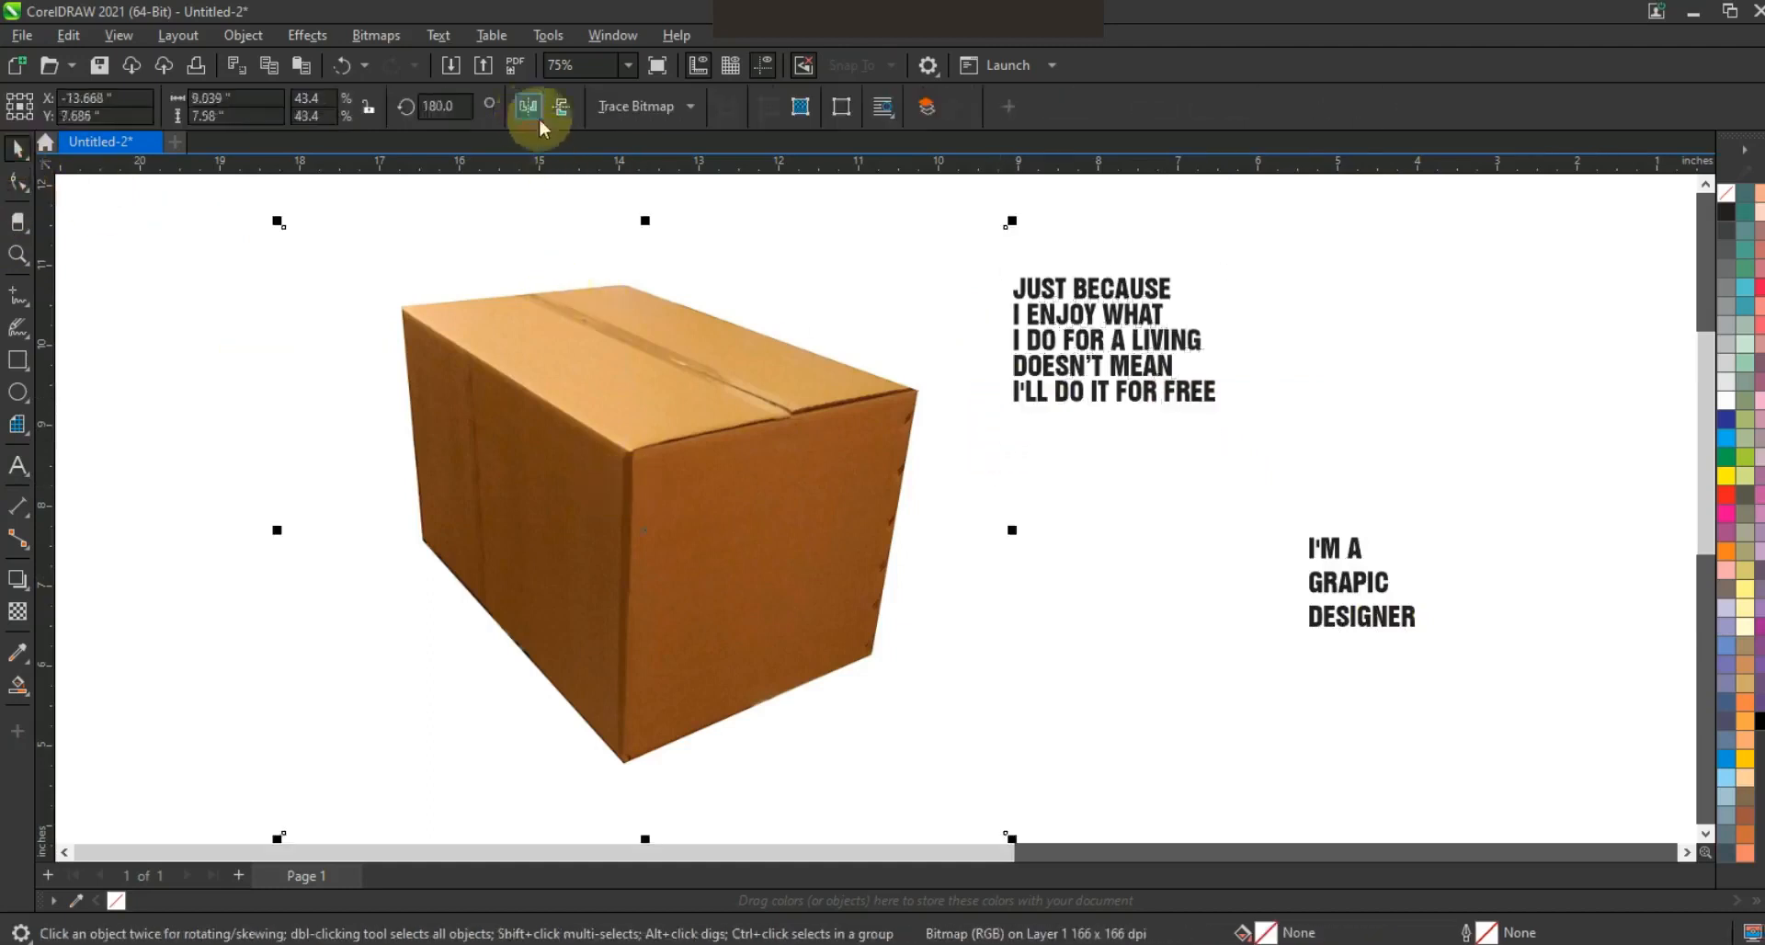
pyautogui.click(527, 109)
pyautogui.click(561, 107)
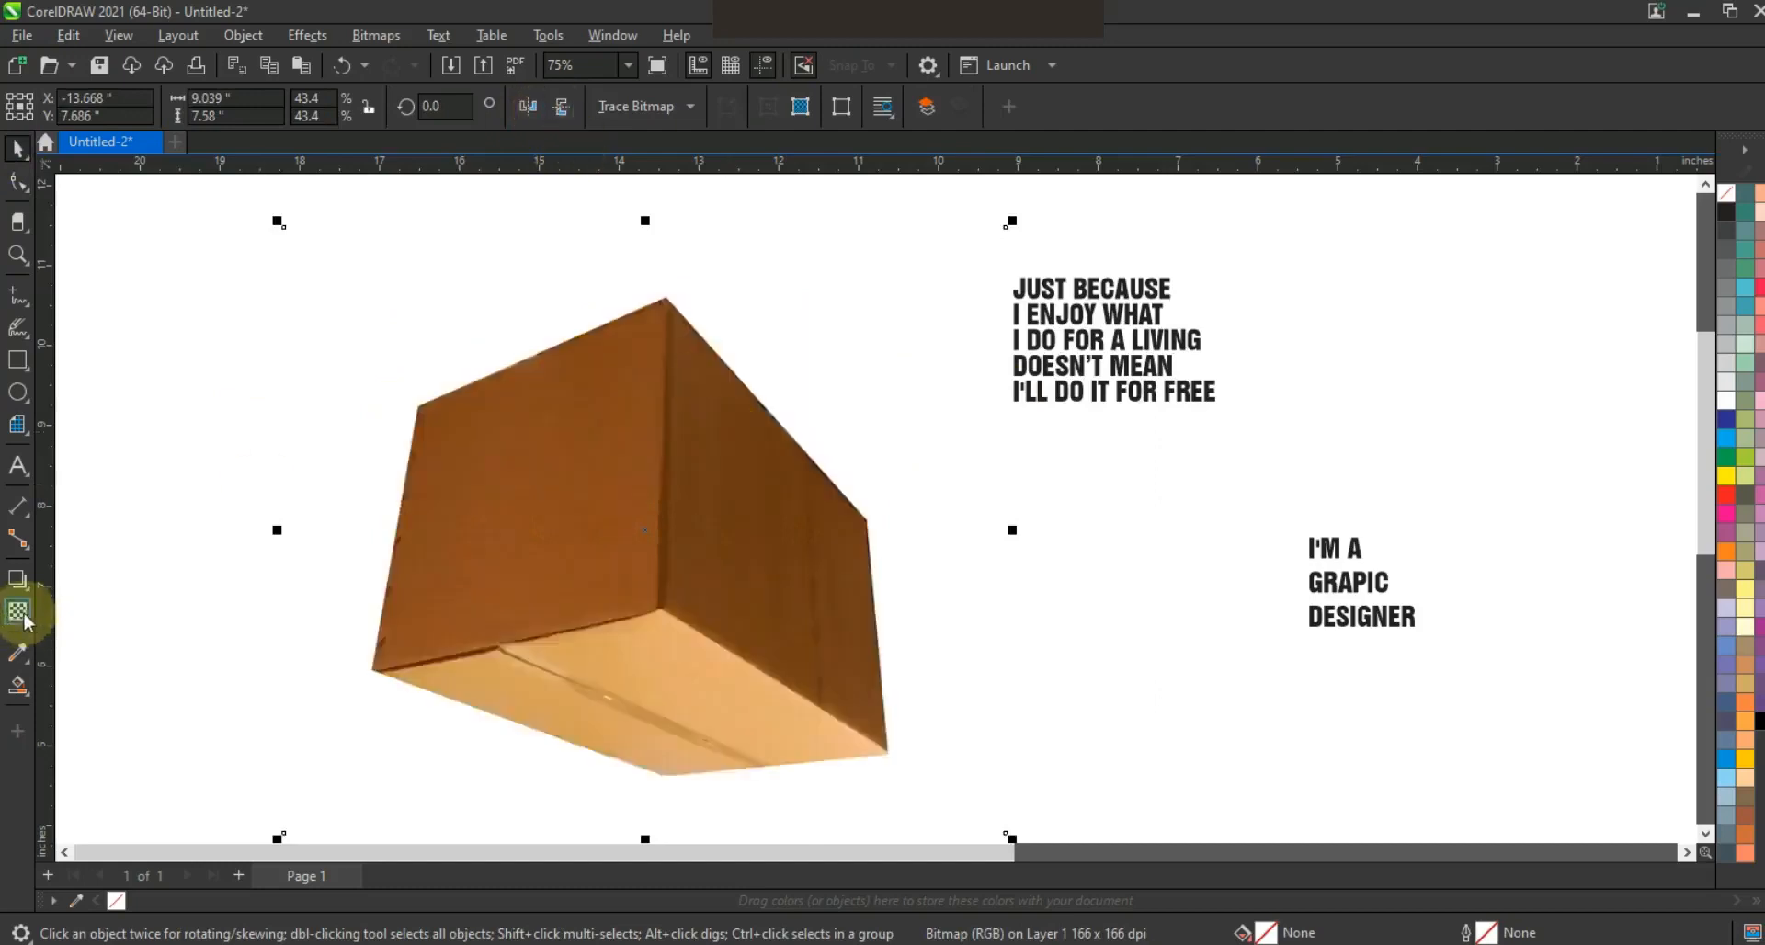
pyautogui.click(18, 610)
pyautogui.click(631, 205)
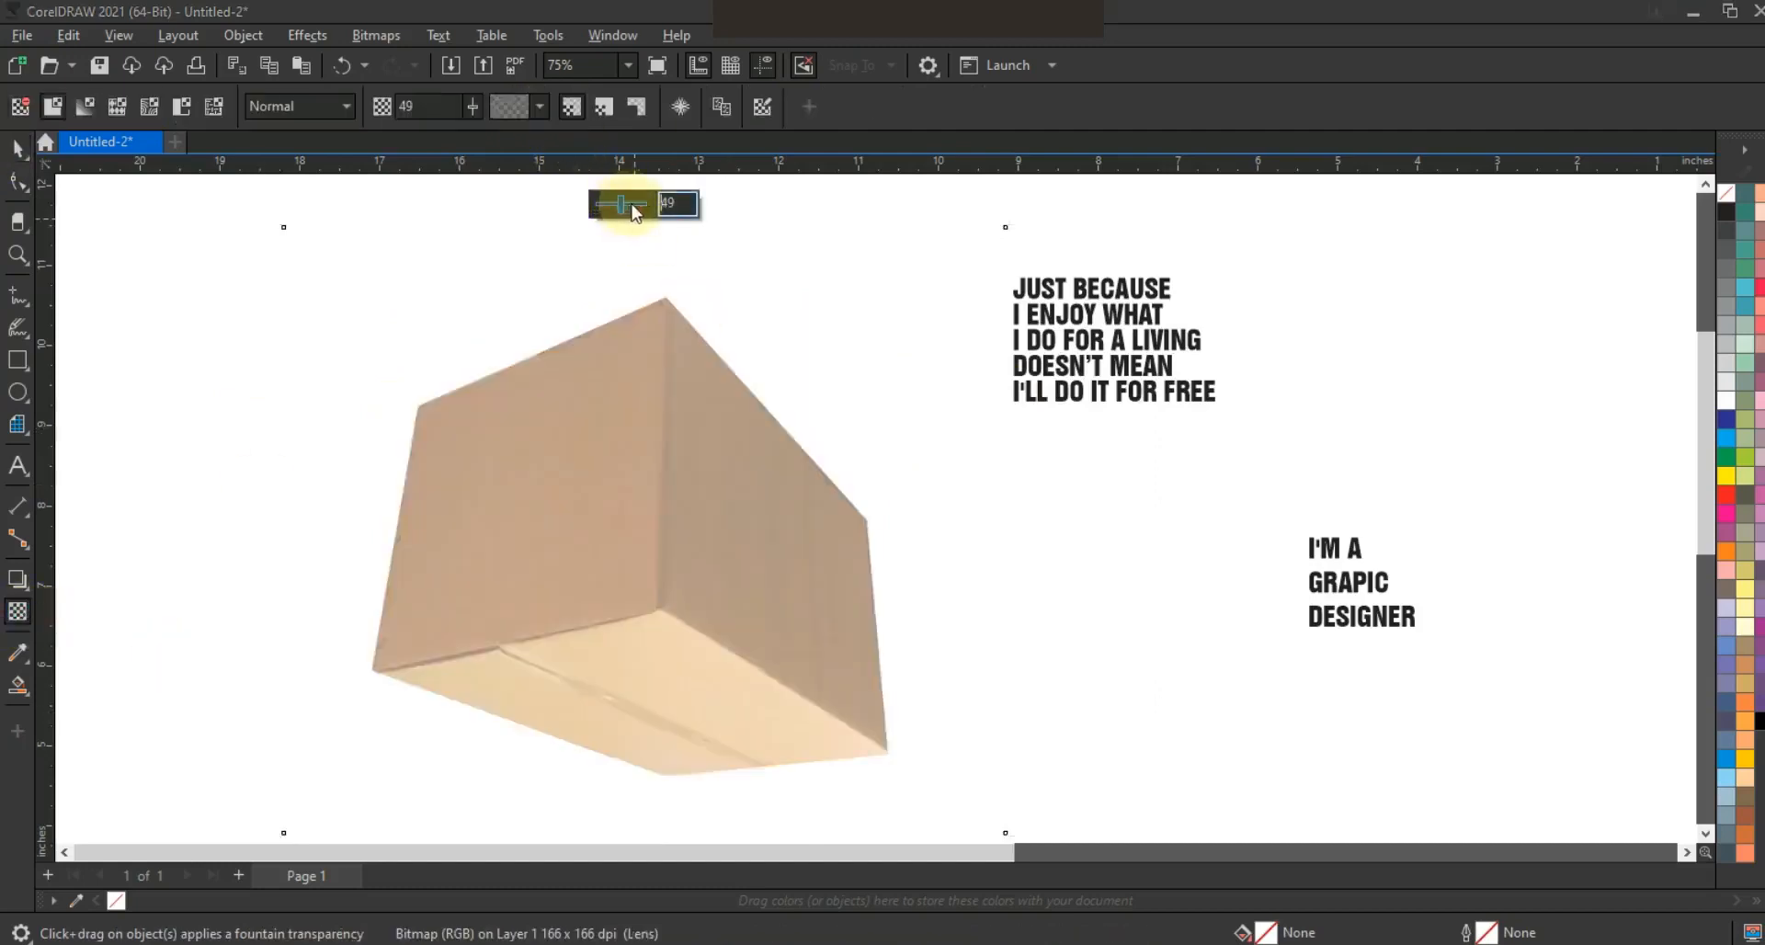
# - Convert the five-line quote text to curves
pyautogui.click(17, 149)
pyautogui.click(1187, 329)
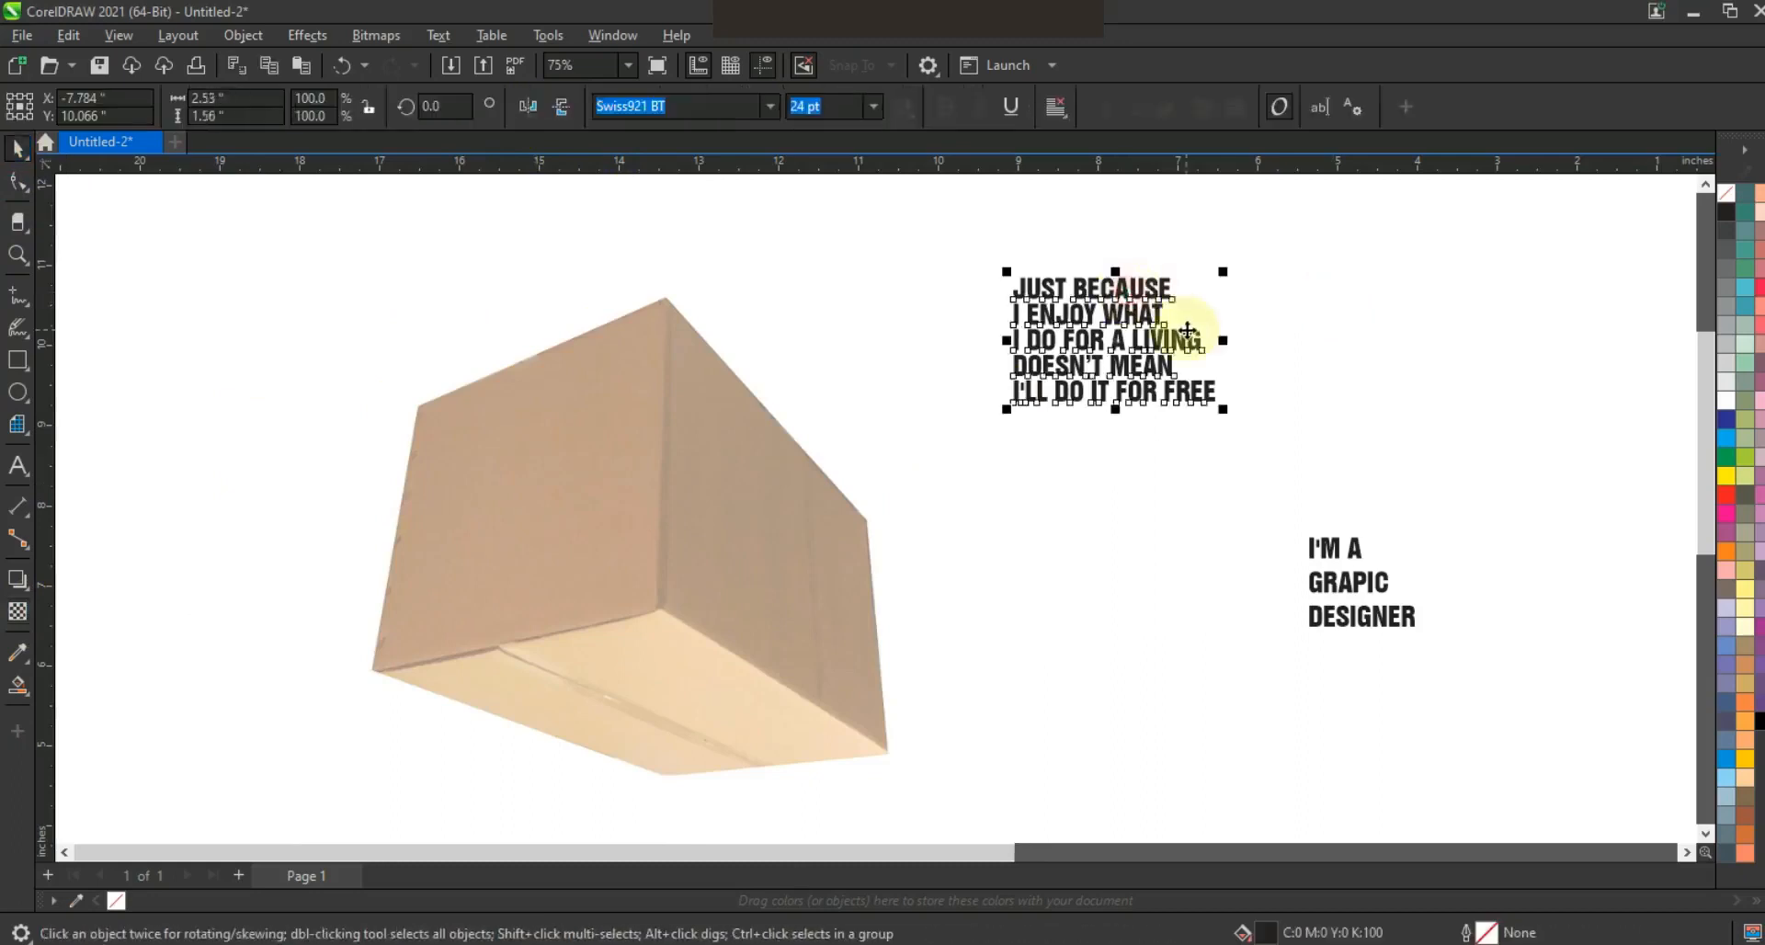
pyautogui.click(177, 34)
pyautogui.moveTo(242, 35)
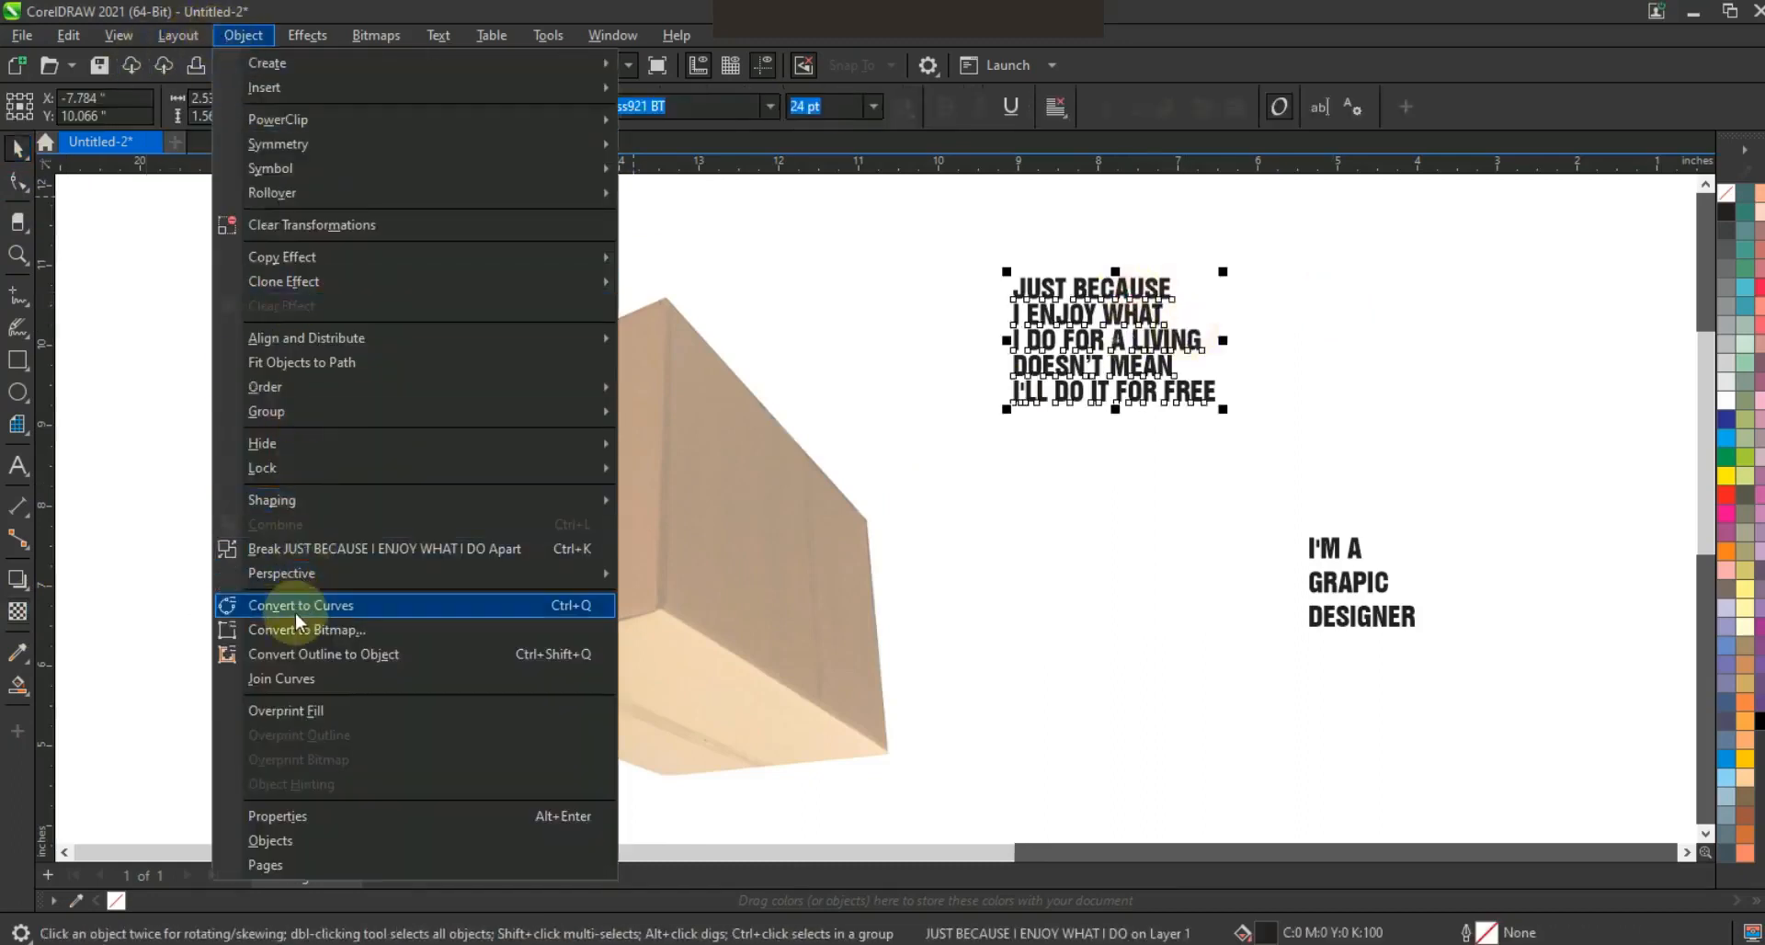
pyautogui.click(473, 604)
# - Move the quote over the box and enlarge it proportionally to about 7.23 by 4.56 inches
pyautogui.moveTo(1015, 402); pyautogui.dragTo(472, 483)
pyautogui.moveTo(622, 532); pyautogui.dragTo(828, 662)
pyautogui.moveTo(994, 366); pyautogui.dragTo(1168, 257)
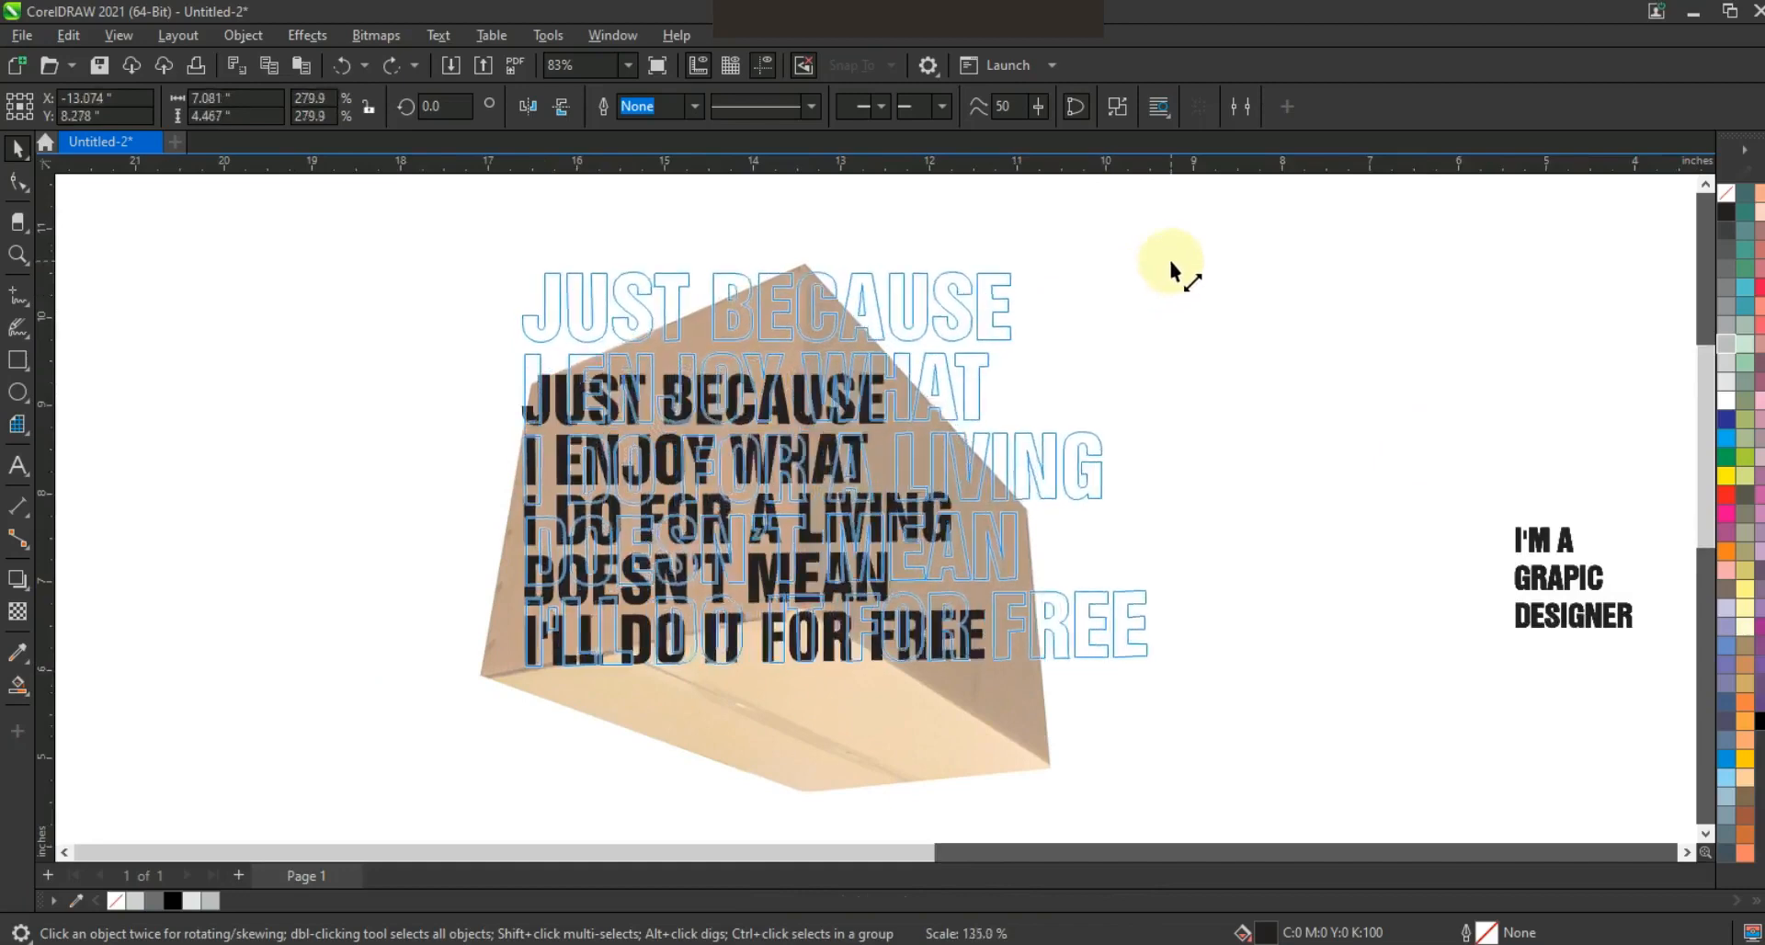
pyautogui.click(1315, 289)
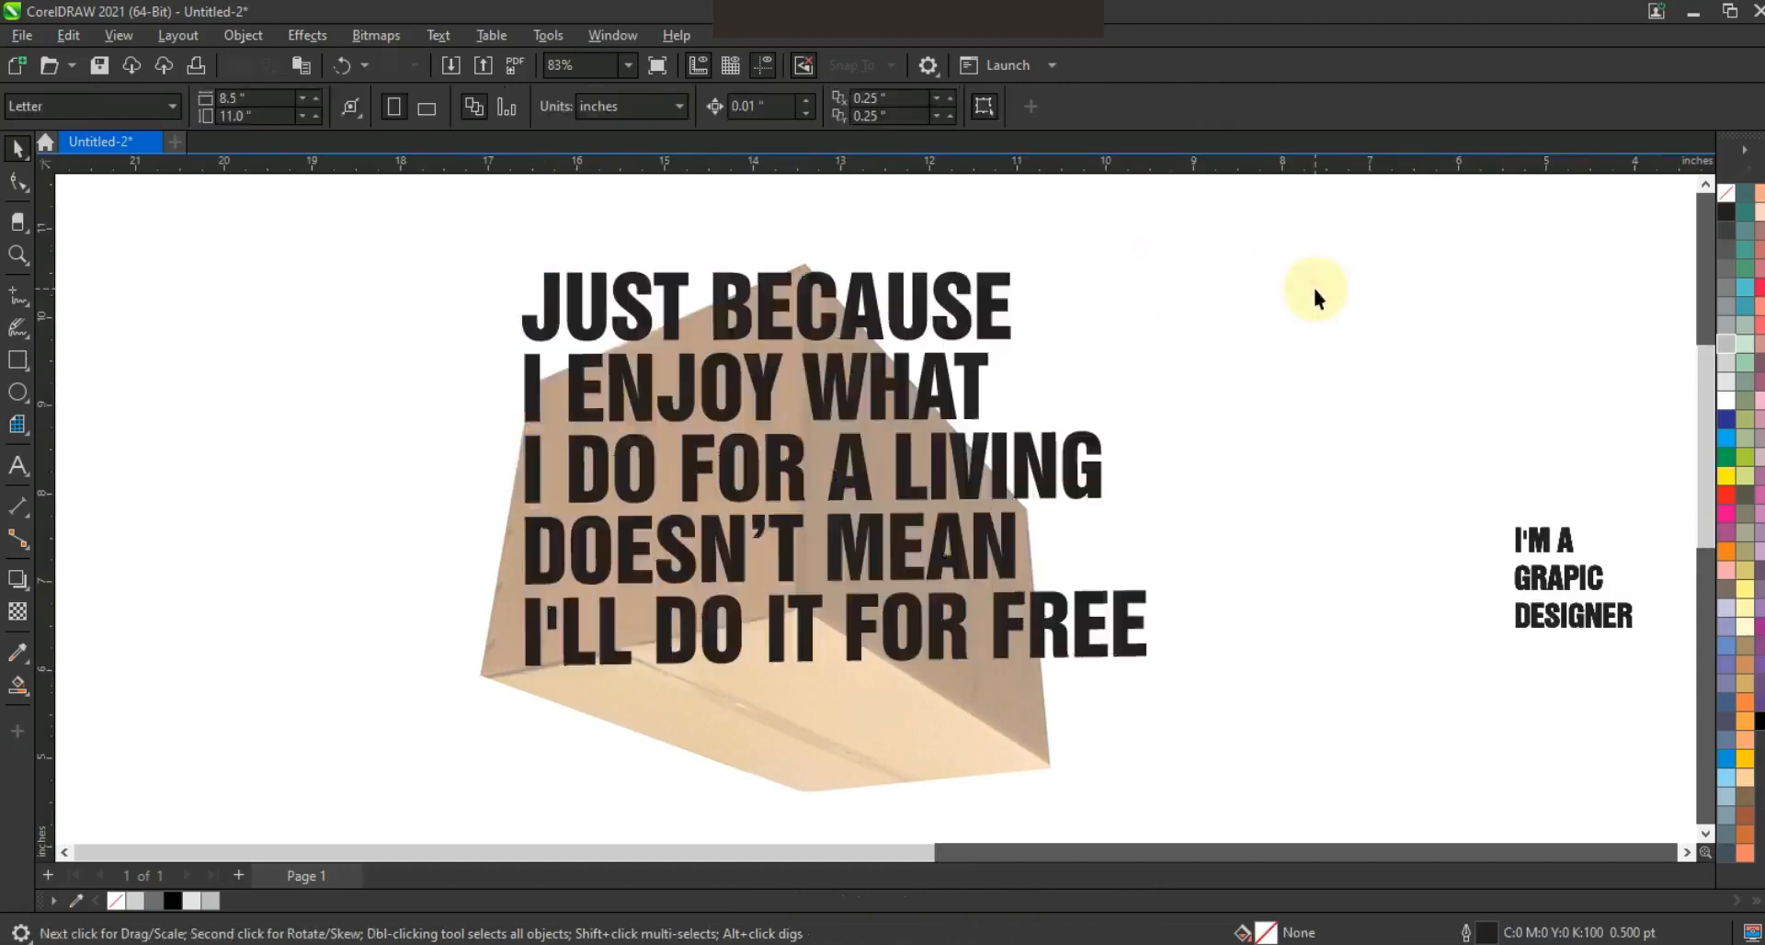
pyautogui.click(1013, 266)
pyautogui.moveTo(1149, 272); pyautogui.dragTo(1166, 255)
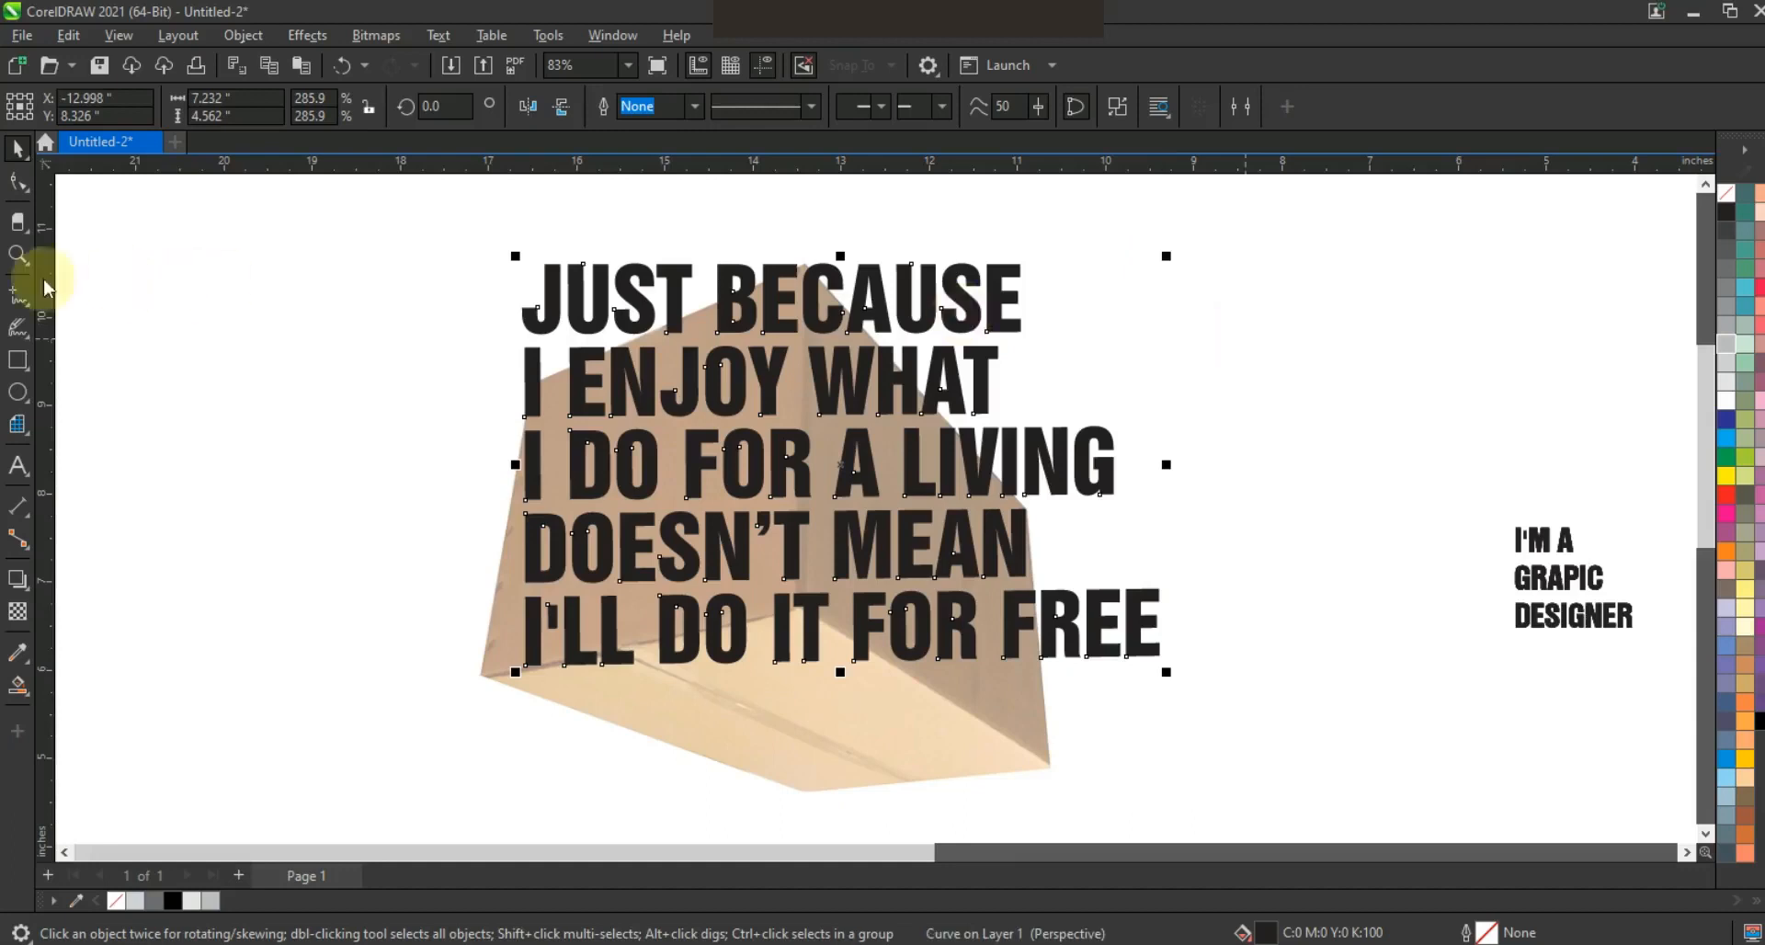
# - Draw a vertical line through the quote along the box's front edge and lengthen it to about 5.46 inches
pyautogui.click(17, 295)
pyautogui.click(804, 258)
pyautogui.click(804, 687)
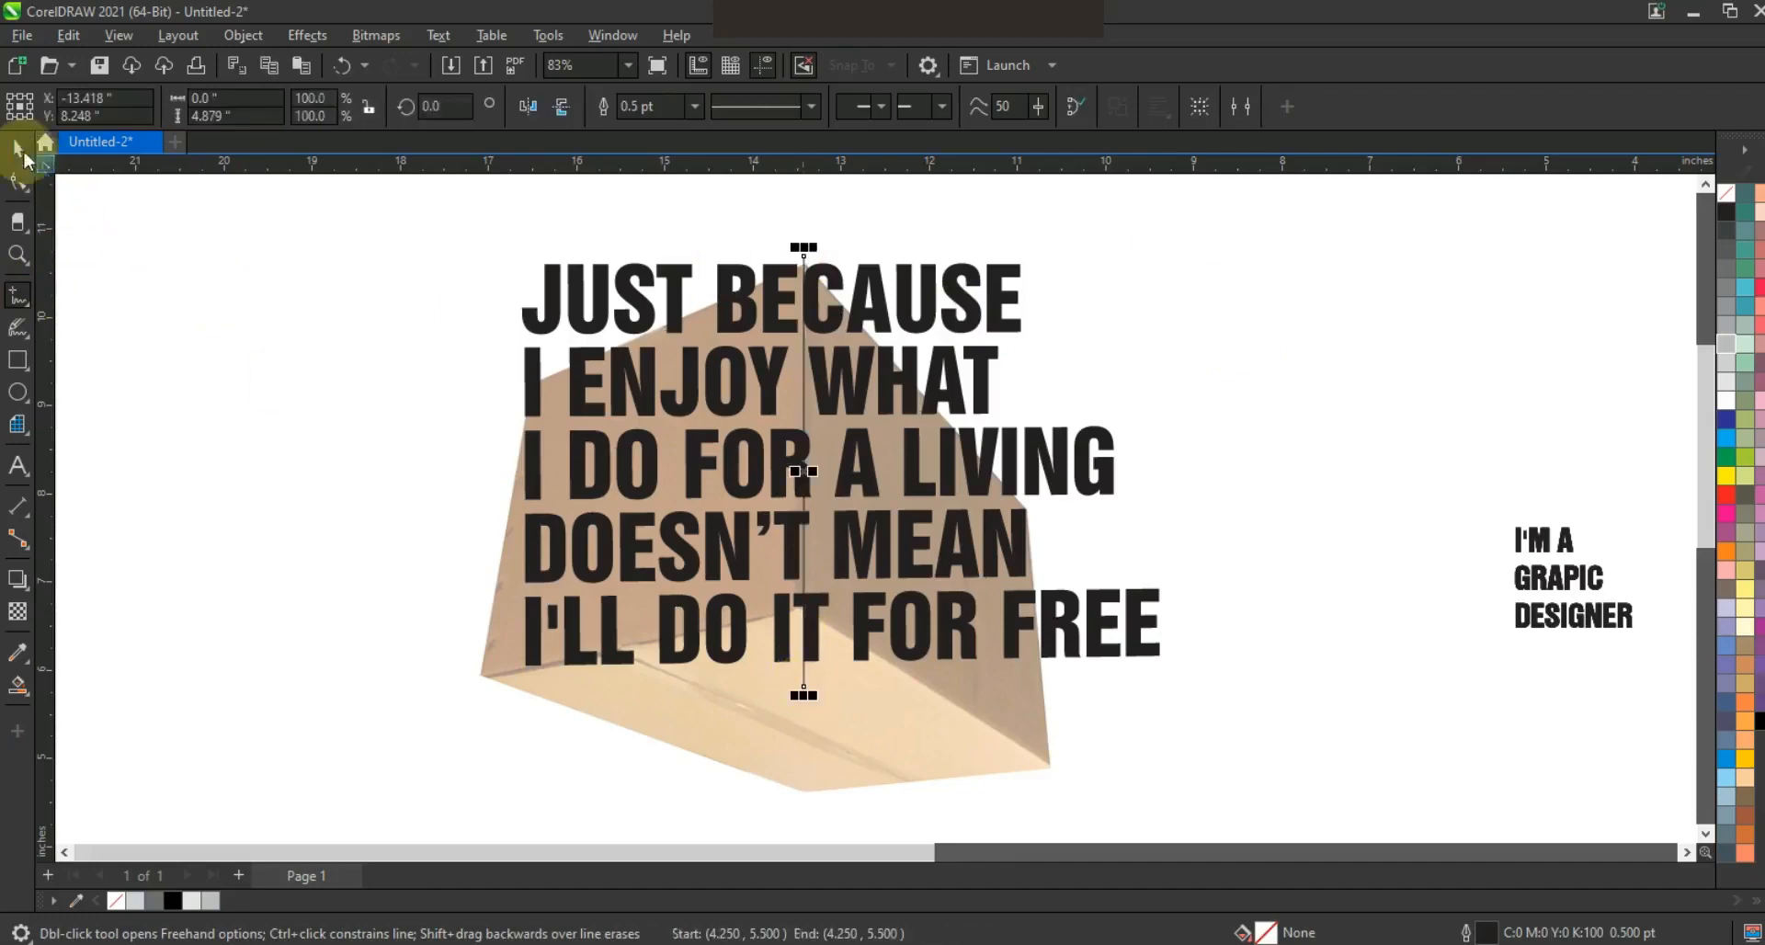
pyautogui.press('space')
pyautogui.moveTo(816, 228); pyautogui.dragTo(816, 222)
# - Trim the quote with the vertical line and delete the line
pyautogui.keyDown('shift'); pyautogui.click(829, 273); pyautogui.keyUp('shift')
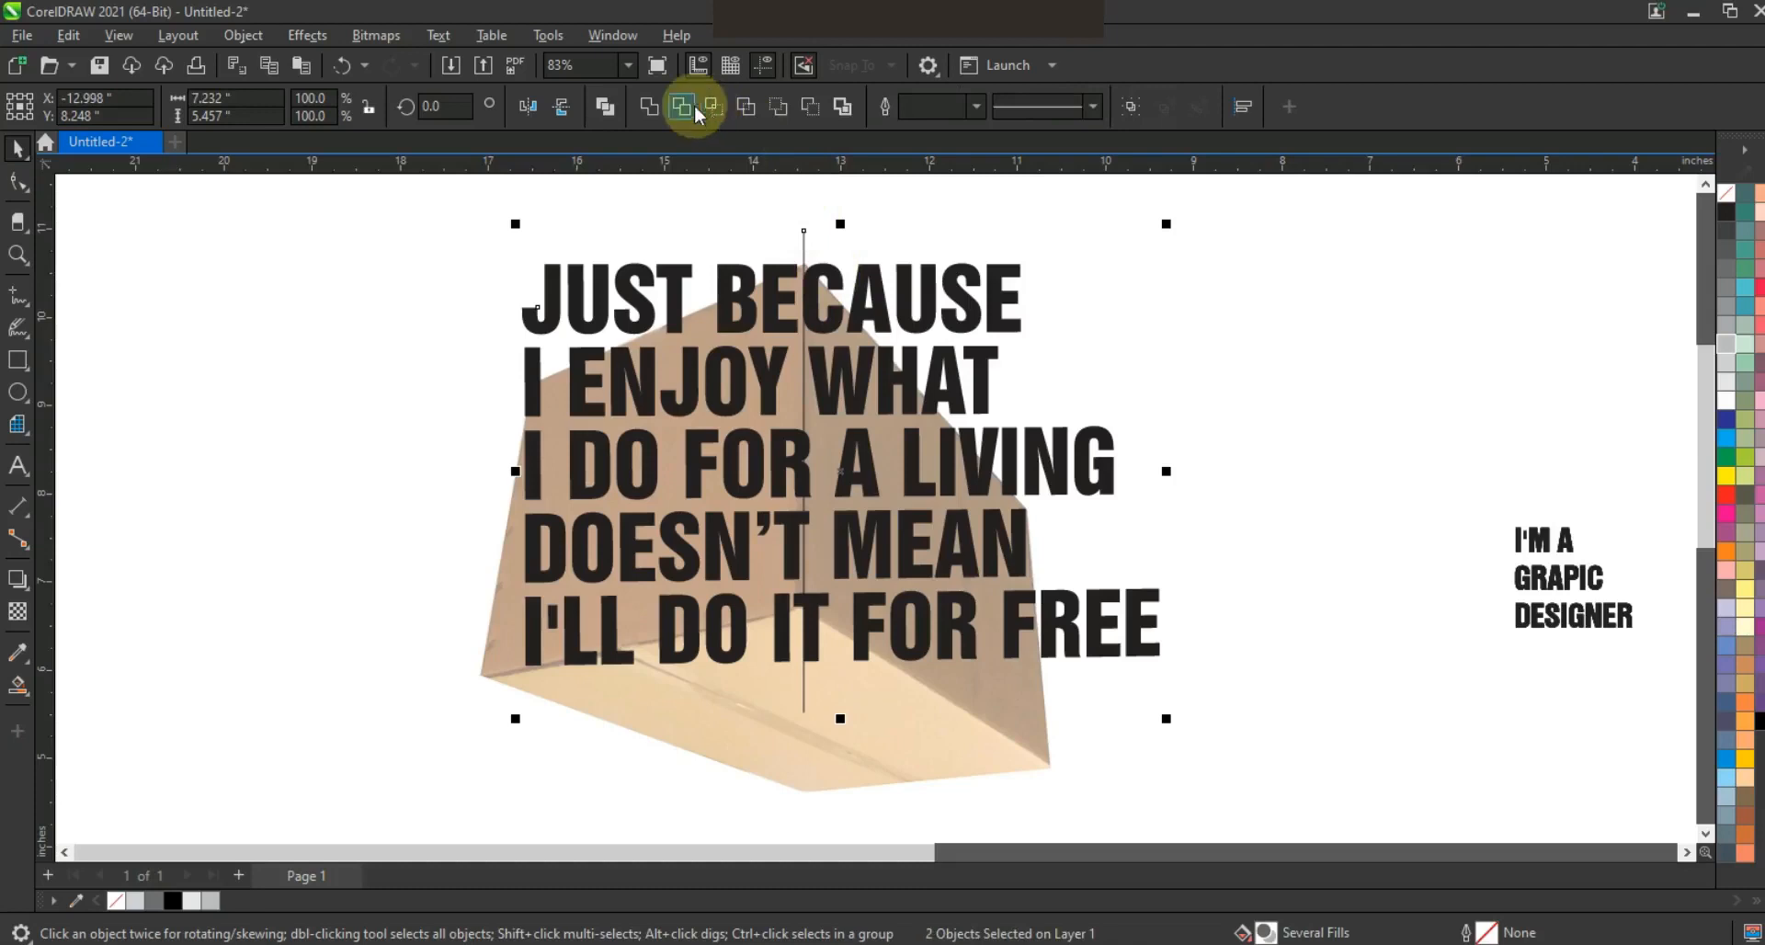
pyautogui.click(693, 107)
pyautogui.click(964, 219)
pyautogui.click(806, 239)
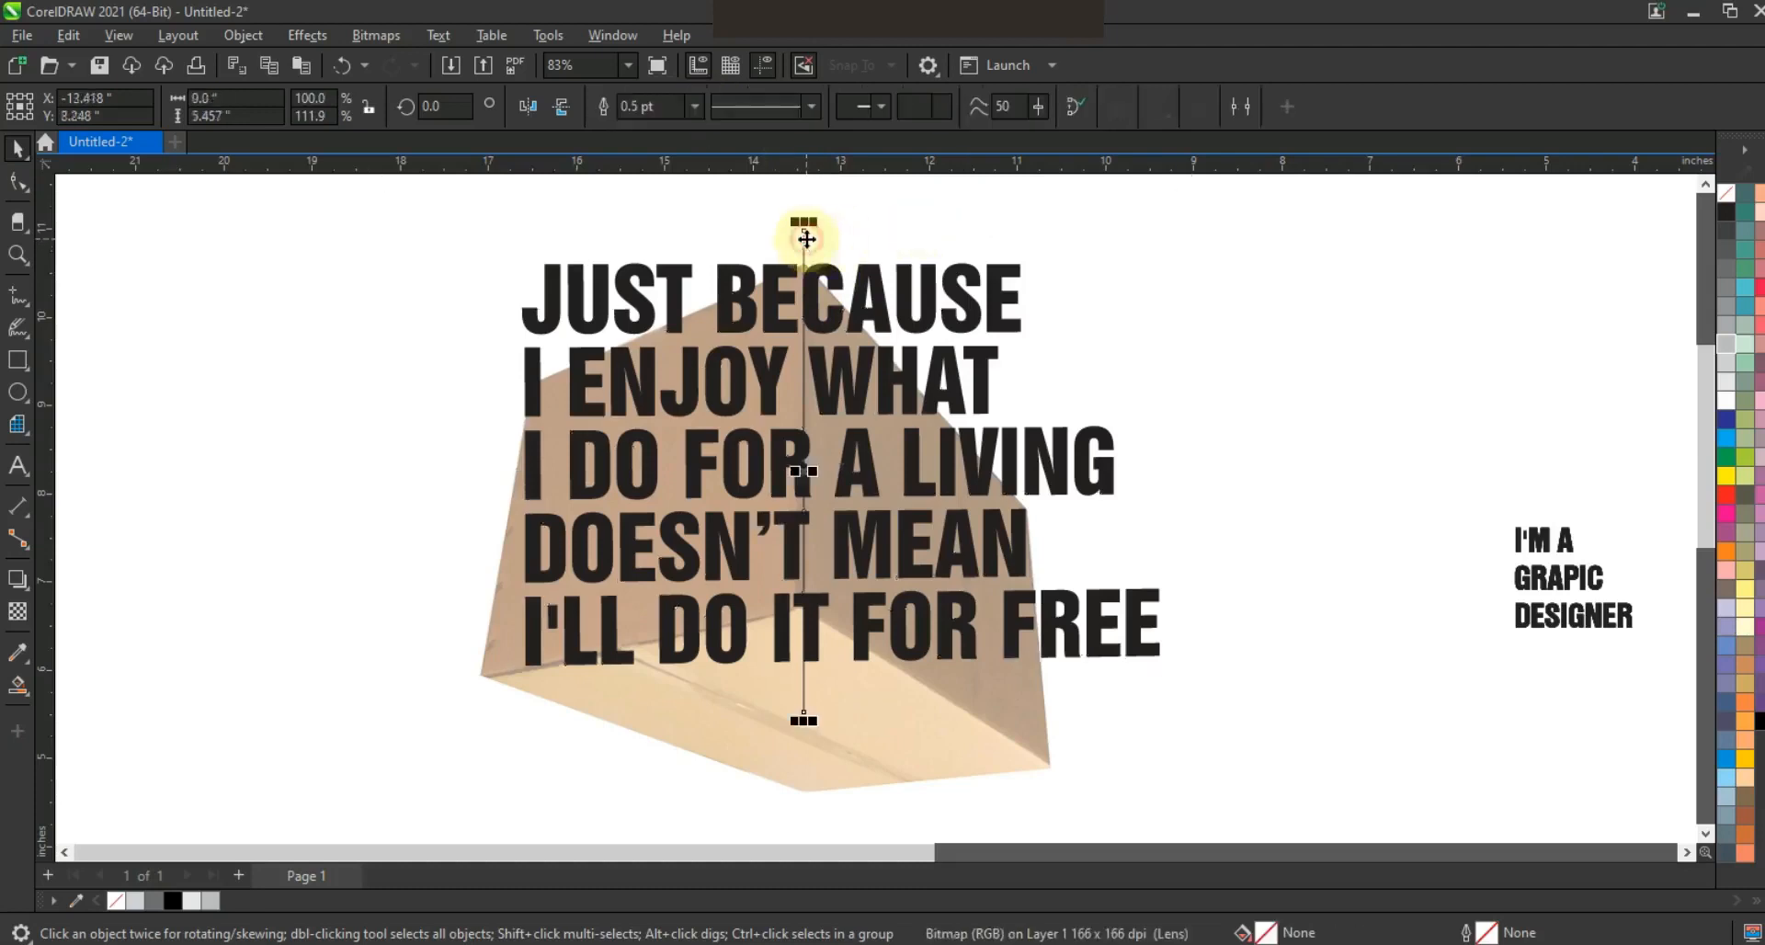
pyautogui.press('Delete')
# - Break the trimmed quote apart and combine the pieces on each side of the box edge into two separate curves
pyautogui.click(897, 299)
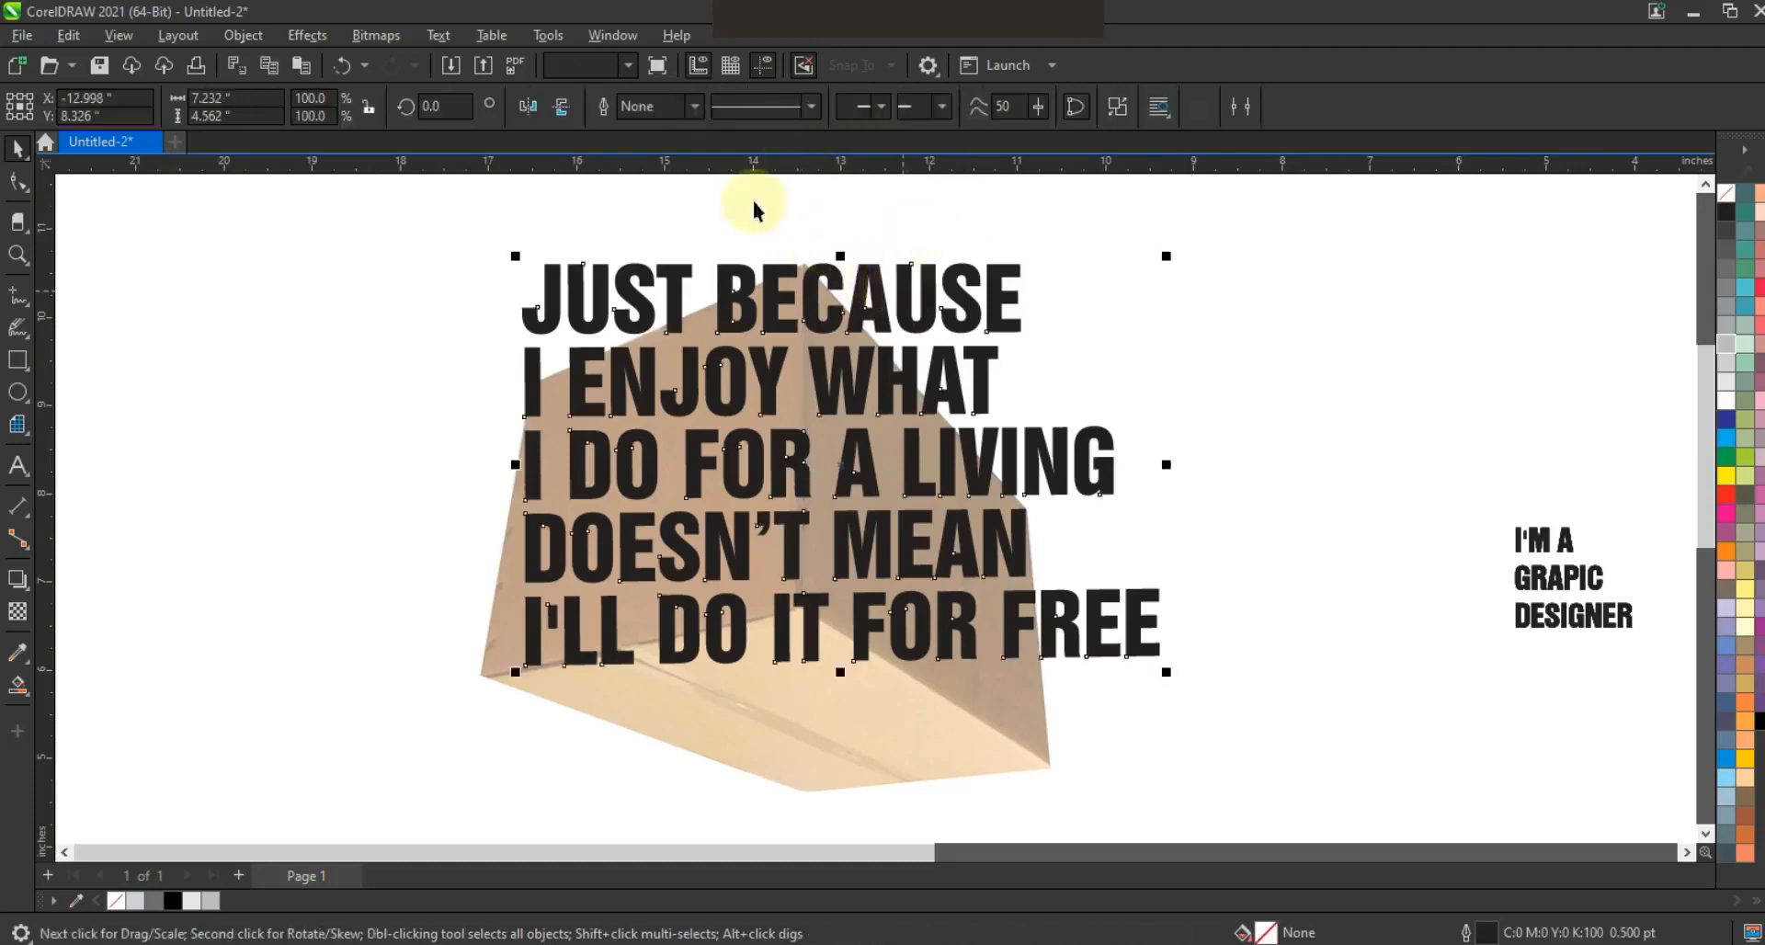
pyautogui.click(1025, 110)
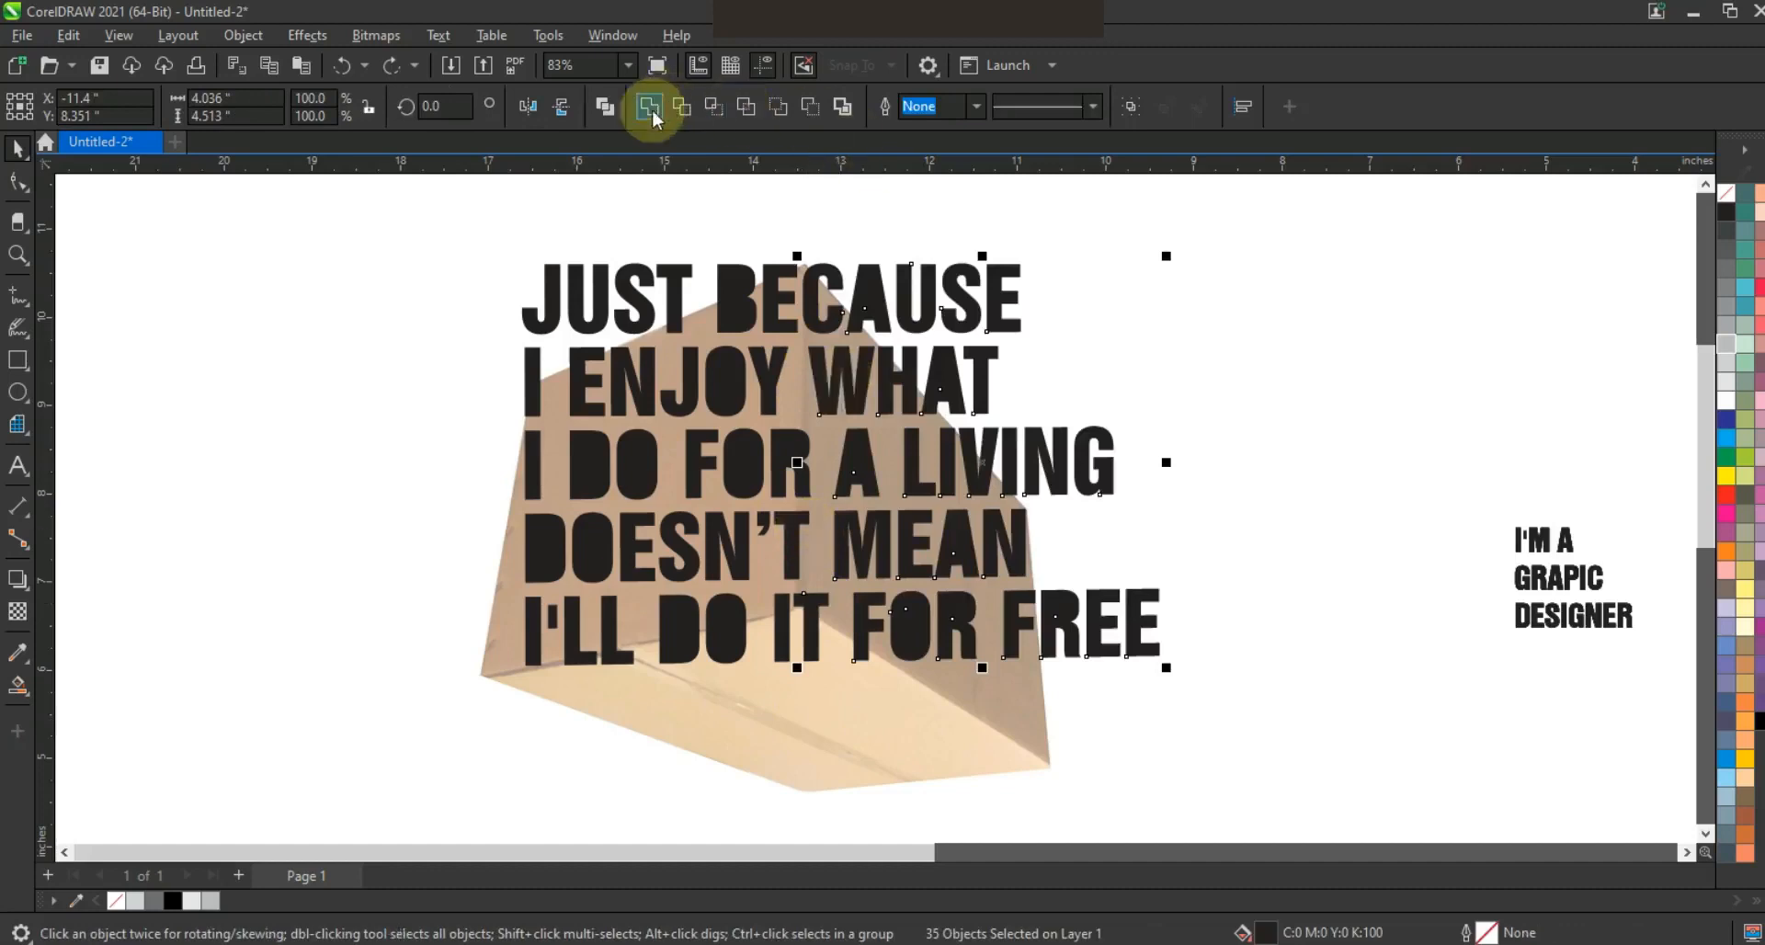
pyautogui.click(345, 213)
pyautogui.moveTo(708, 654); pyautogui.dragTo(836, 710)
pyautogui.click(603, 108)
pyautogui.click(314, 401)
pyautogui.click(722, 478)
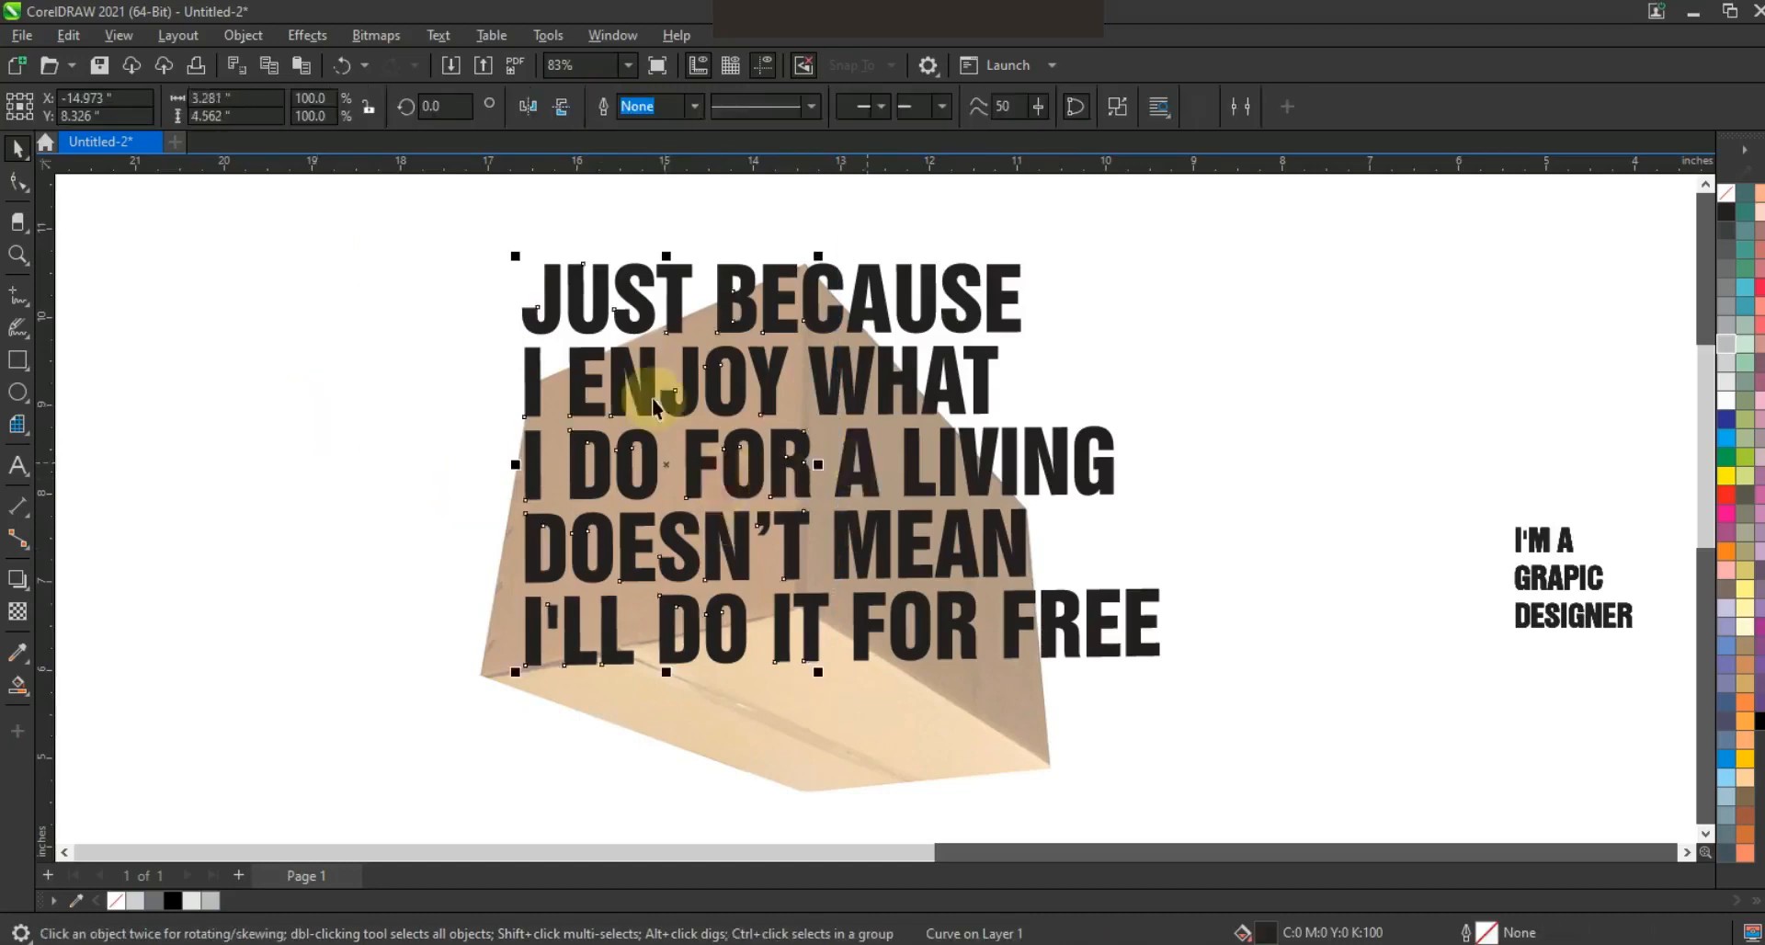
# - Add perspective to the left half of the quote and fit its corners to the box's left face
pyautogui.click(313, 36)
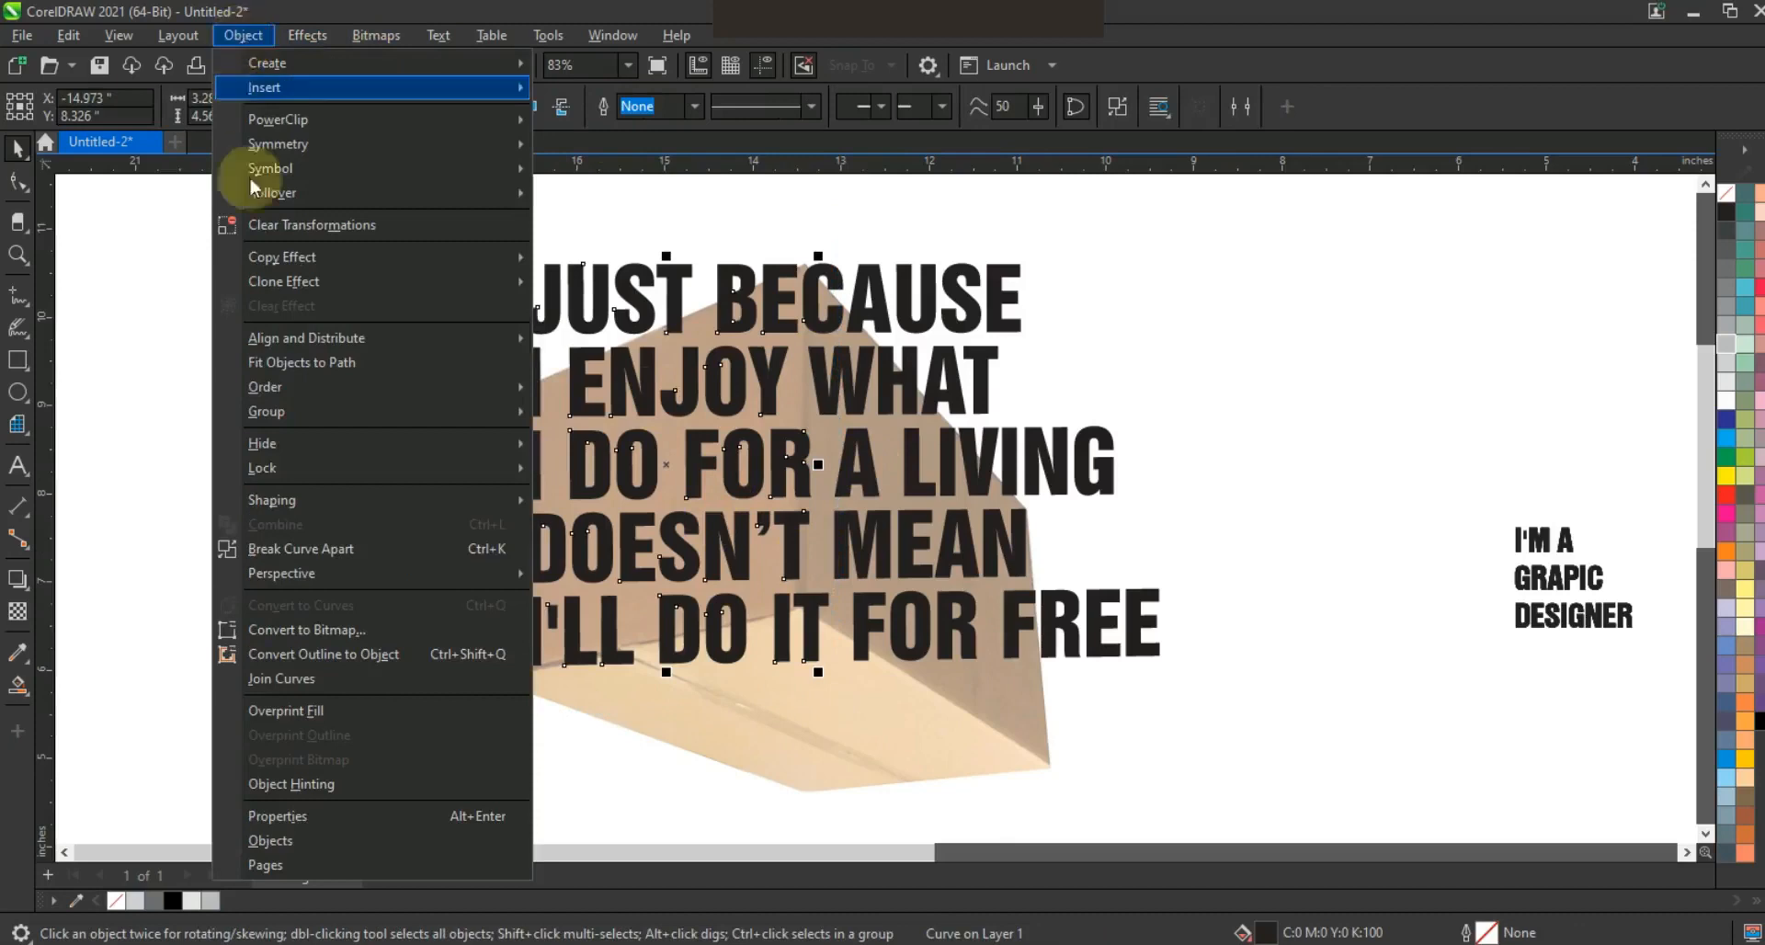
pyautogui.click(604, 584)
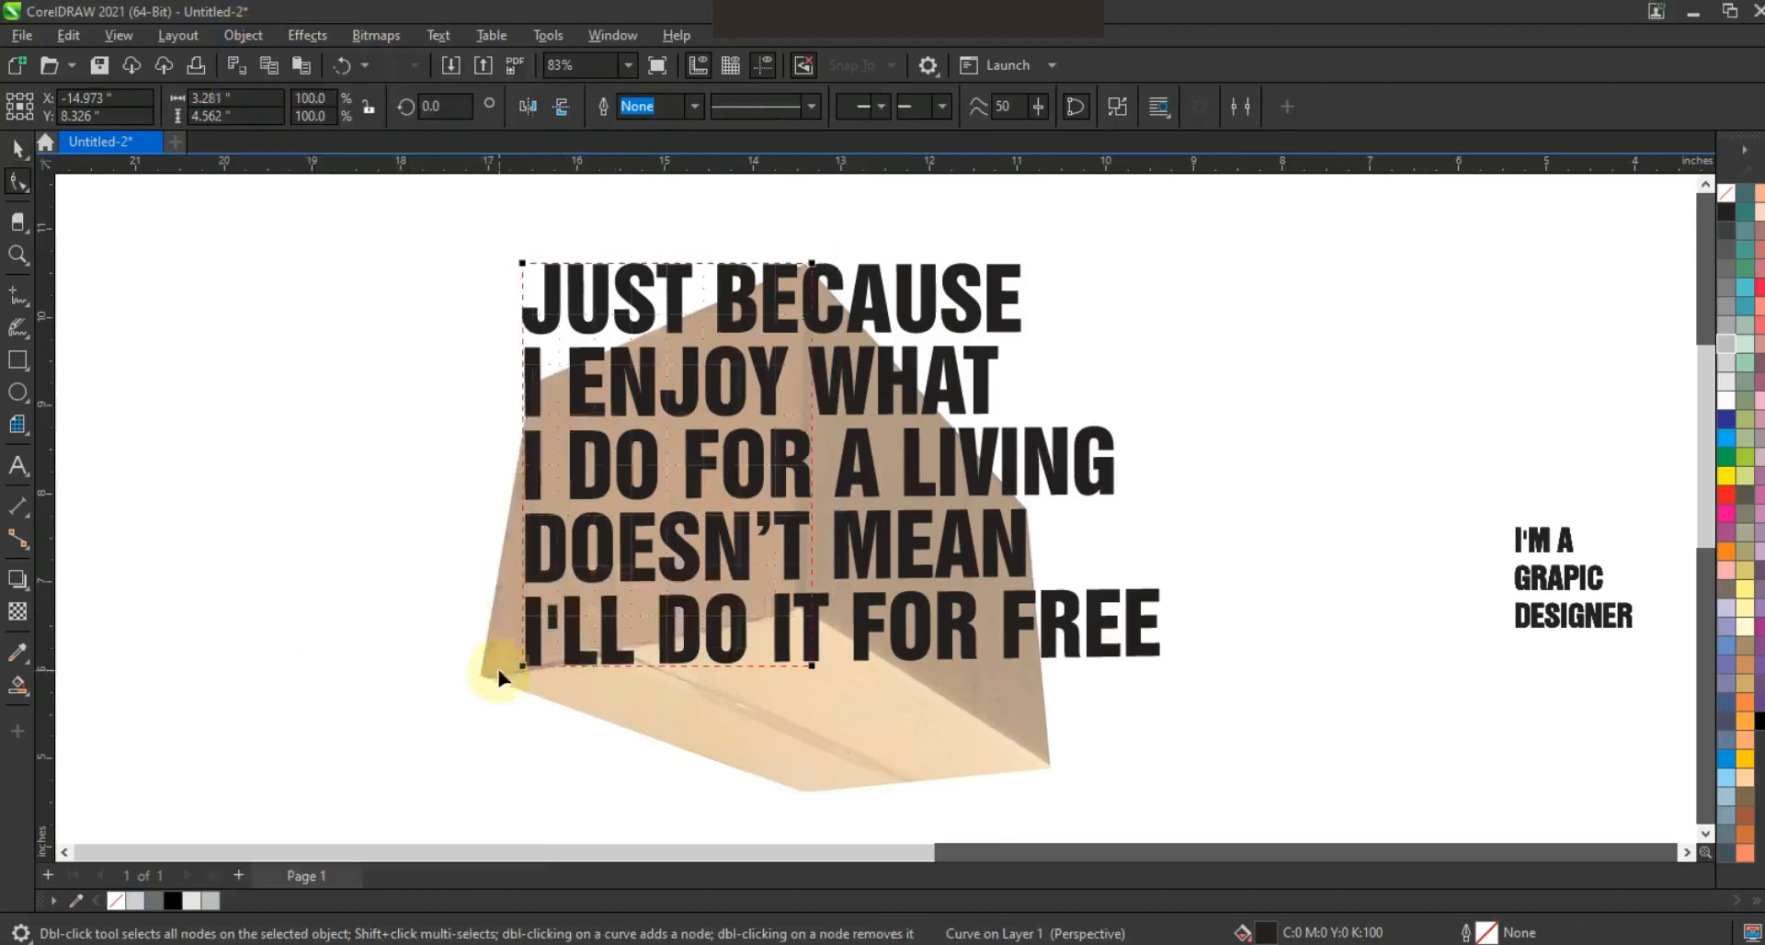
pyautogui.moveTo(802, 620); pyautogui.dragTo(798, 607)
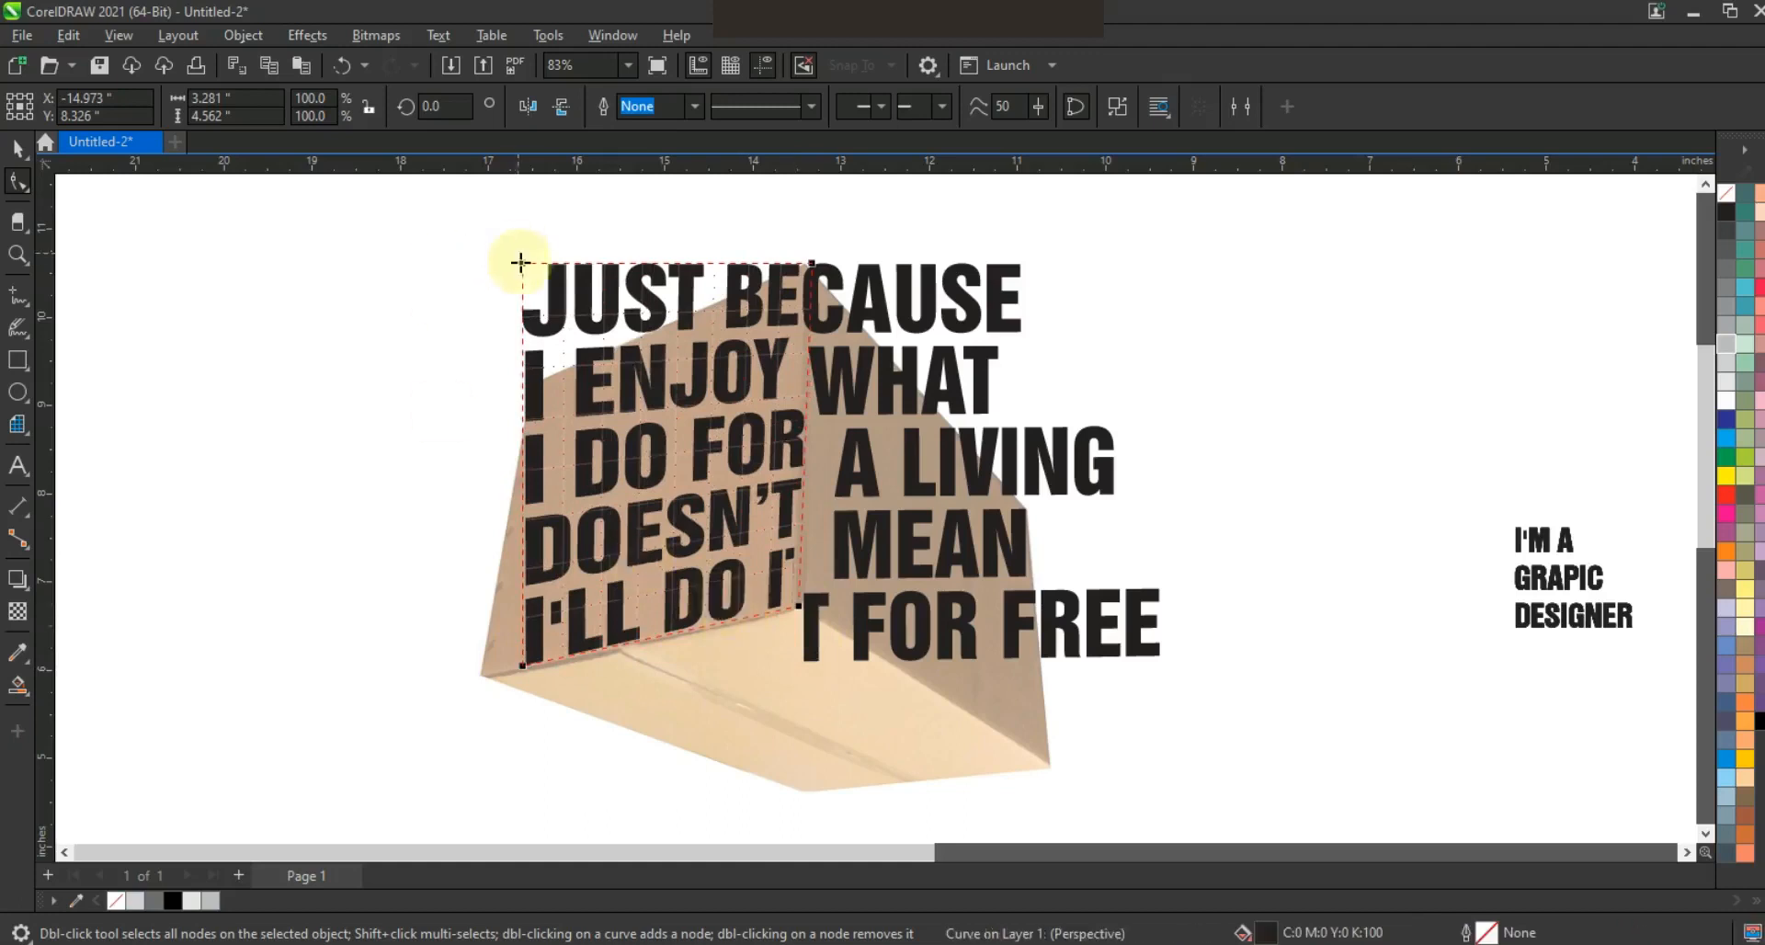
pyautogui.moveTo(541, 375); pyautogui.dragTo(534, 380)
pyautogui.moveTo(515, 678); pyautogui.dragTo(484, 679)
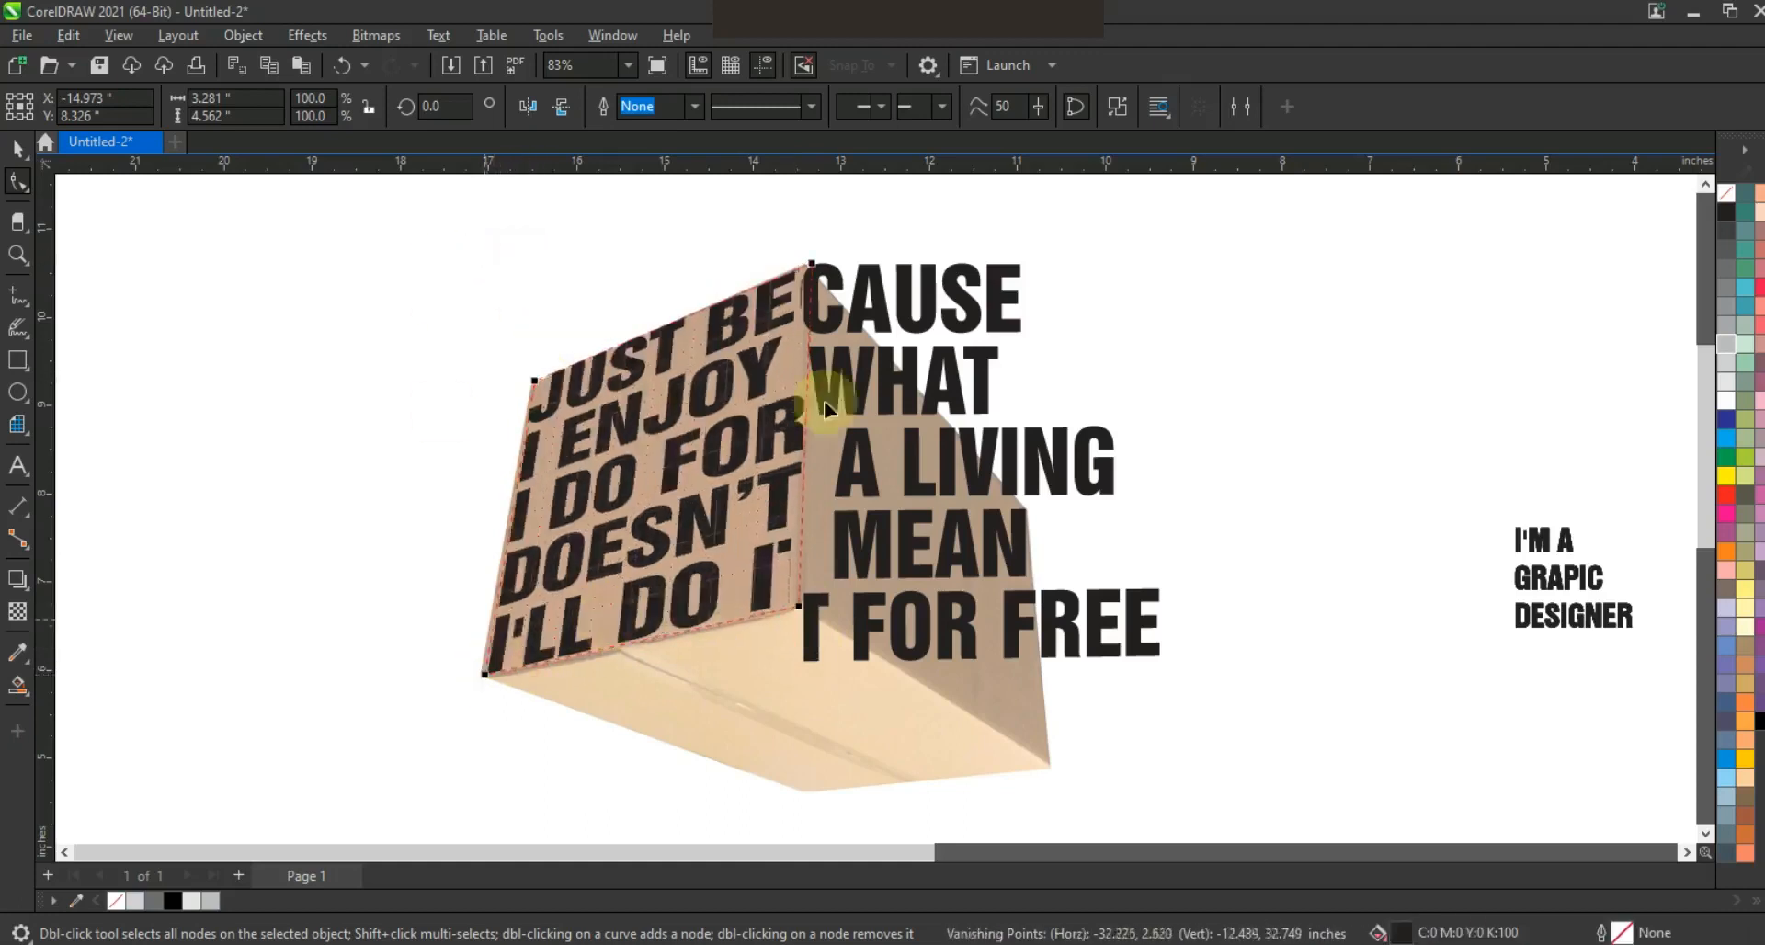
# - Add perspective to the right half of the quote, align its inner corners with the box's front edge, and adjust the left half's lower inner corner
pyautogui.click(864, 317)
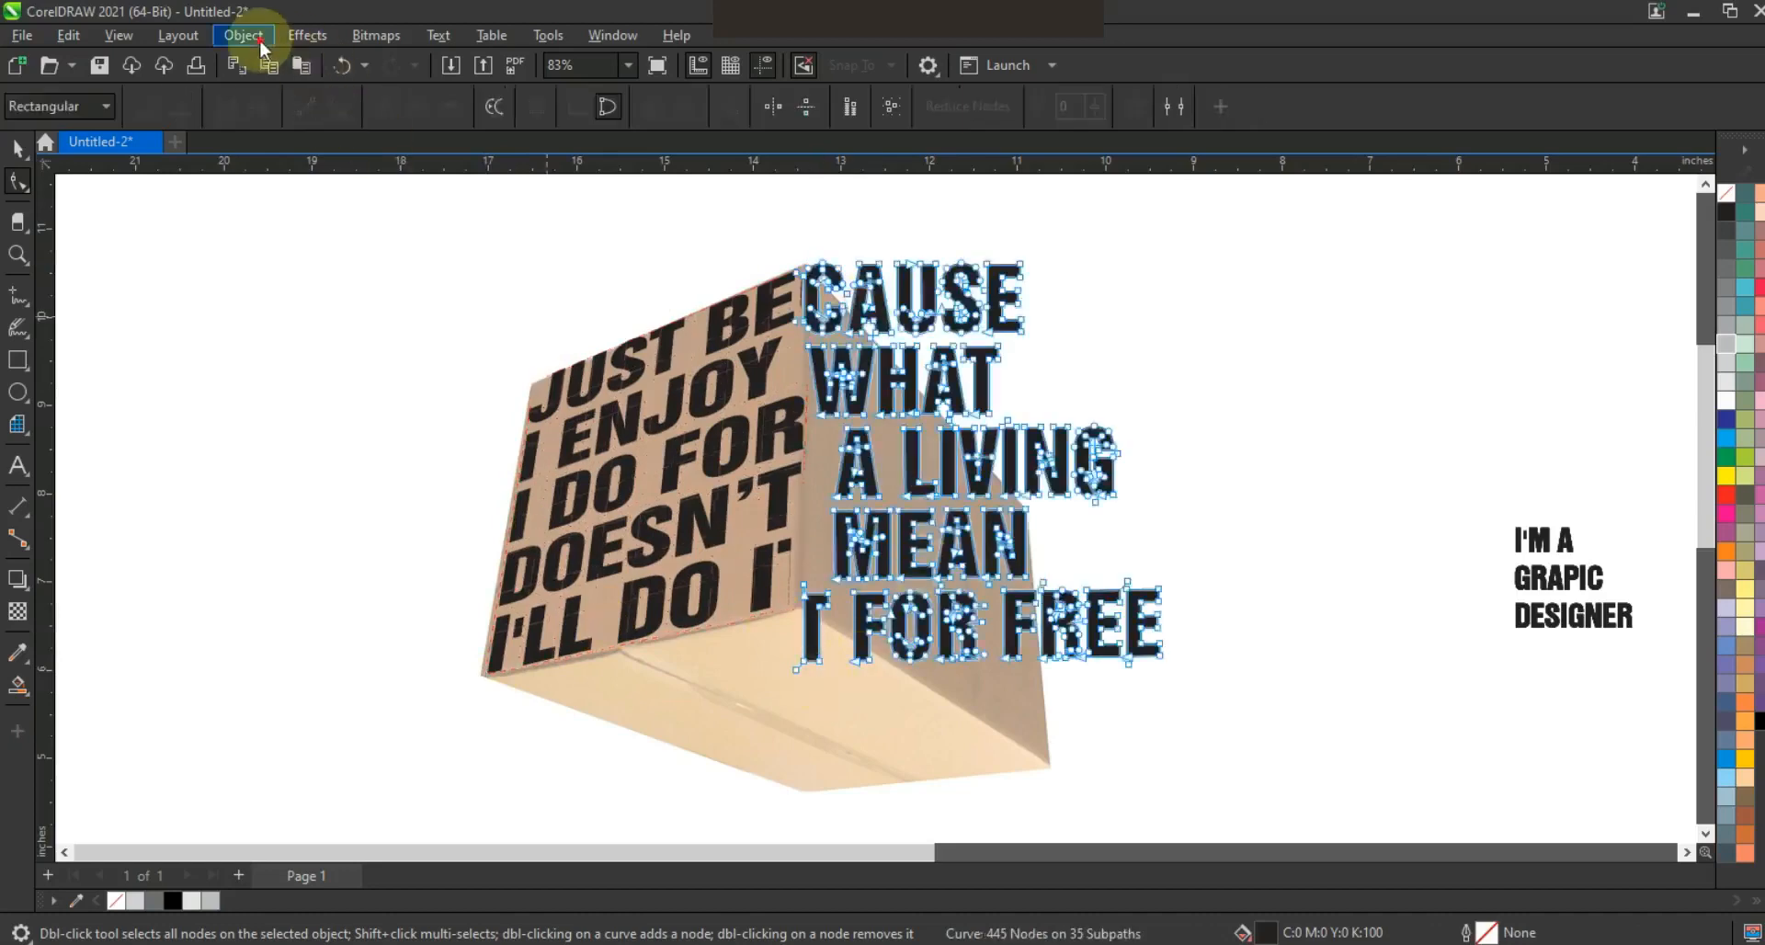
pyautogui.click(242, 35)
pyautogui.moveTo(333, 572)
pyautogui.click(597, 573)
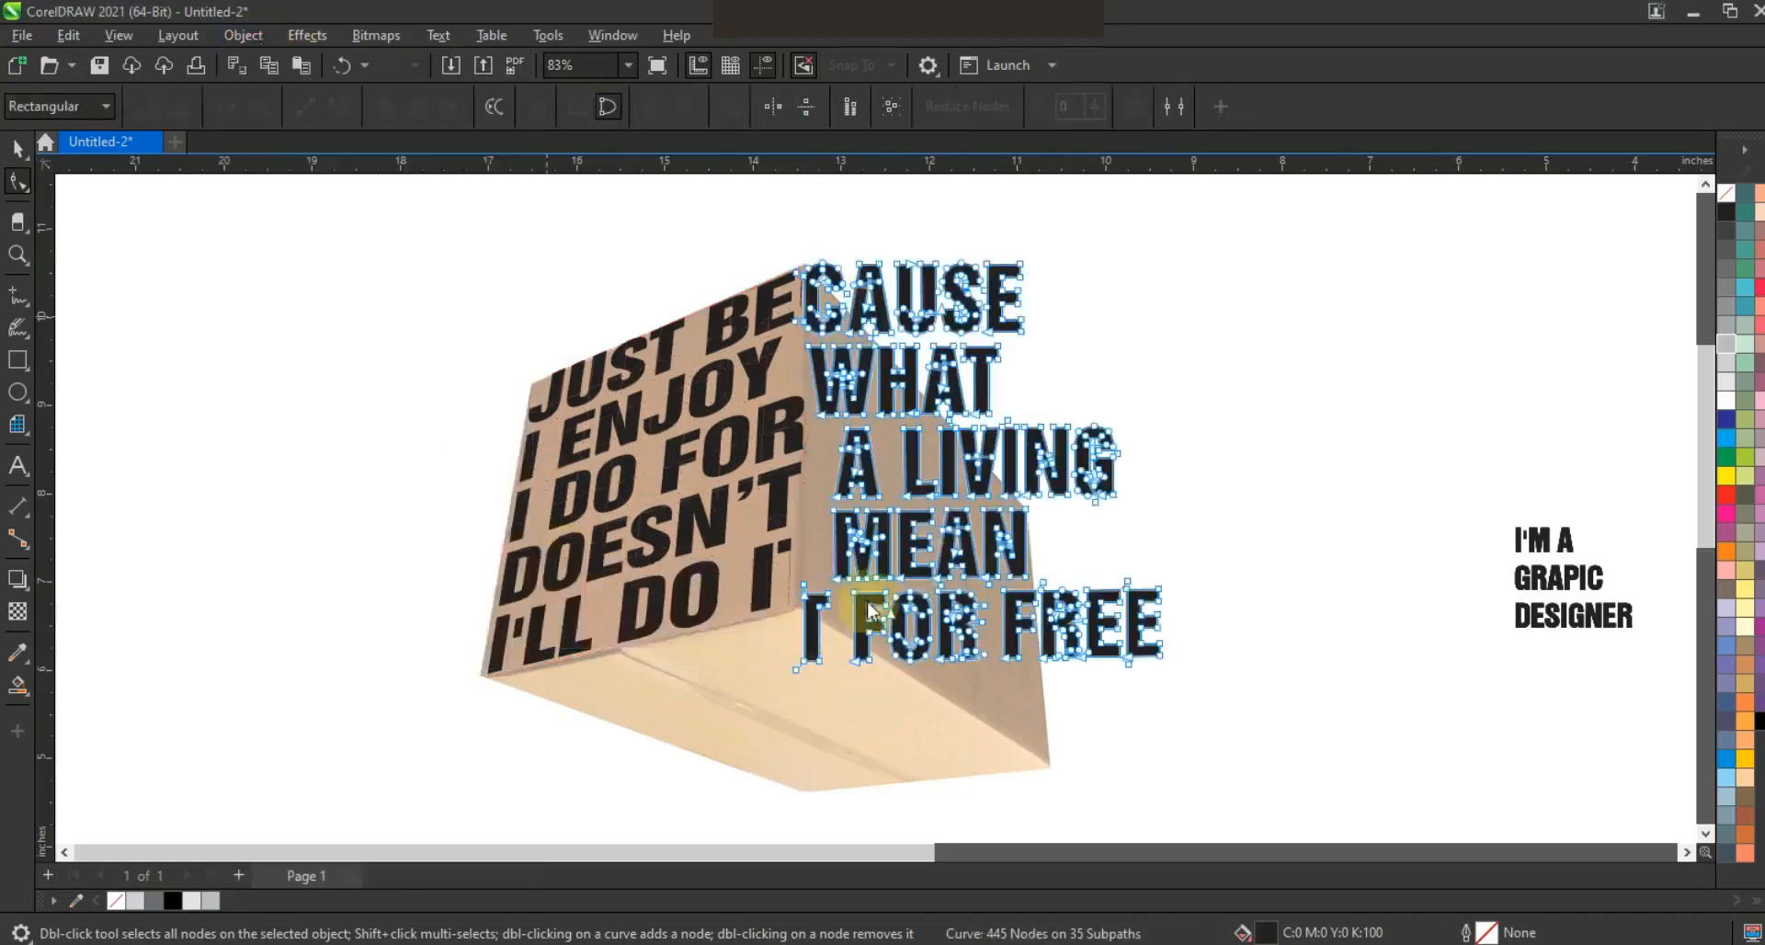
pyautogui.moveTo(809, 660); pyautogui.dragTo(795, 604)
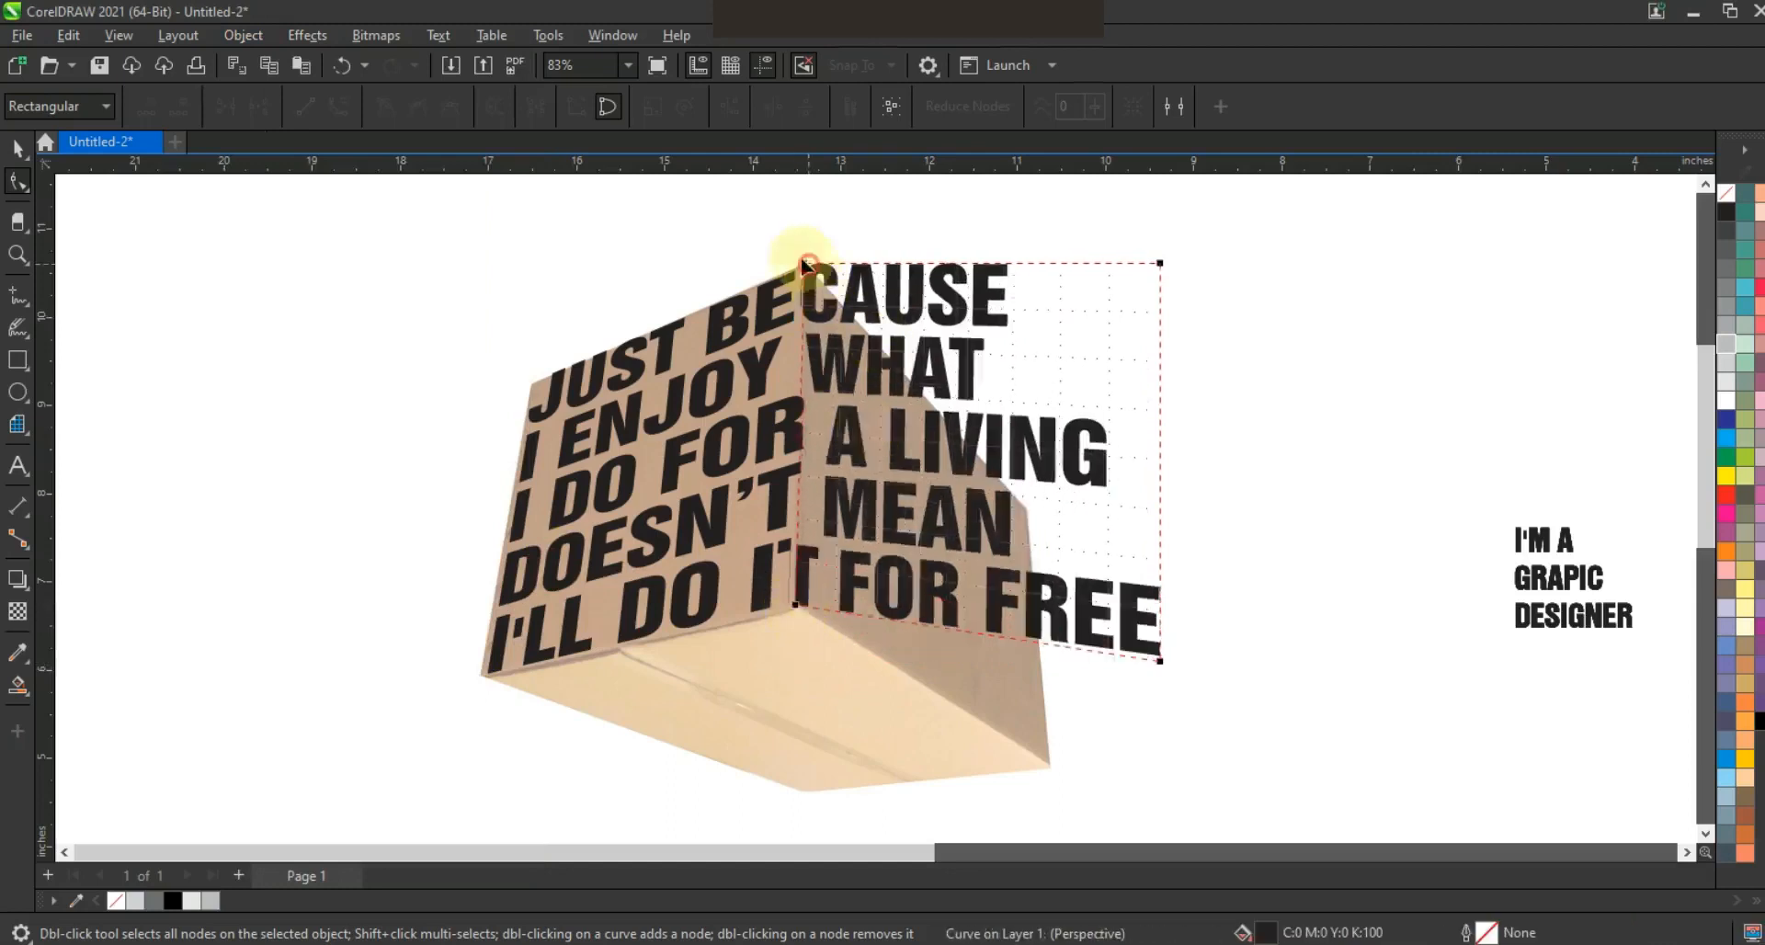
pyautogui.click(790, 611)
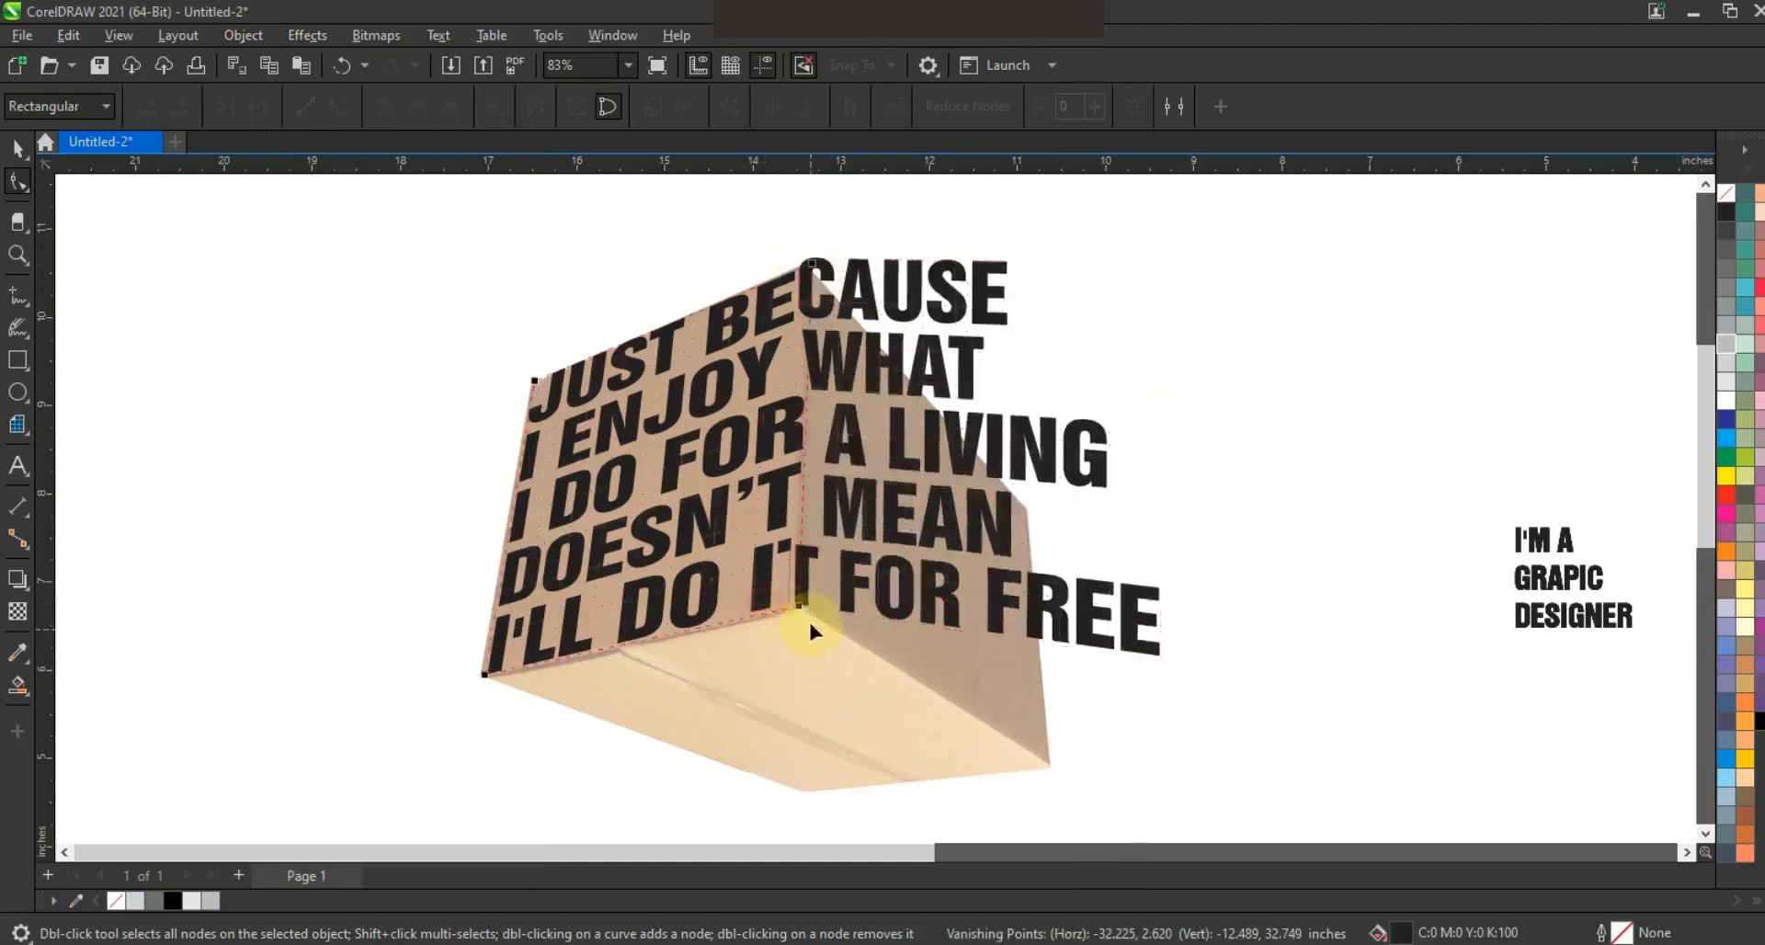
pyautogui.moveTo(806, 614); pyautogui.dragTo(807, 615)
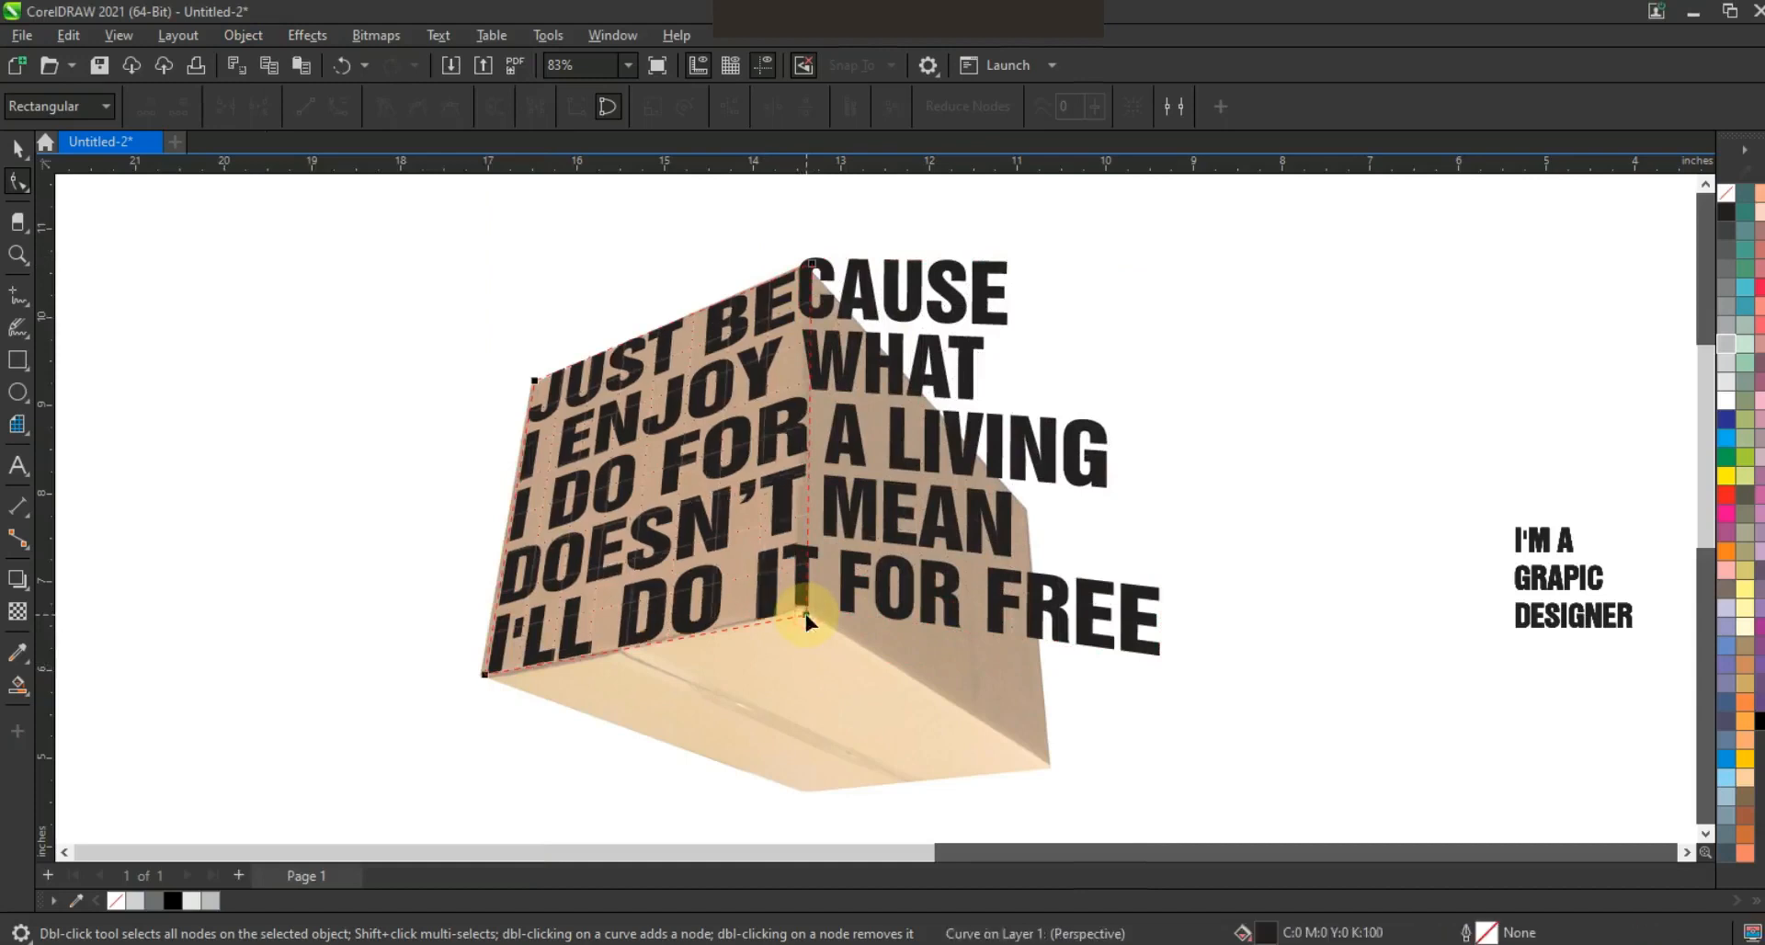
# - Fit the right half's perspective corners to the box's right face and refine both halves where they meet at the front edge
pyautogui.click(899, 600)
pyautogui.moveTo(1159, 664); pyautogui.dragTo(1049, 762)
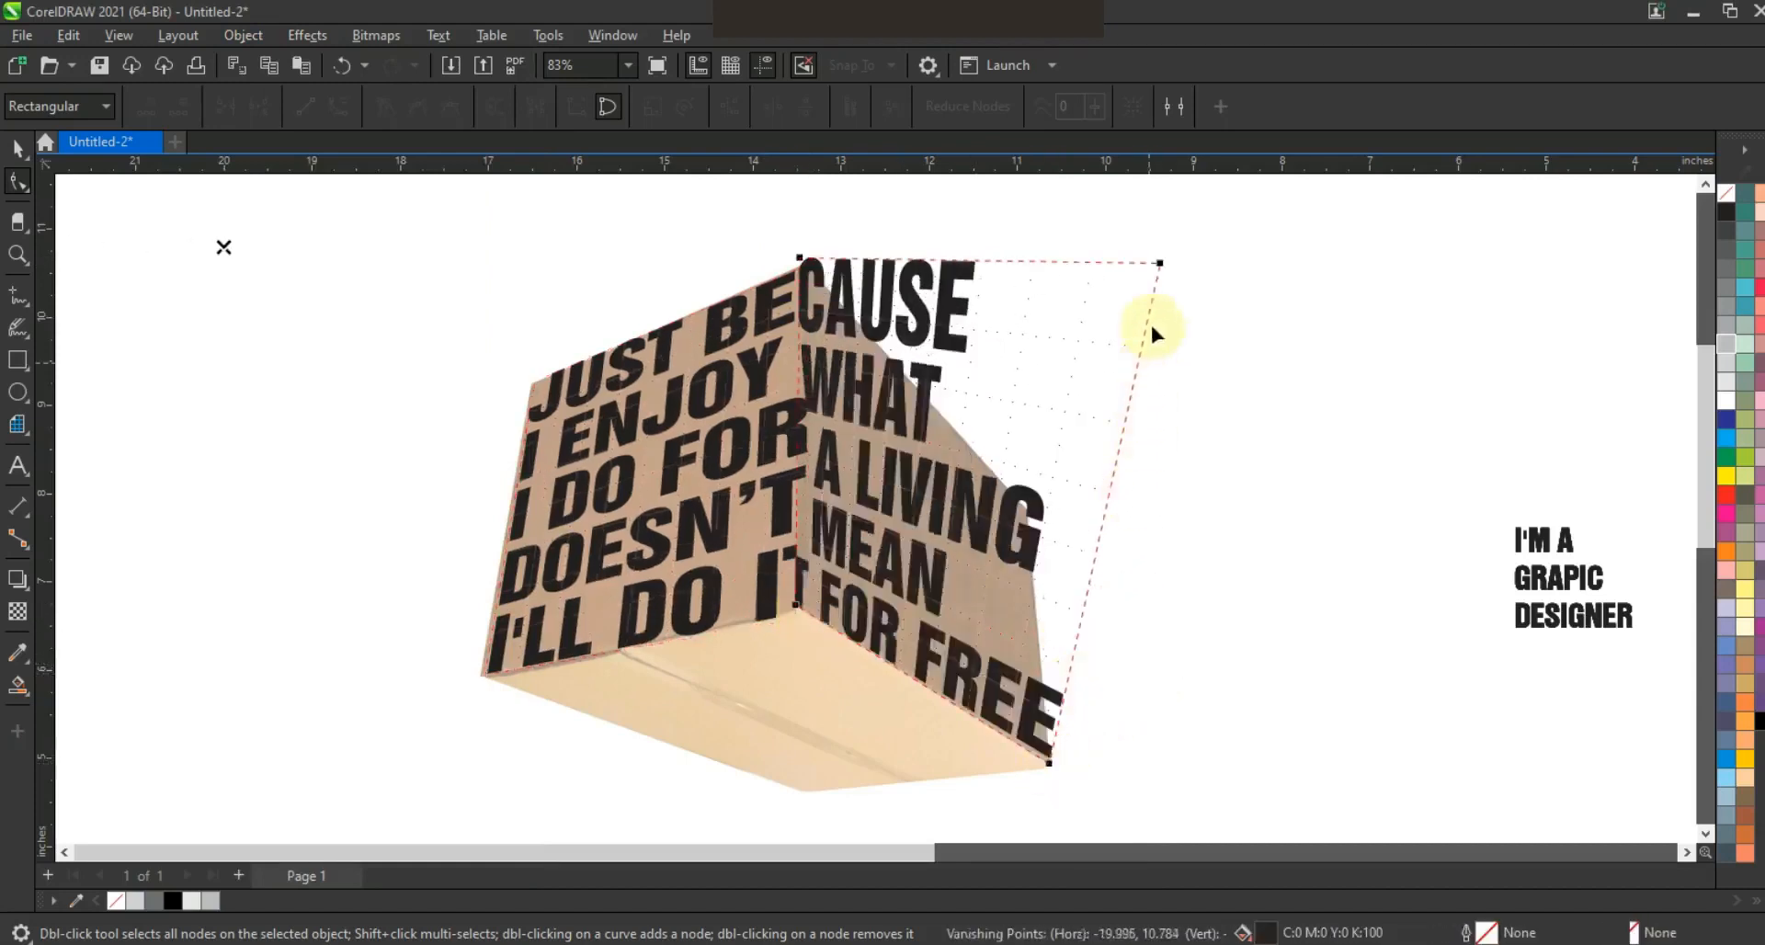
pyautogui.moveTo(1026, 498); pyautogui.dragTo(1032, 510)
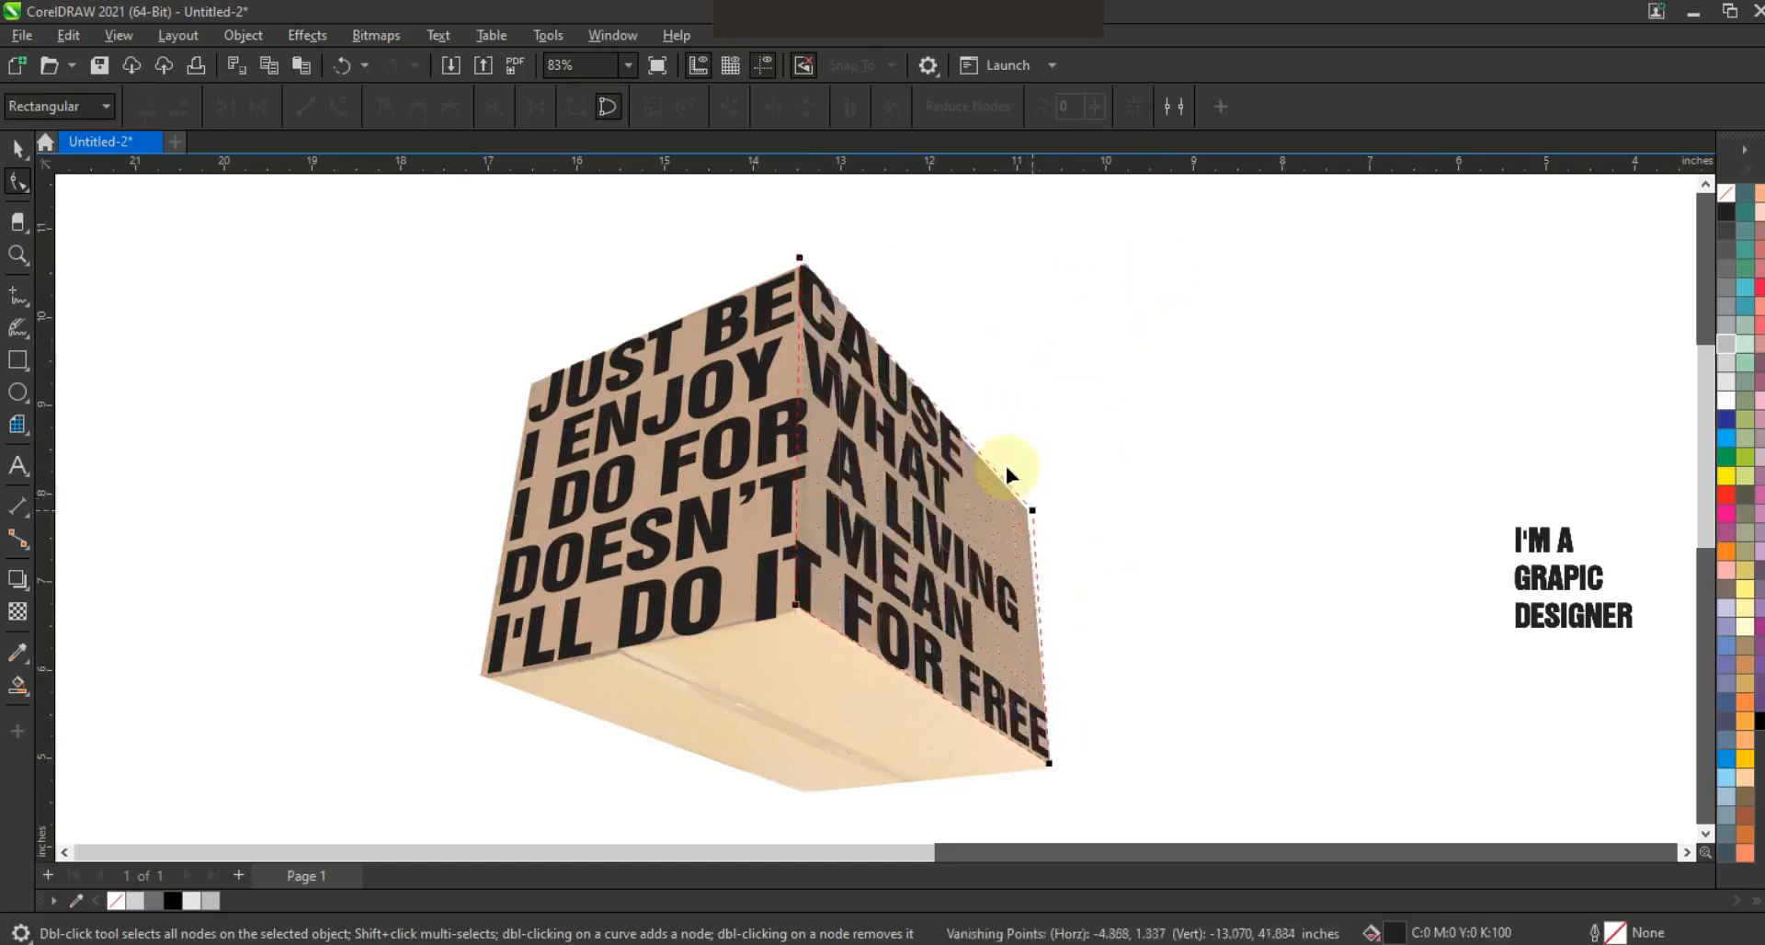
pyautogui.moveTo(799, 260); pyautogui.dragTo(803, 264)
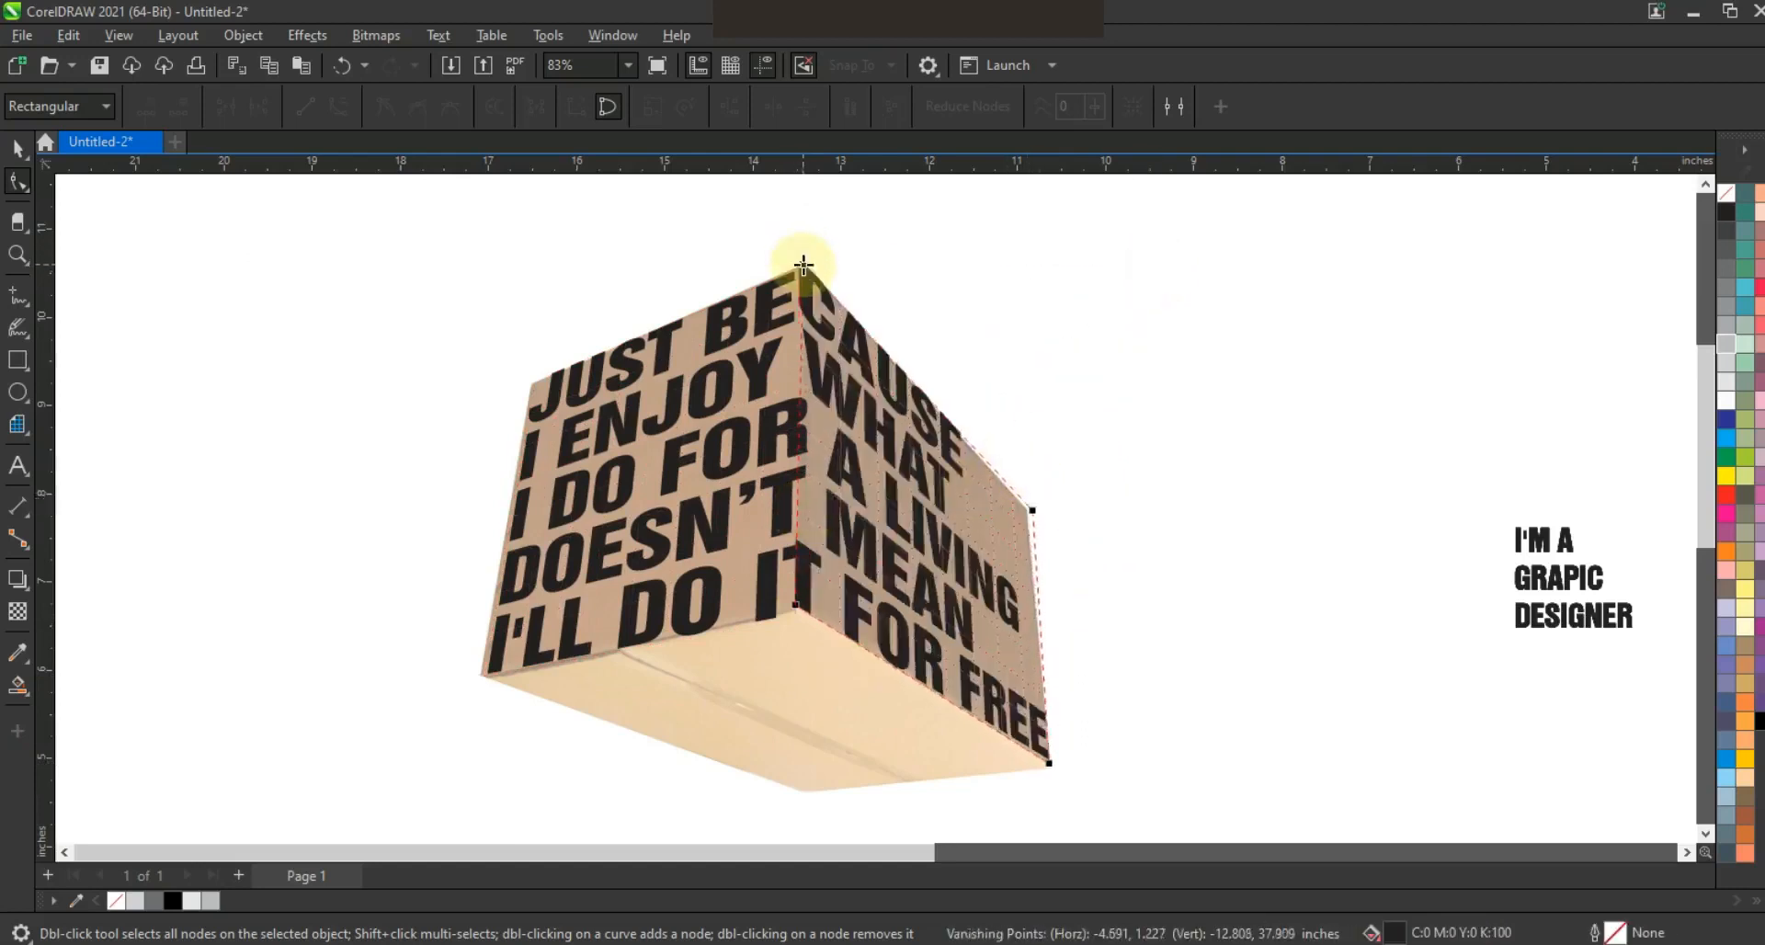
pyautogui.moveTo(795, 606); pyautogui.dragTo(796, 607)
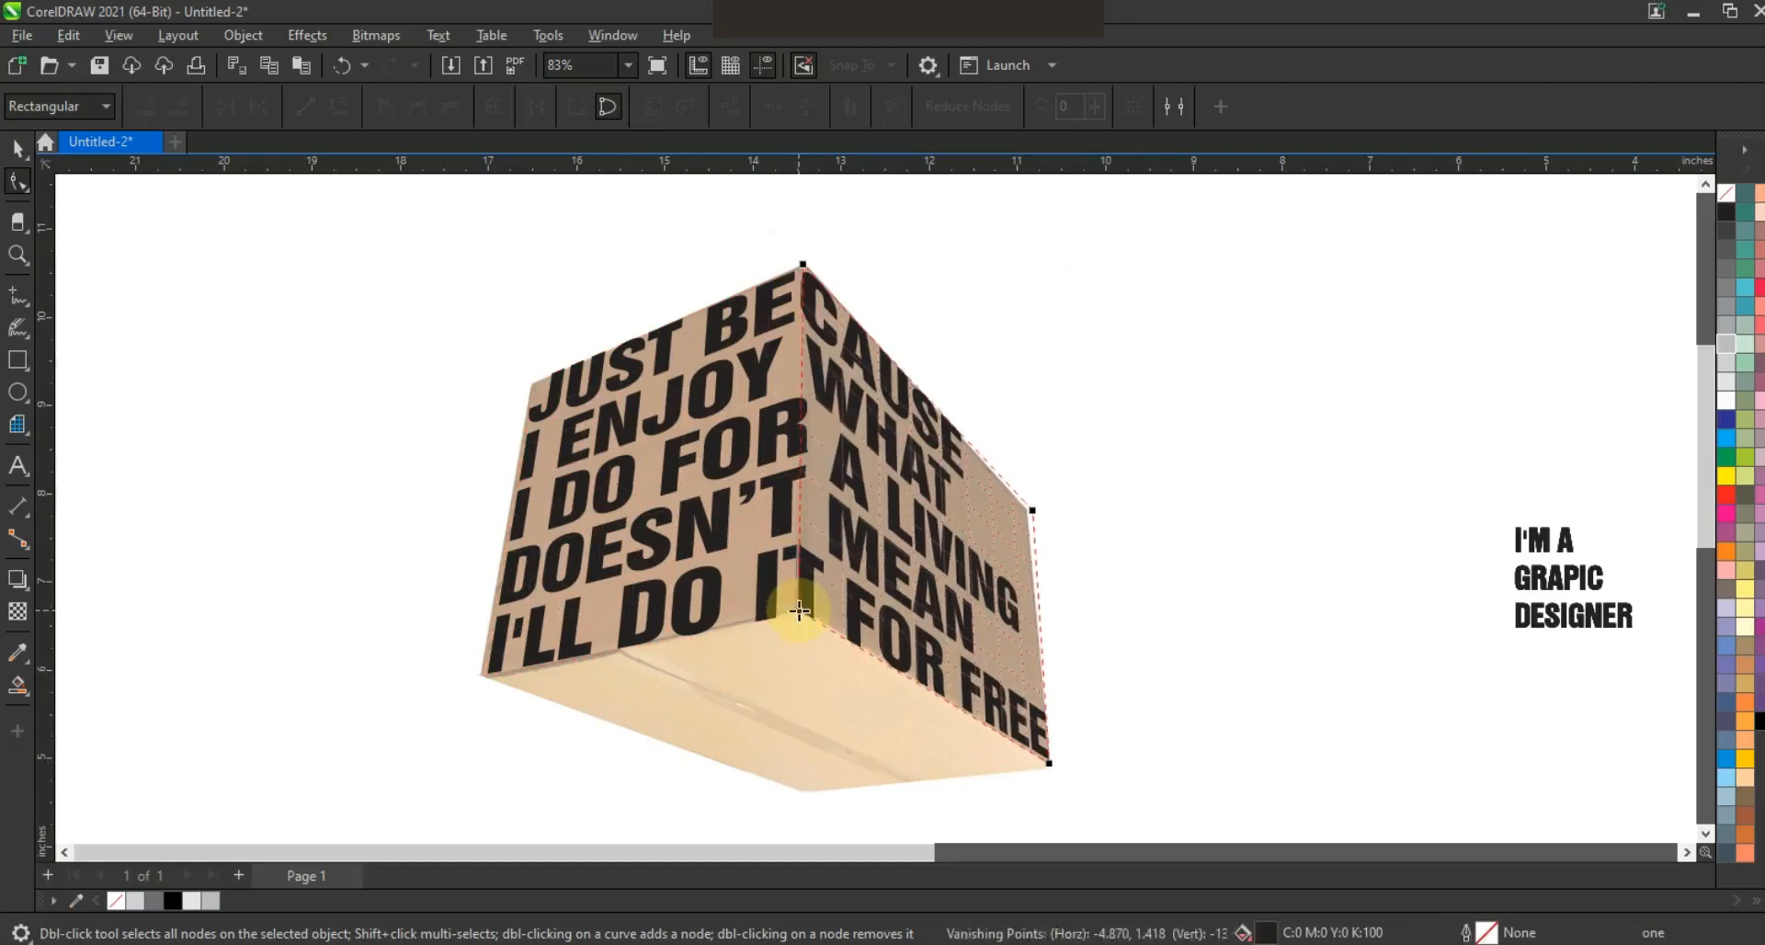
pyautogui.click(824, 620)
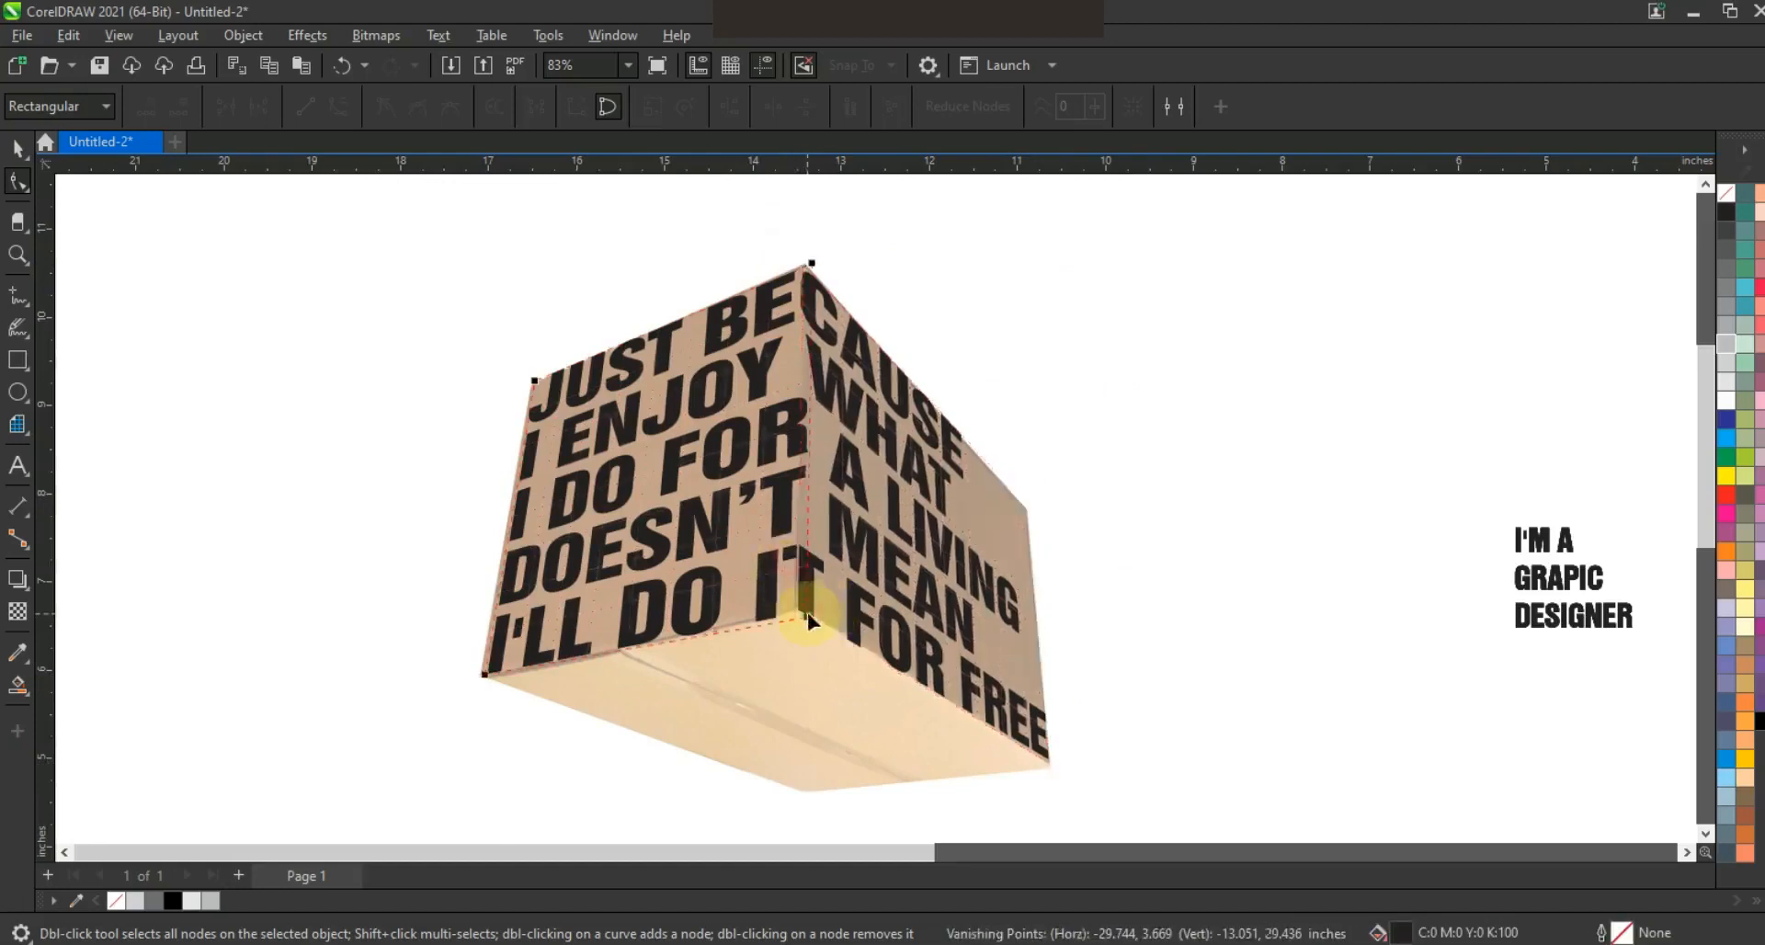
pyautogui.moveTo(807, 613); pyautogui.dragTo(809, 616)
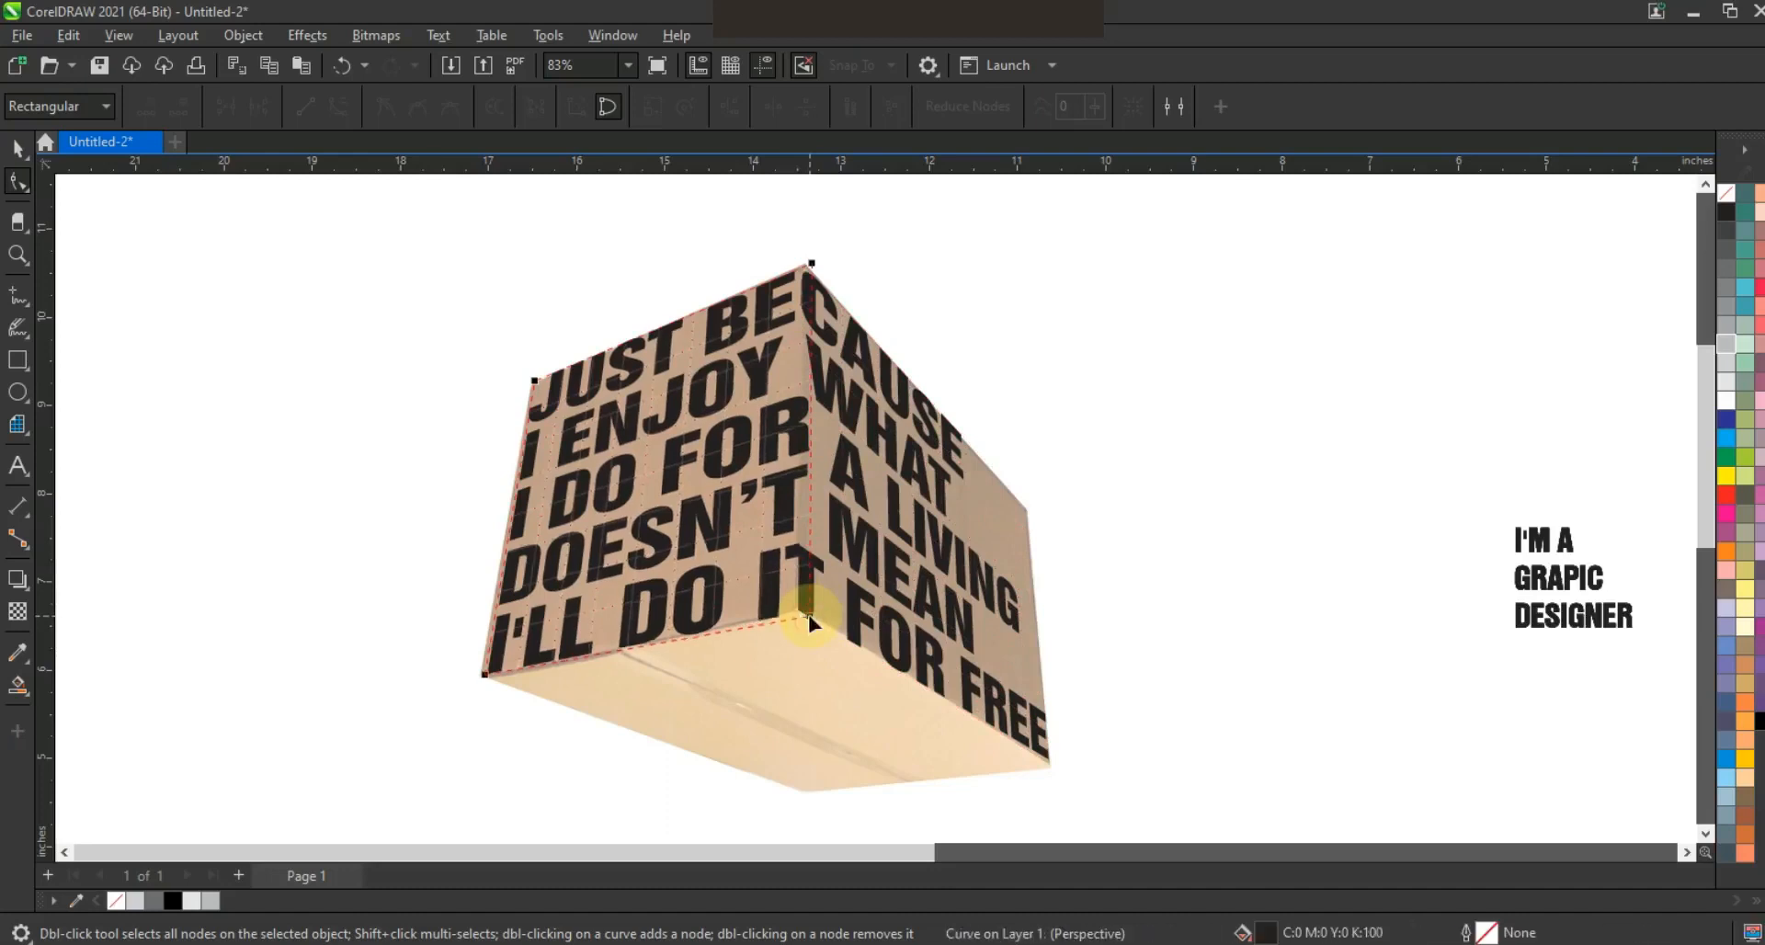
# - Tighten the line spacing of the "I'M A GRAPIC DESIGNER" text
pyautogui.click(19, 149)
pyautogui.click(1549, 616)
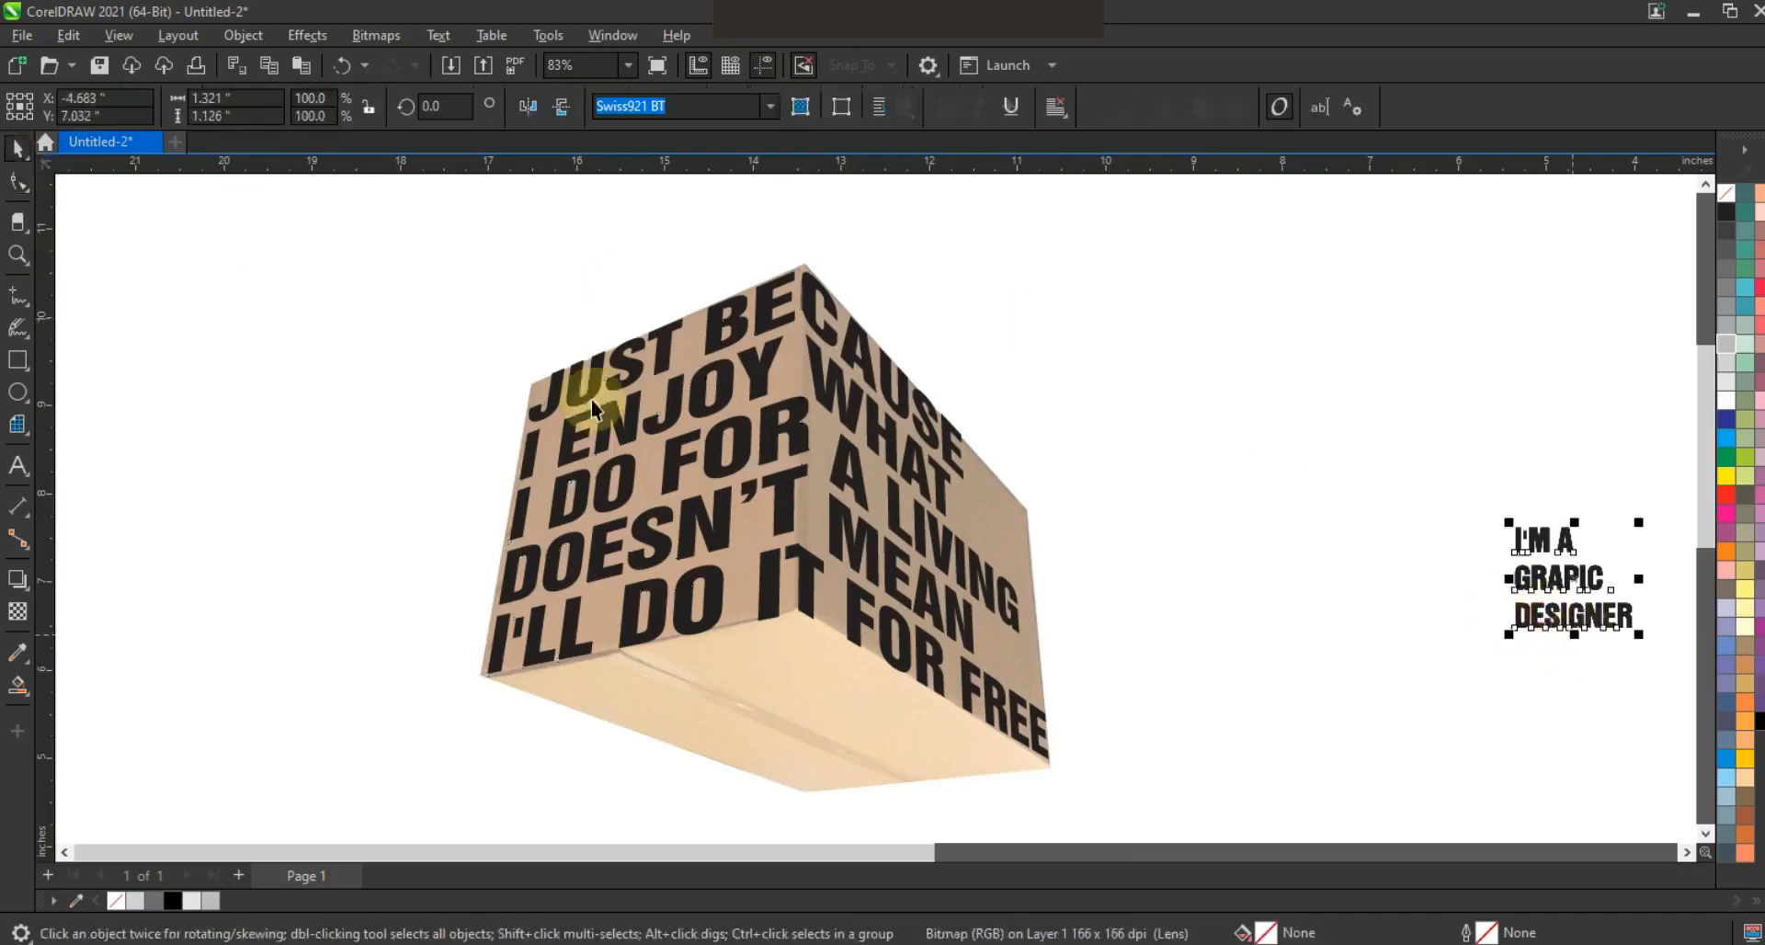
pyautogui.click(18, 182)
pyautogui.moveTo(1508, 634); pyautogui.dragTo(1502, 599)
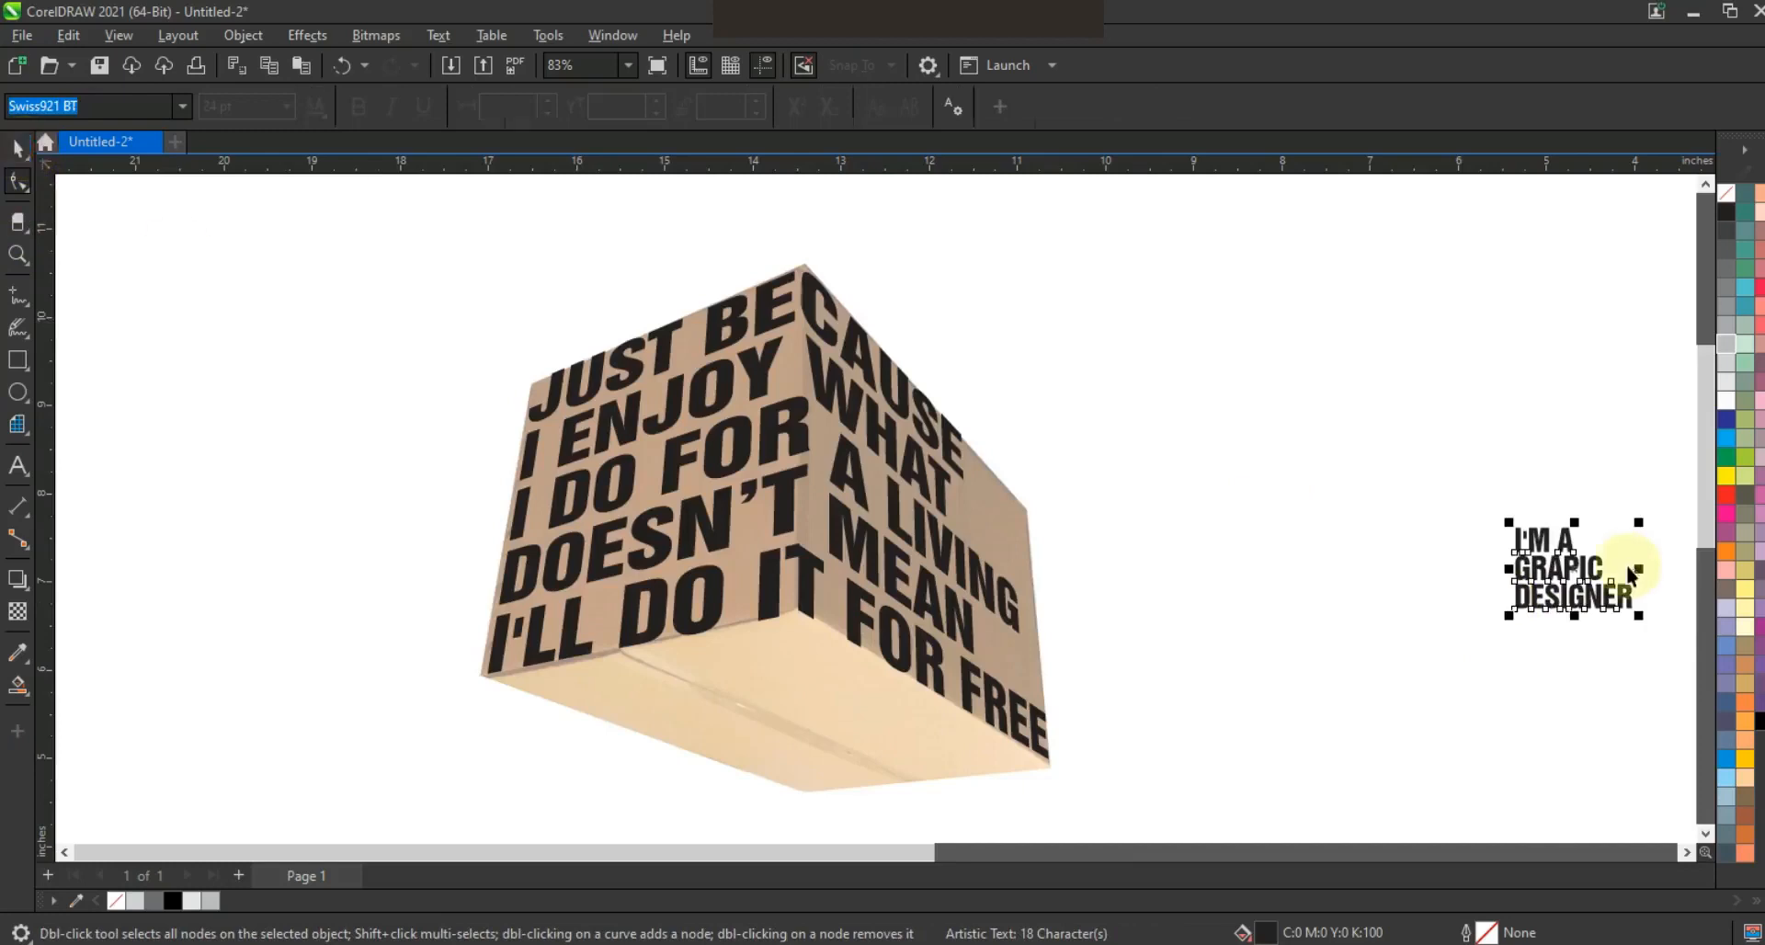
# - Convert the "I'M A GRAPIC DESIGNER" text to curves and move it onto the box's underside
pyautogui.press('space')
pyautogui.hotkey('ctrl', 'q')
pyautogui.moveTo(1628, 570); pyautogui.dragTo(777, 744)
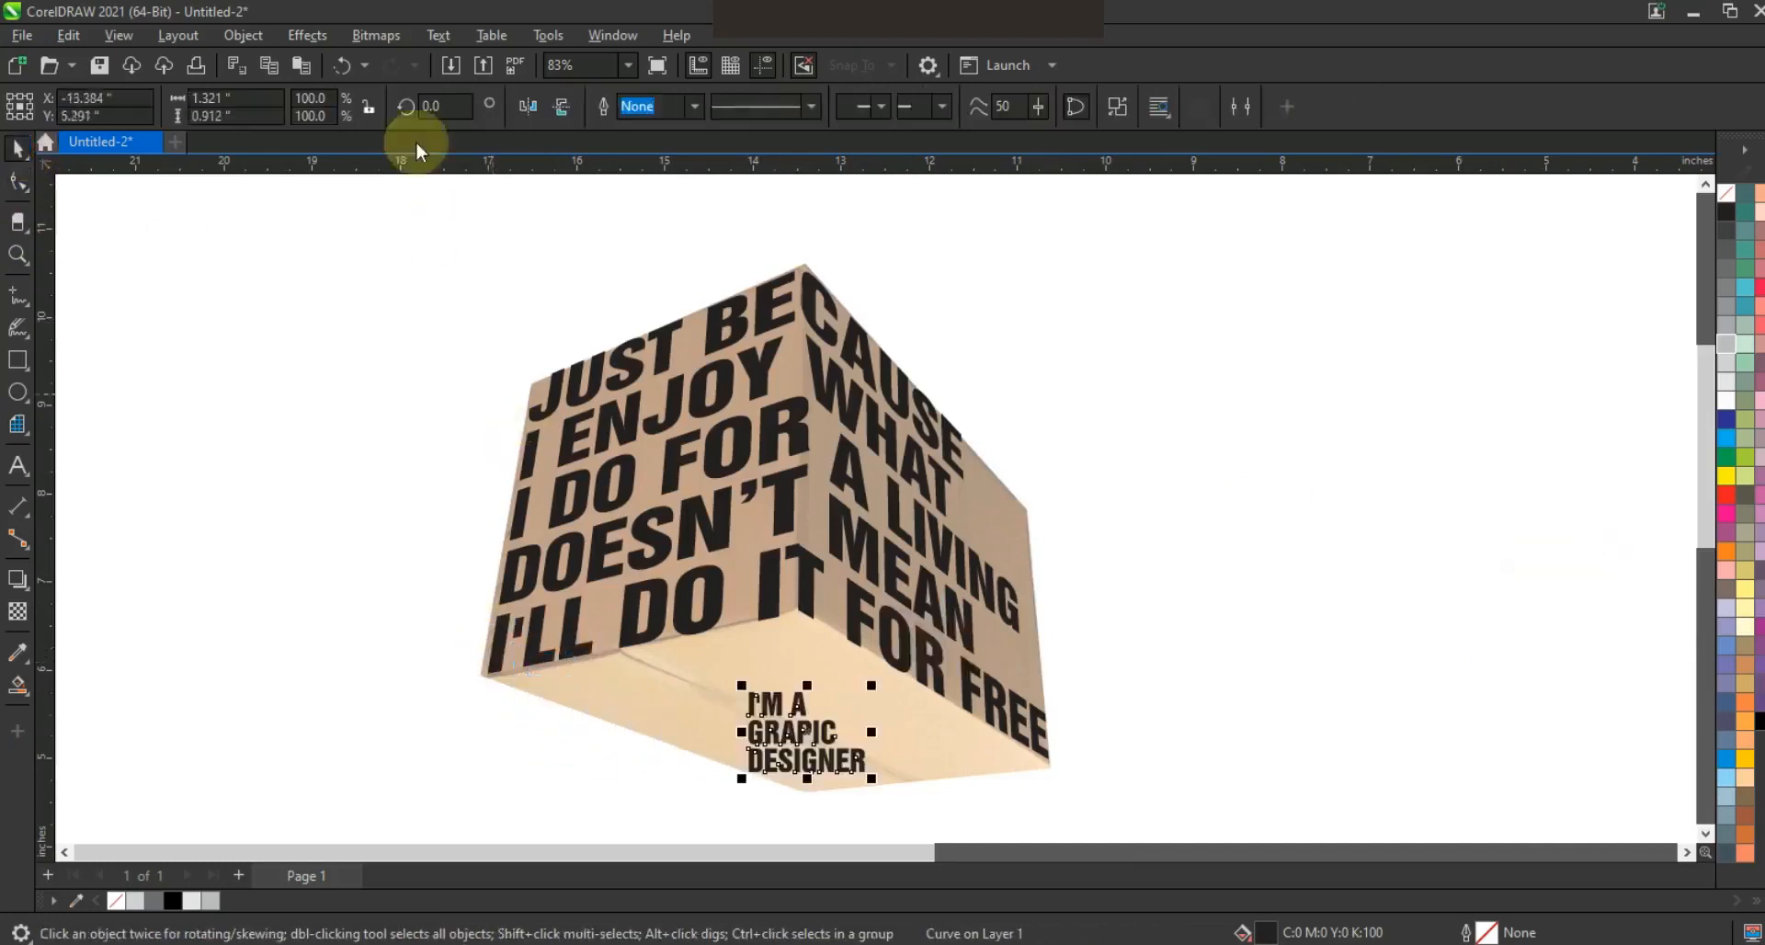
# - Add perspective to the "I'M A GRAPIC DESIGNER" curve and fit its four corners to the box's bottom face
pyautogui.click(244, 36)
pyautogui.moveTo(460, 573)
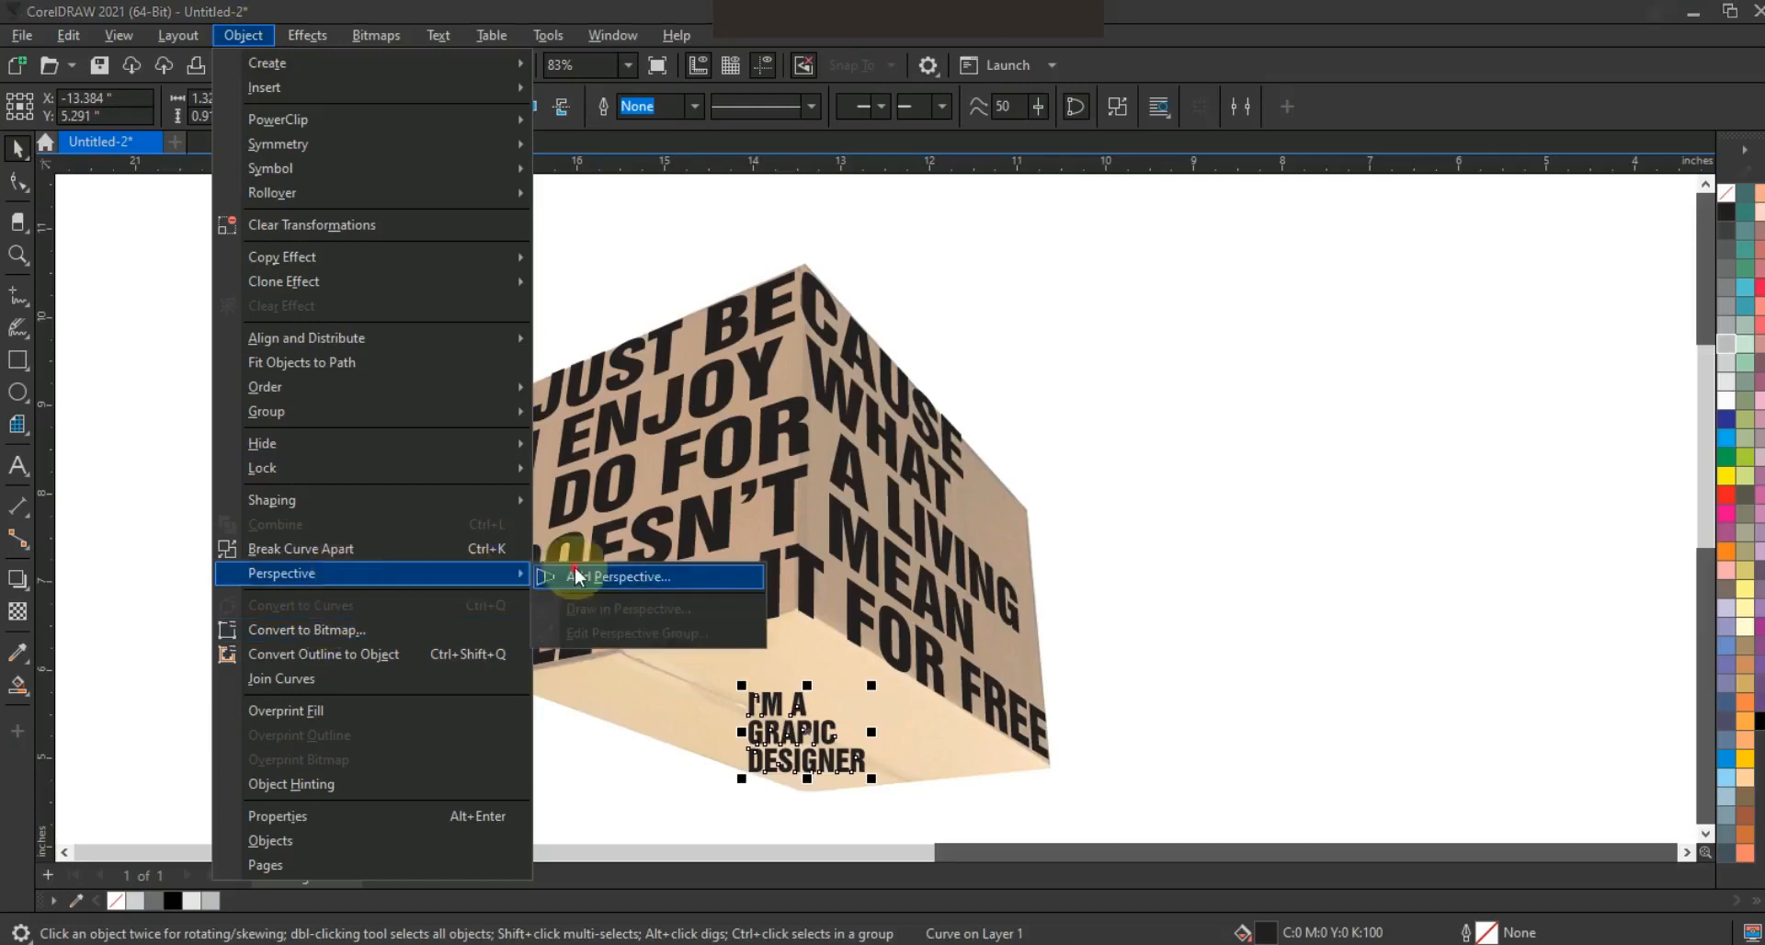
pyautogui.click(577, 576)
pyautogui.moveTo(503, 682); pyautogui.dragTo(548, 714)
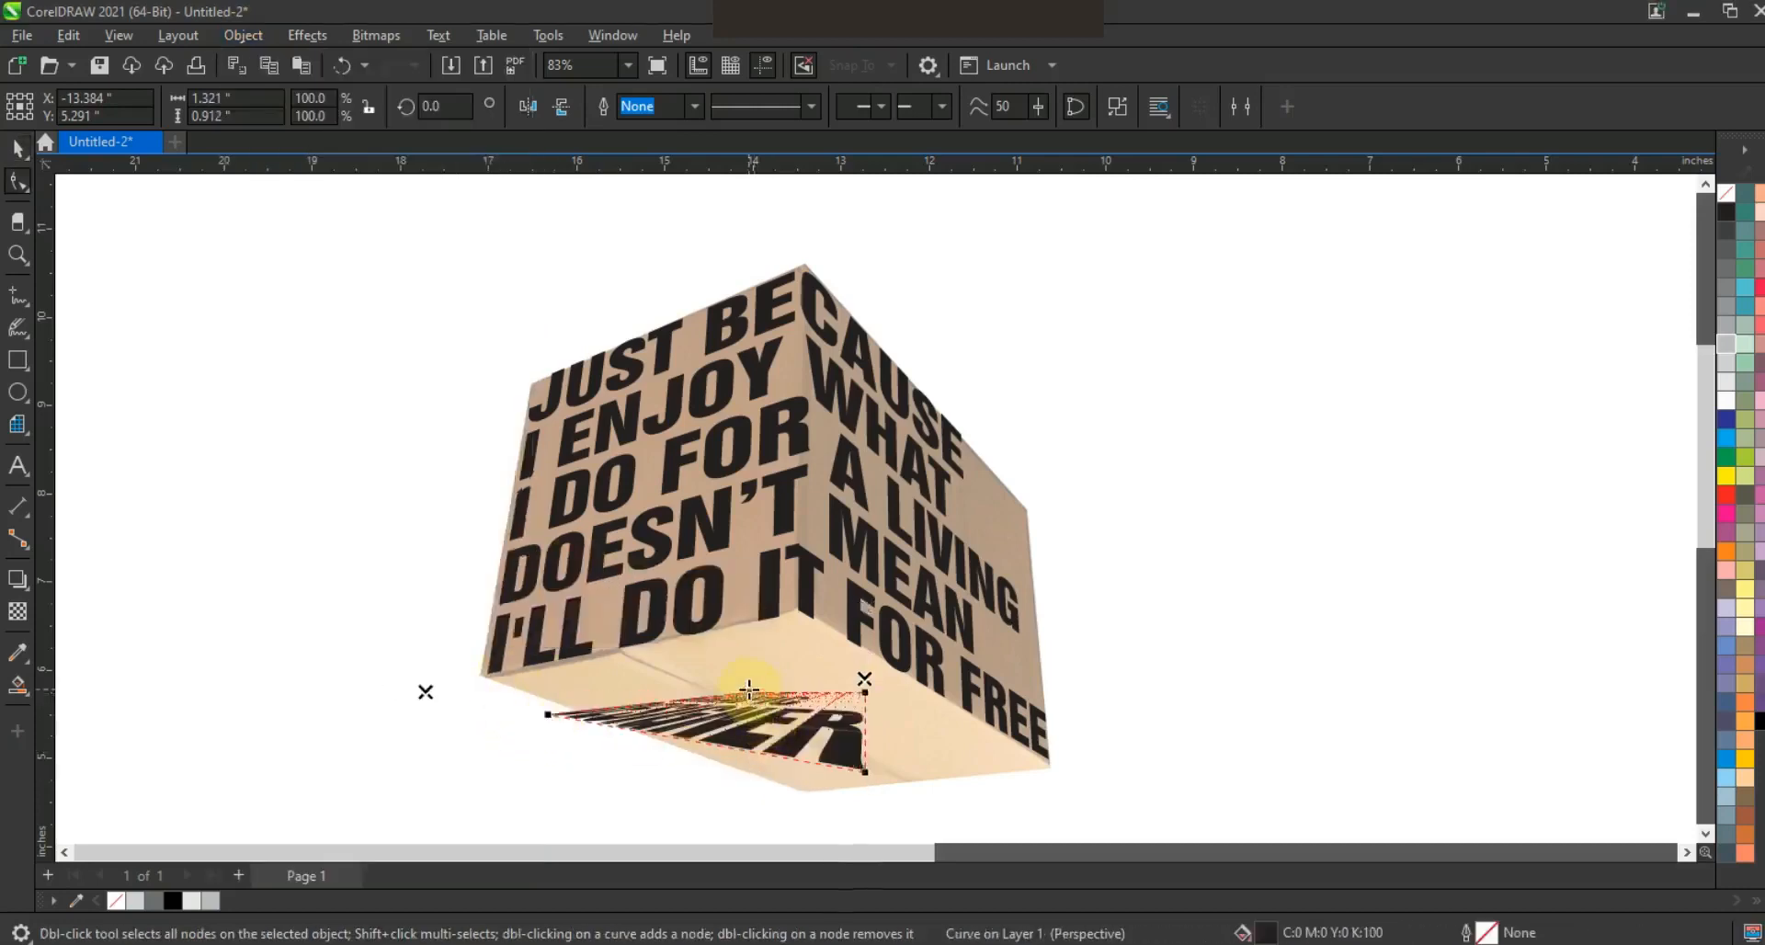
pyautogui.moveTo(796, 627); pyautogui.dragTo(794, 616)
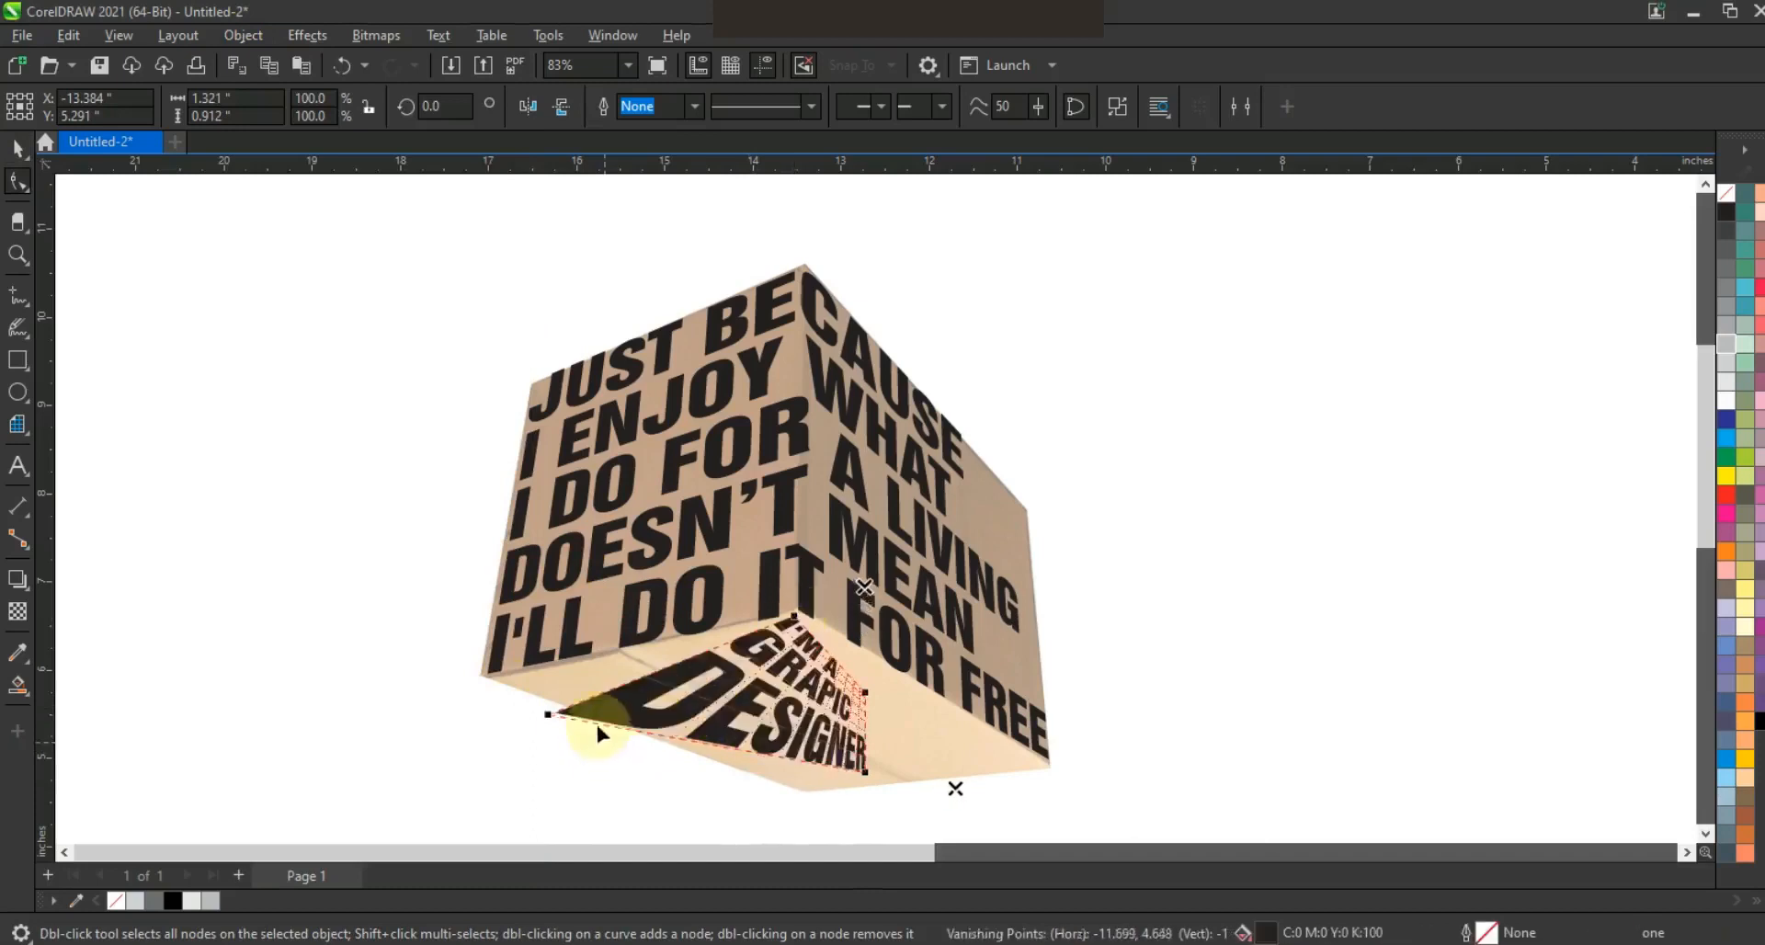
pyautogui.moveTo(865, 772); pyautogui.dragTo(815, 791)
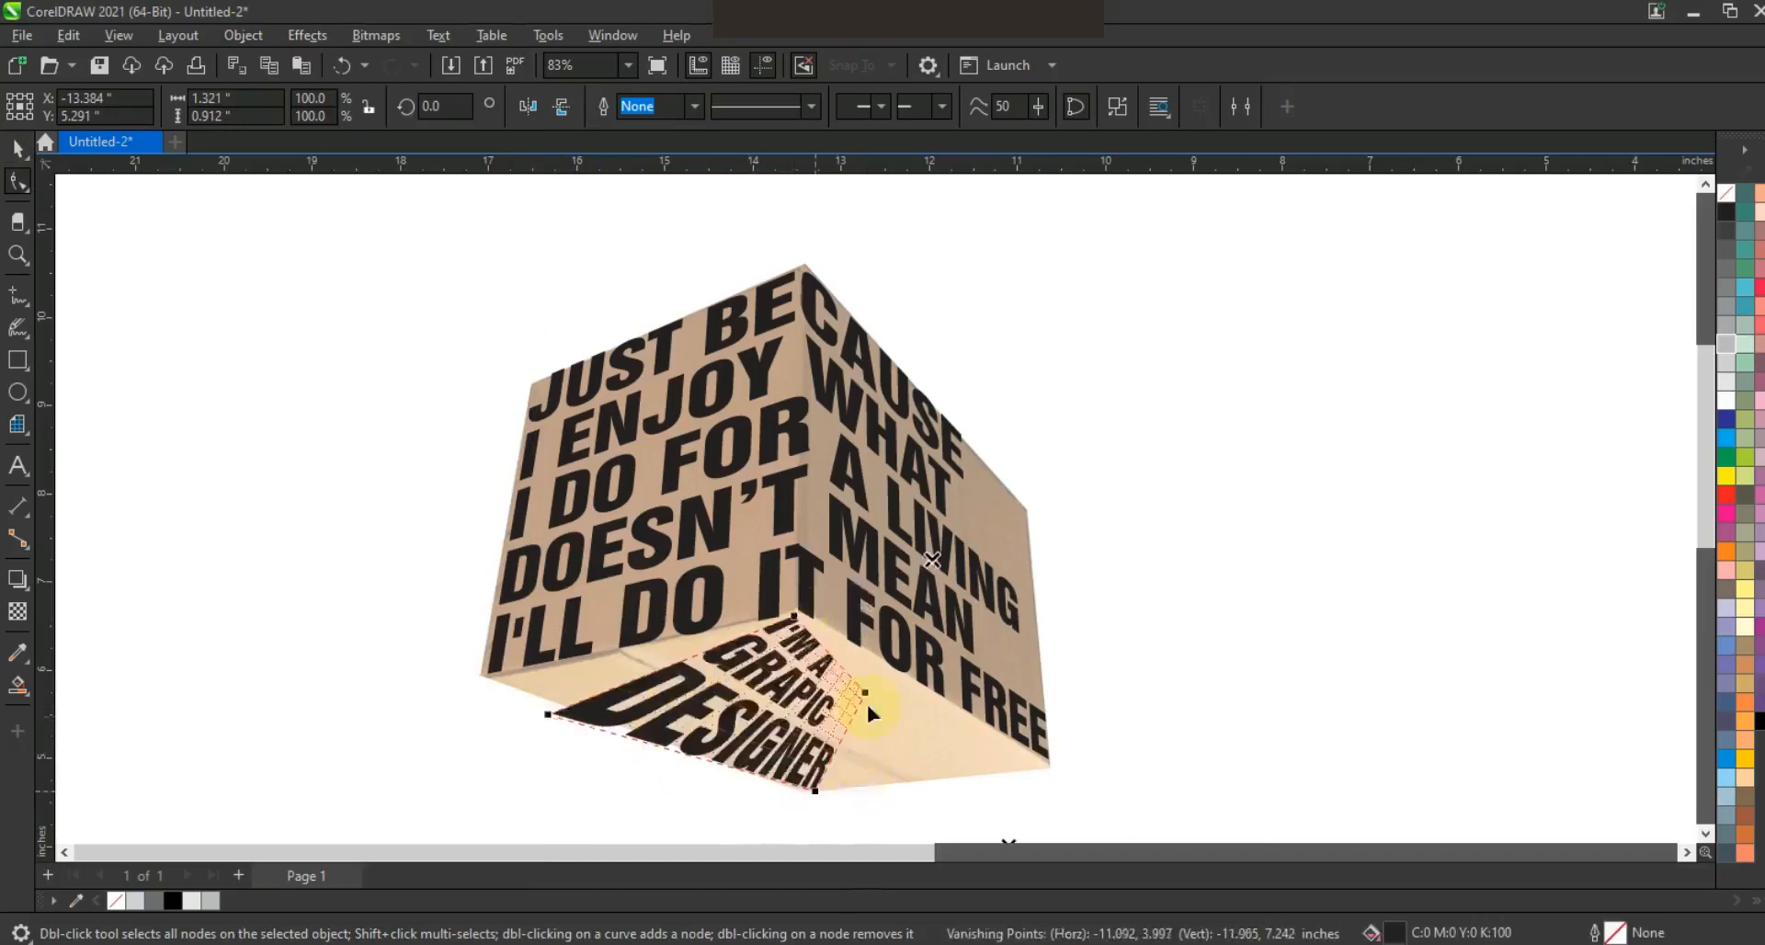
pyautogui.moveTo(865, 694); pyautogui.dragTo(1033, 760)
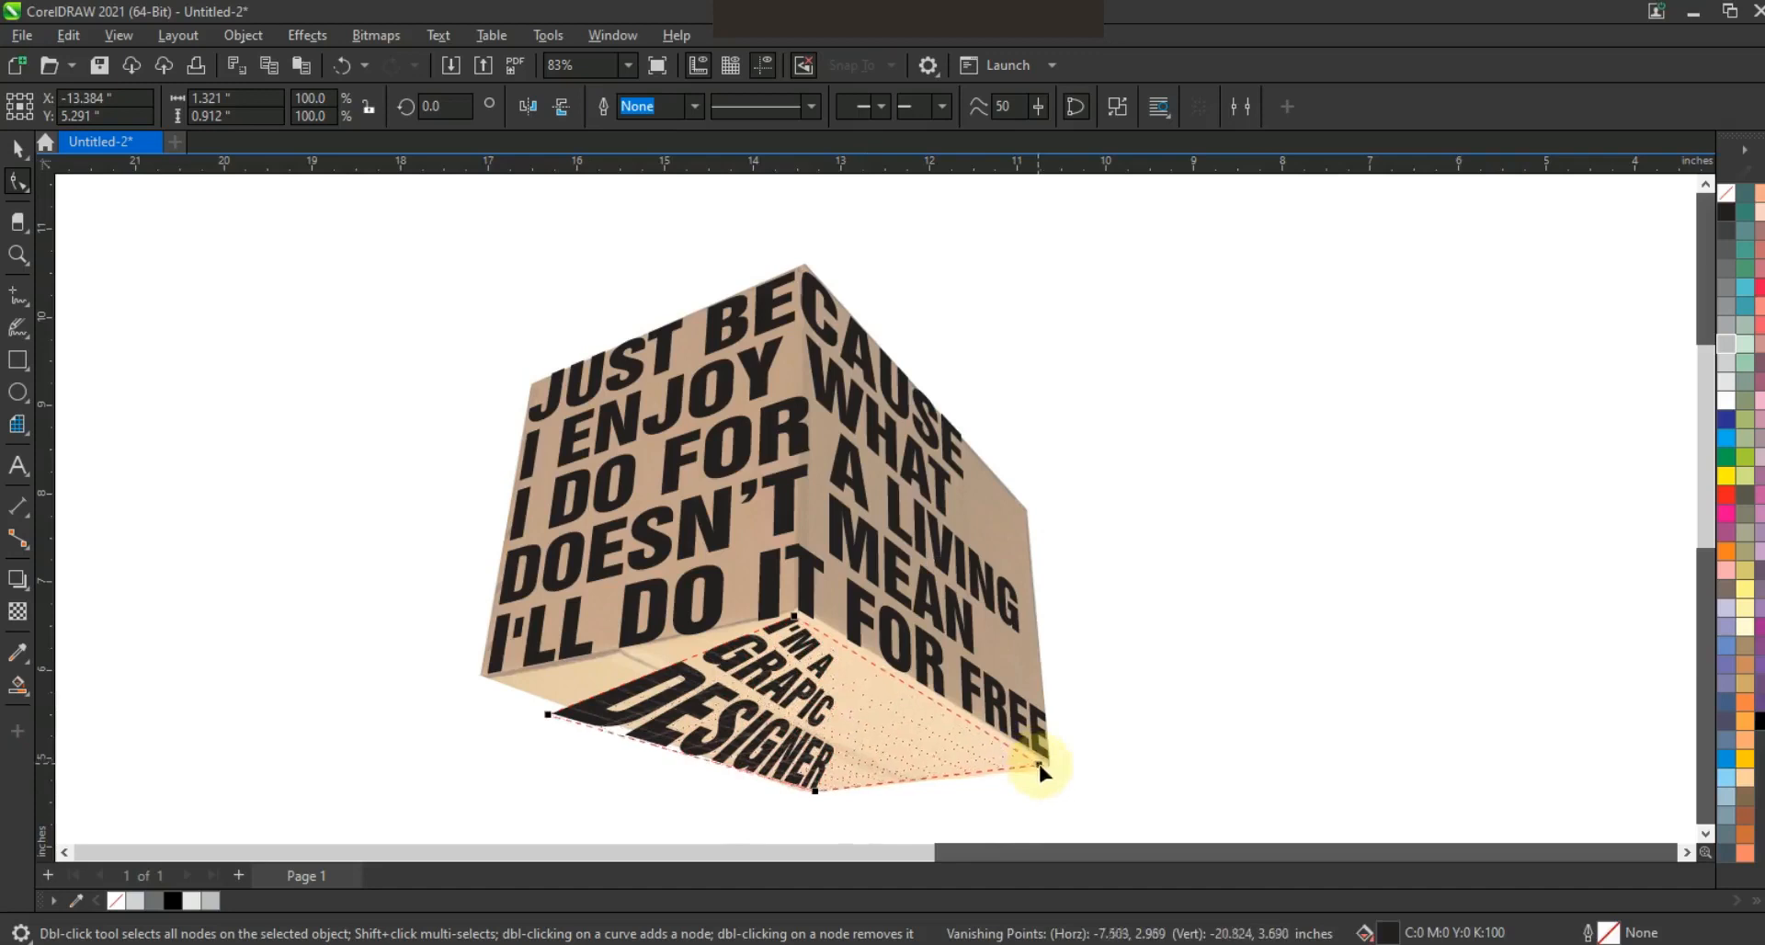
pyautogui.moveTo(548, 712); pyautogui.dragTo(503, 682)
pyautogui.moveTo(795, 615); pyautogui.dragTo(798, 619)
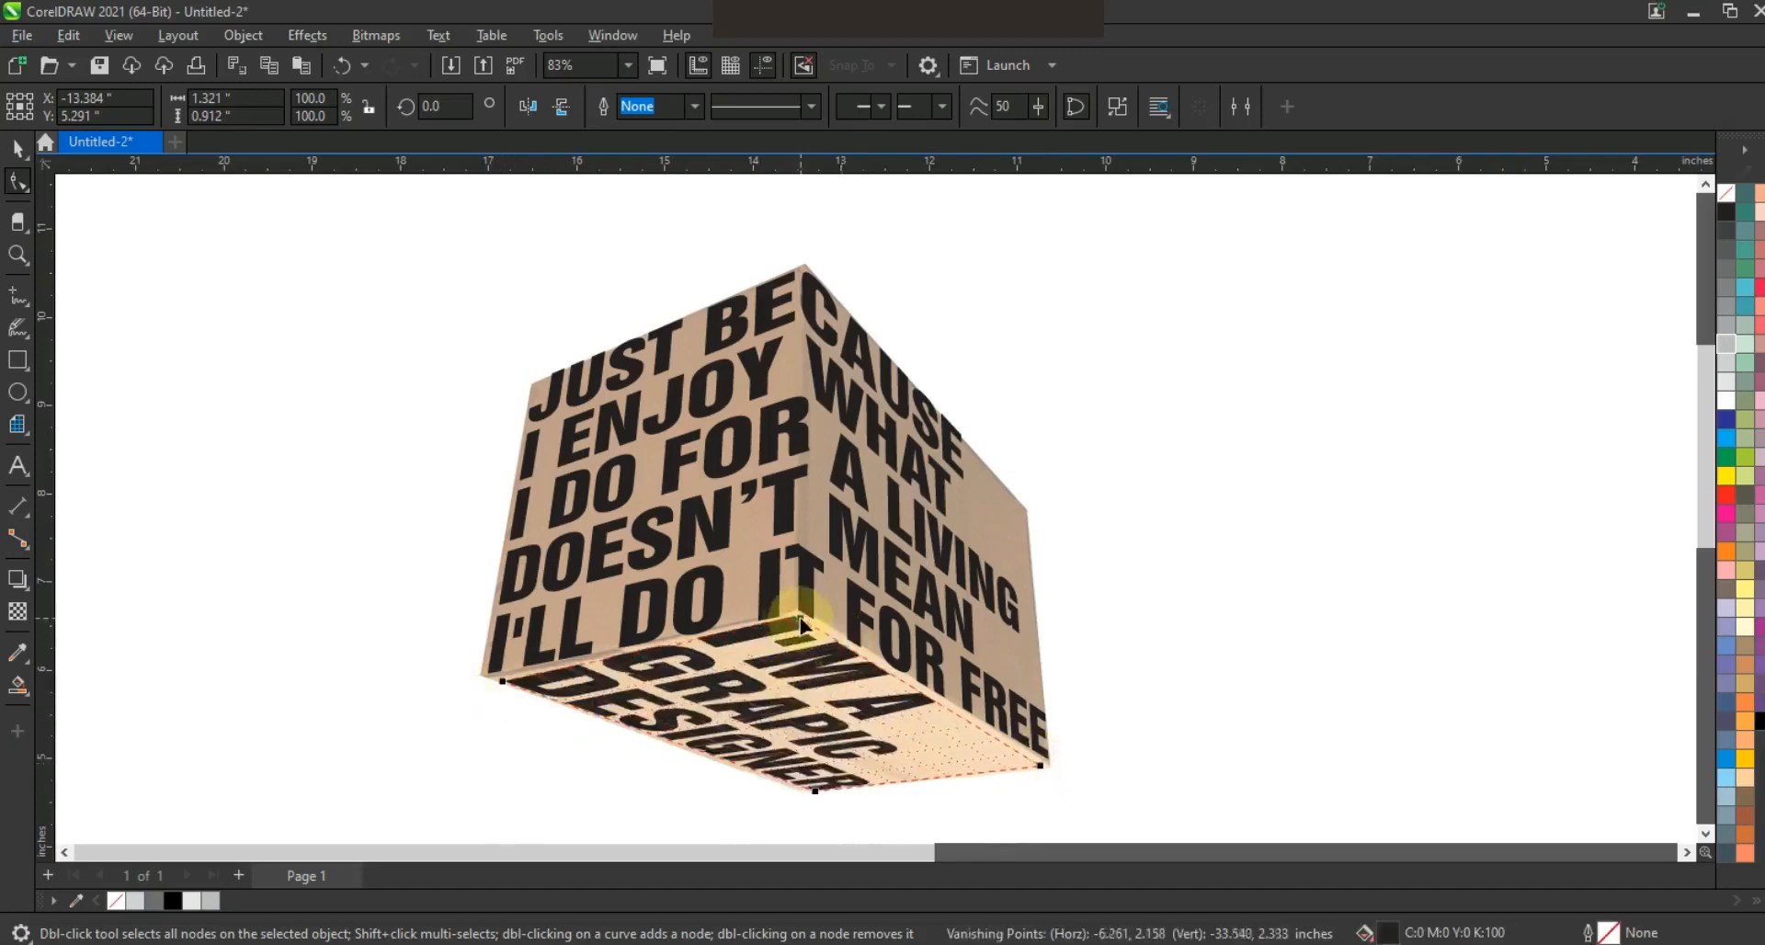
# - Move the box image away to the right so that the perspective lettering stands alone
pyautogui.click(18, 147)
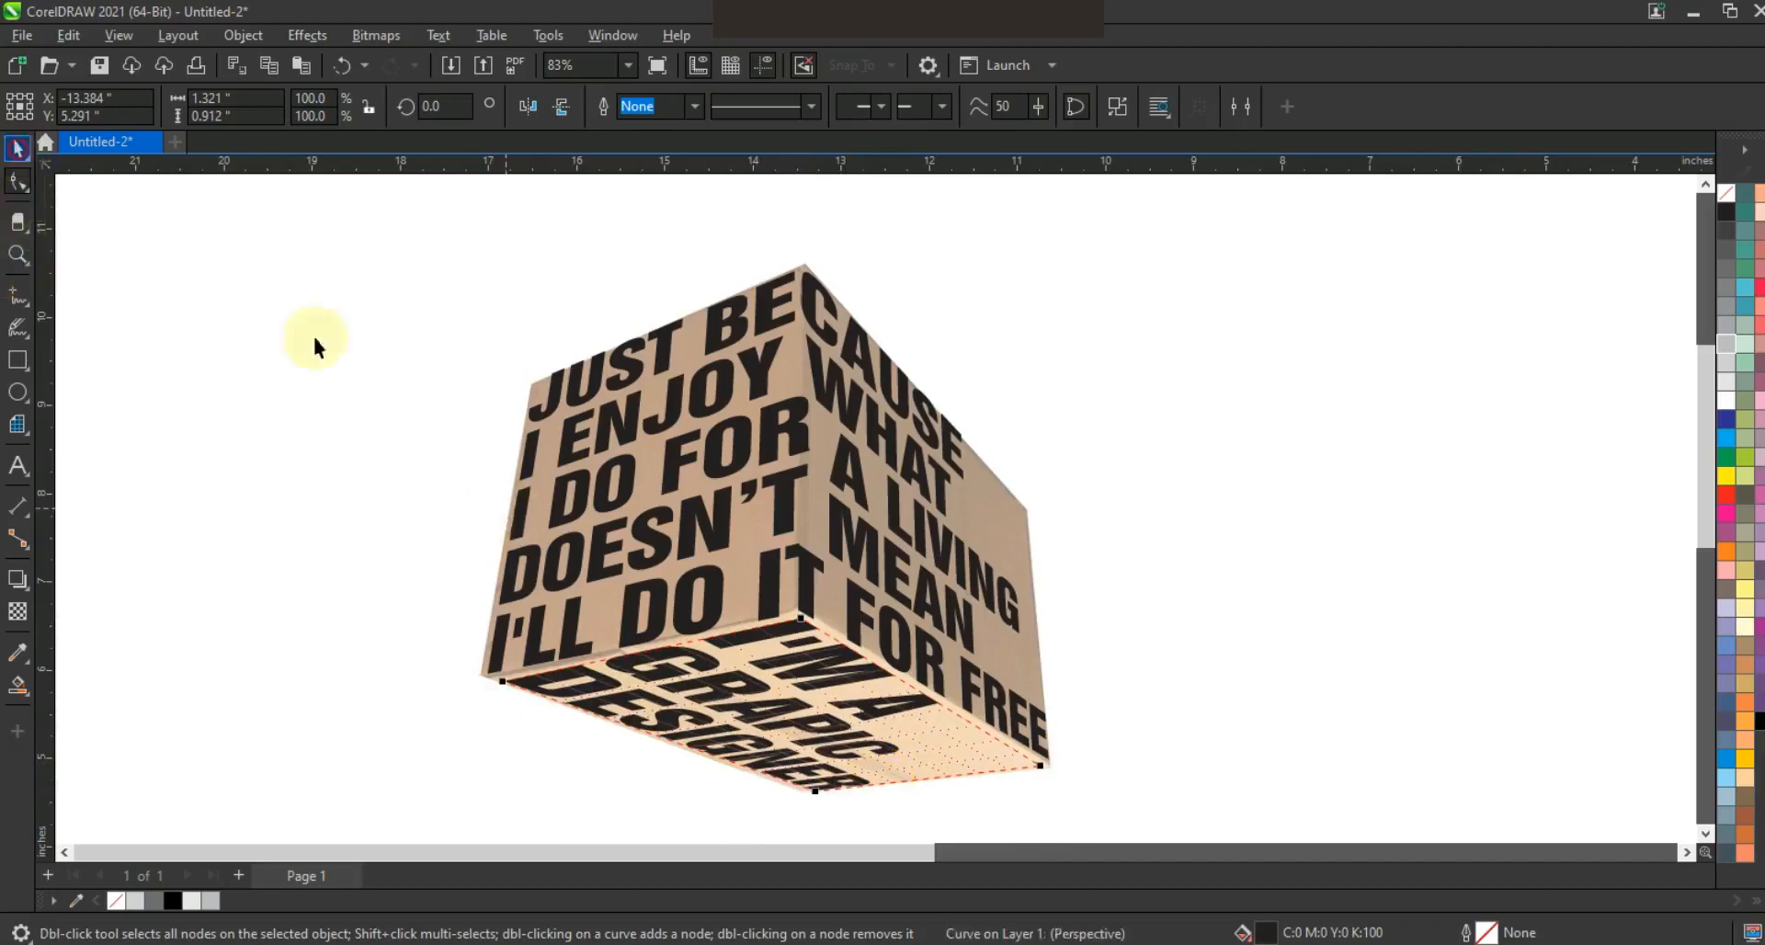
pyautogui.moveTo(986, 511); pyautogui.dragTo(1639, 511)
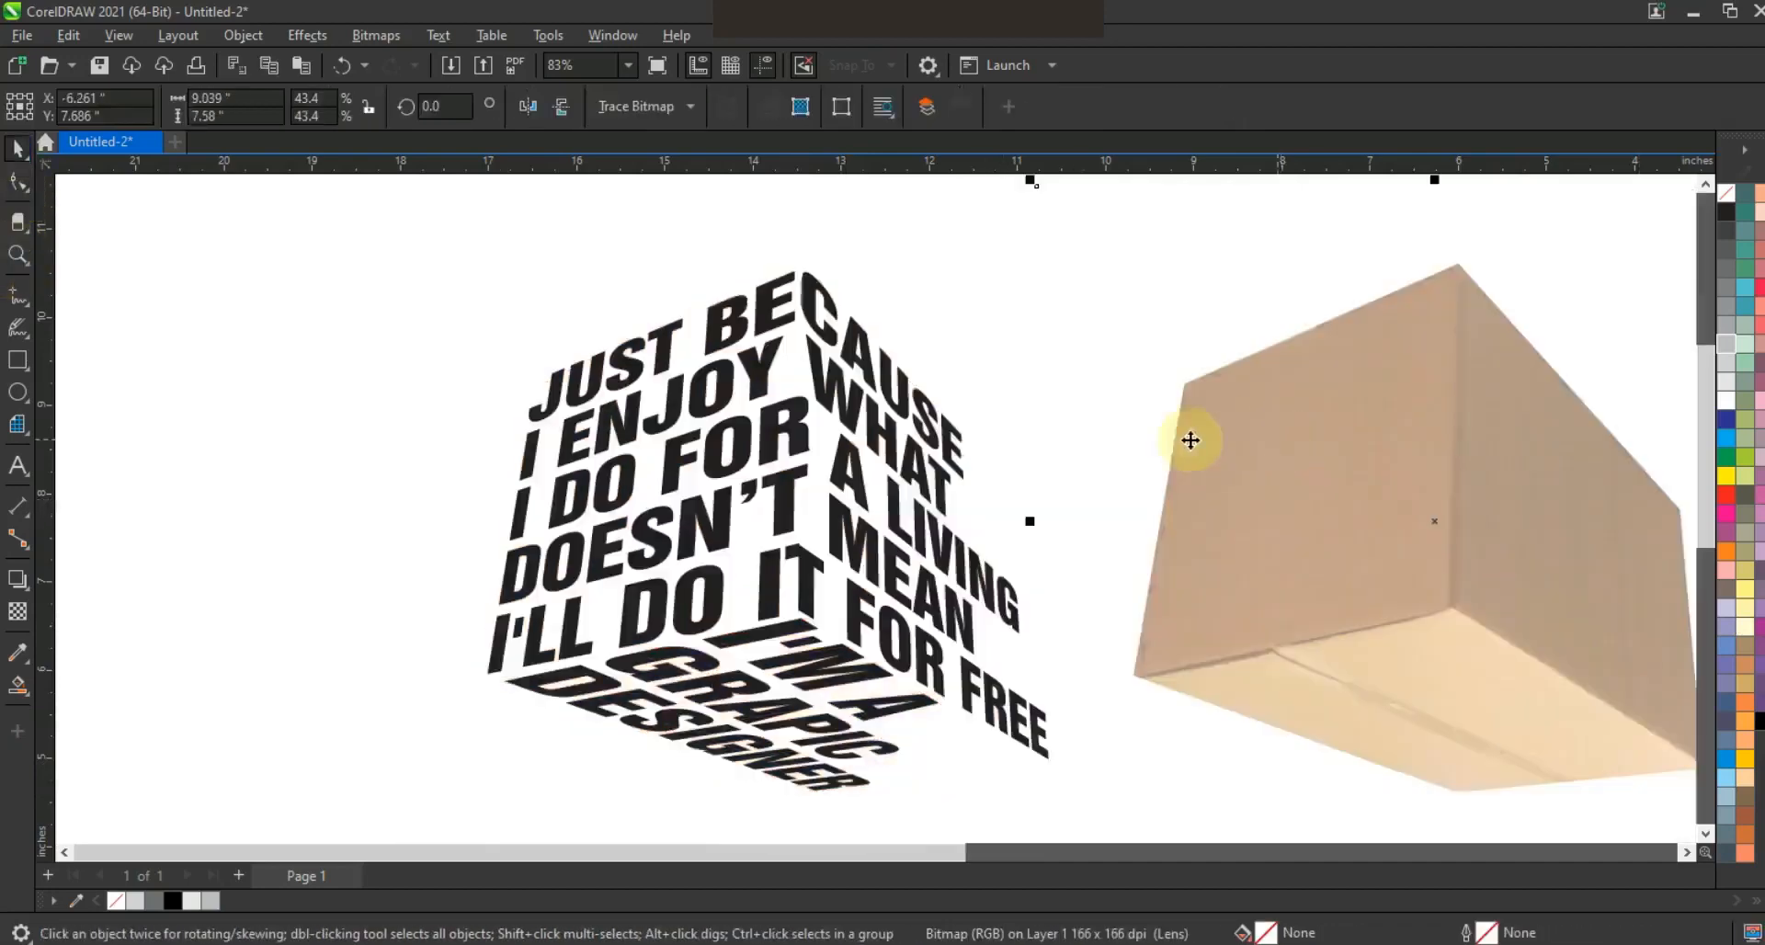
pyautogui.scroll(-1, 1191, 440)
pyautogui.moveTo(1251, 529); pyautogui.dragTo(1398, 531)
pyautogui.click(560, 408)
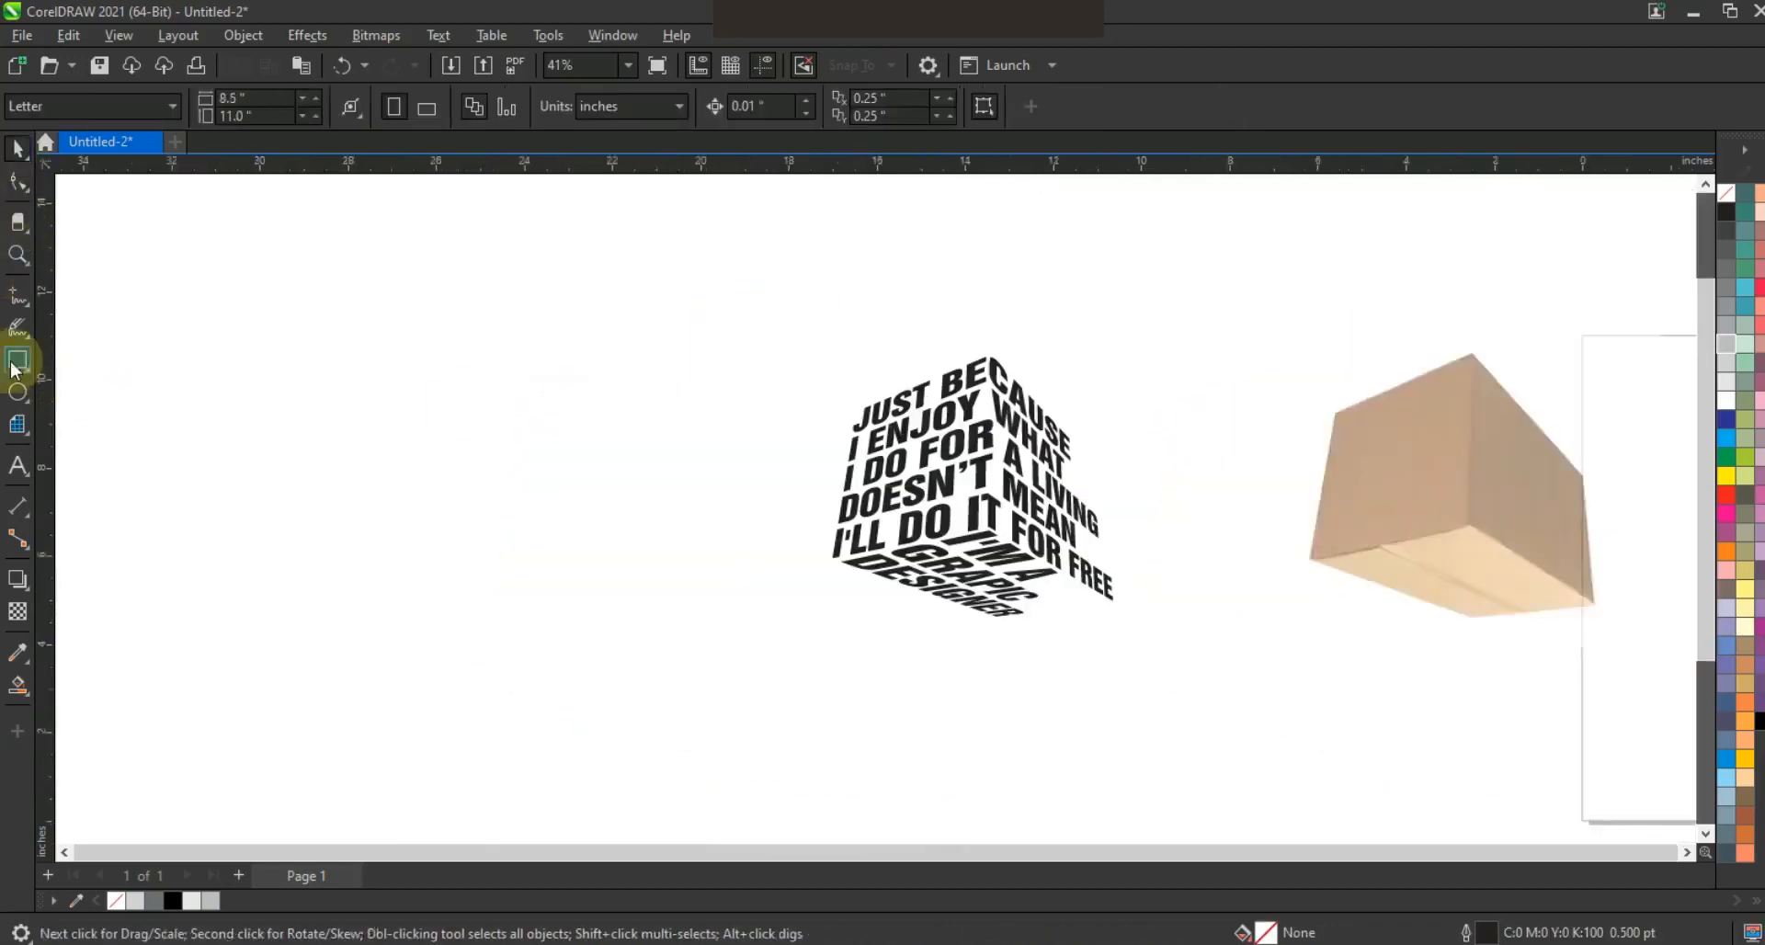
# - Draw a square about 8.5 inches wide around the lettering, fill it with black and send it behind the text
pyautogui.click(14, 363)
pyautogui.moveTo(773, 317); pyautogui.dragTo(1147, 690)
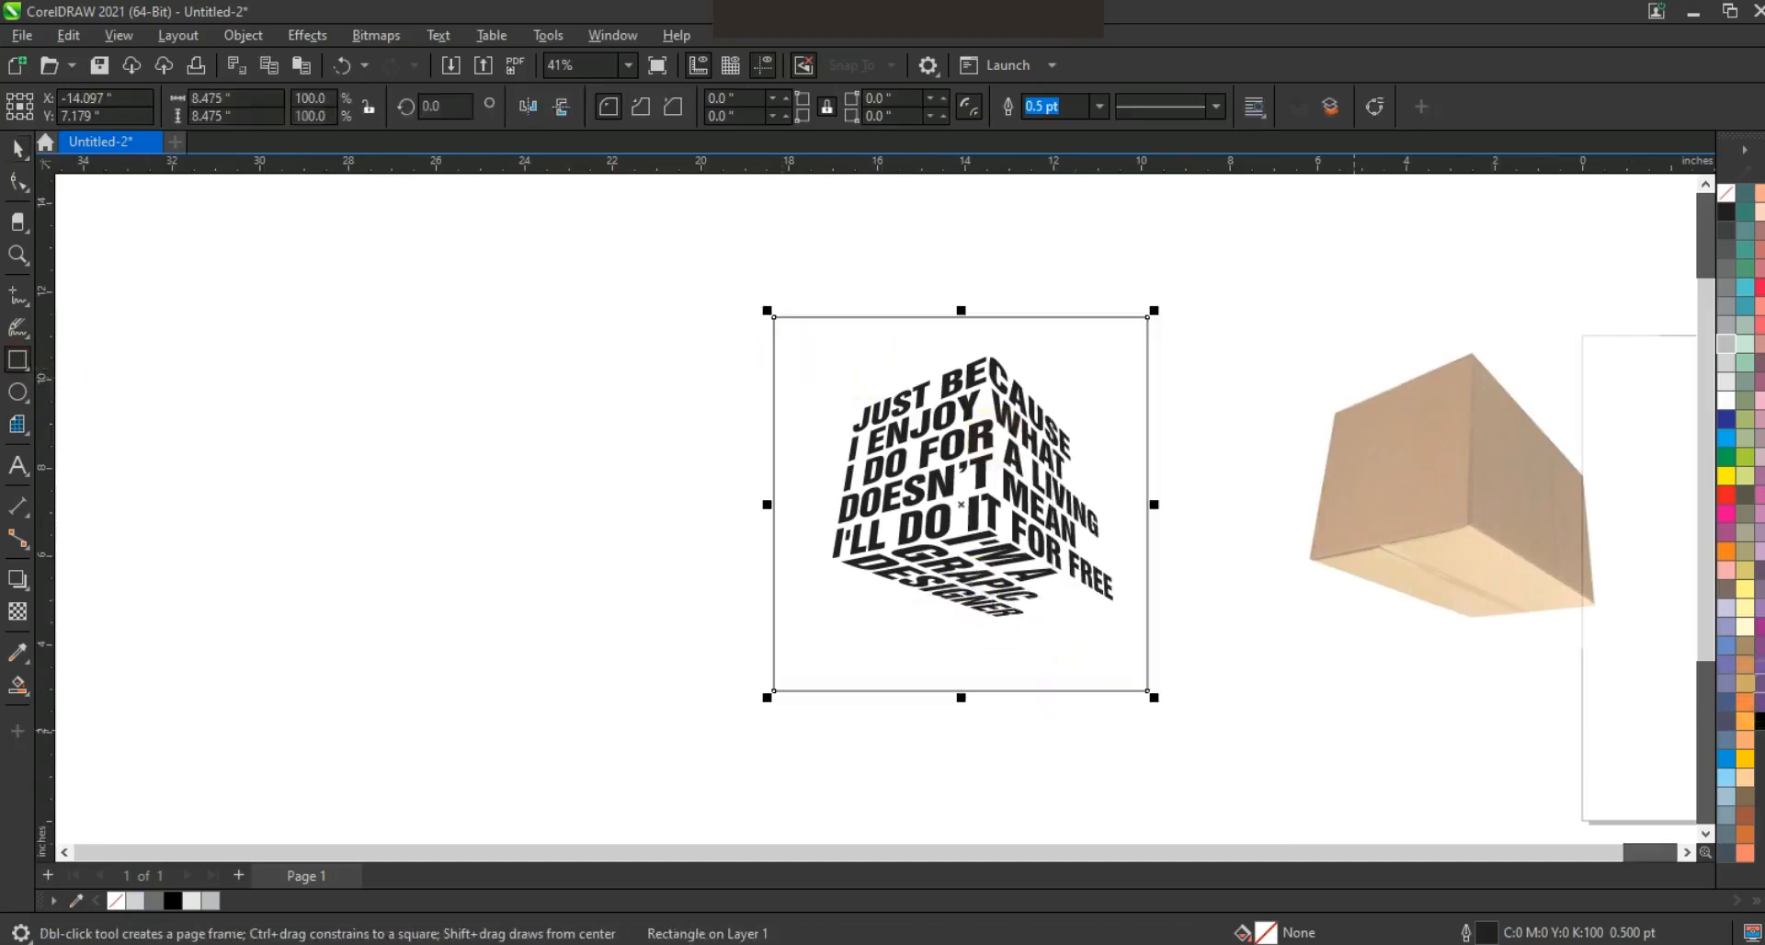
pyautogui.click(1759, 722)
pyautogui.hotkey('shift', 'pagedown')
# - Select all three pieces of lettering and fill them with 10% black
pyautogui.click(21, 153)
pyautogui.click(469, 367)
pyautogui.moveTo(481, 321); pyautogui.dragTo(1134, 642)
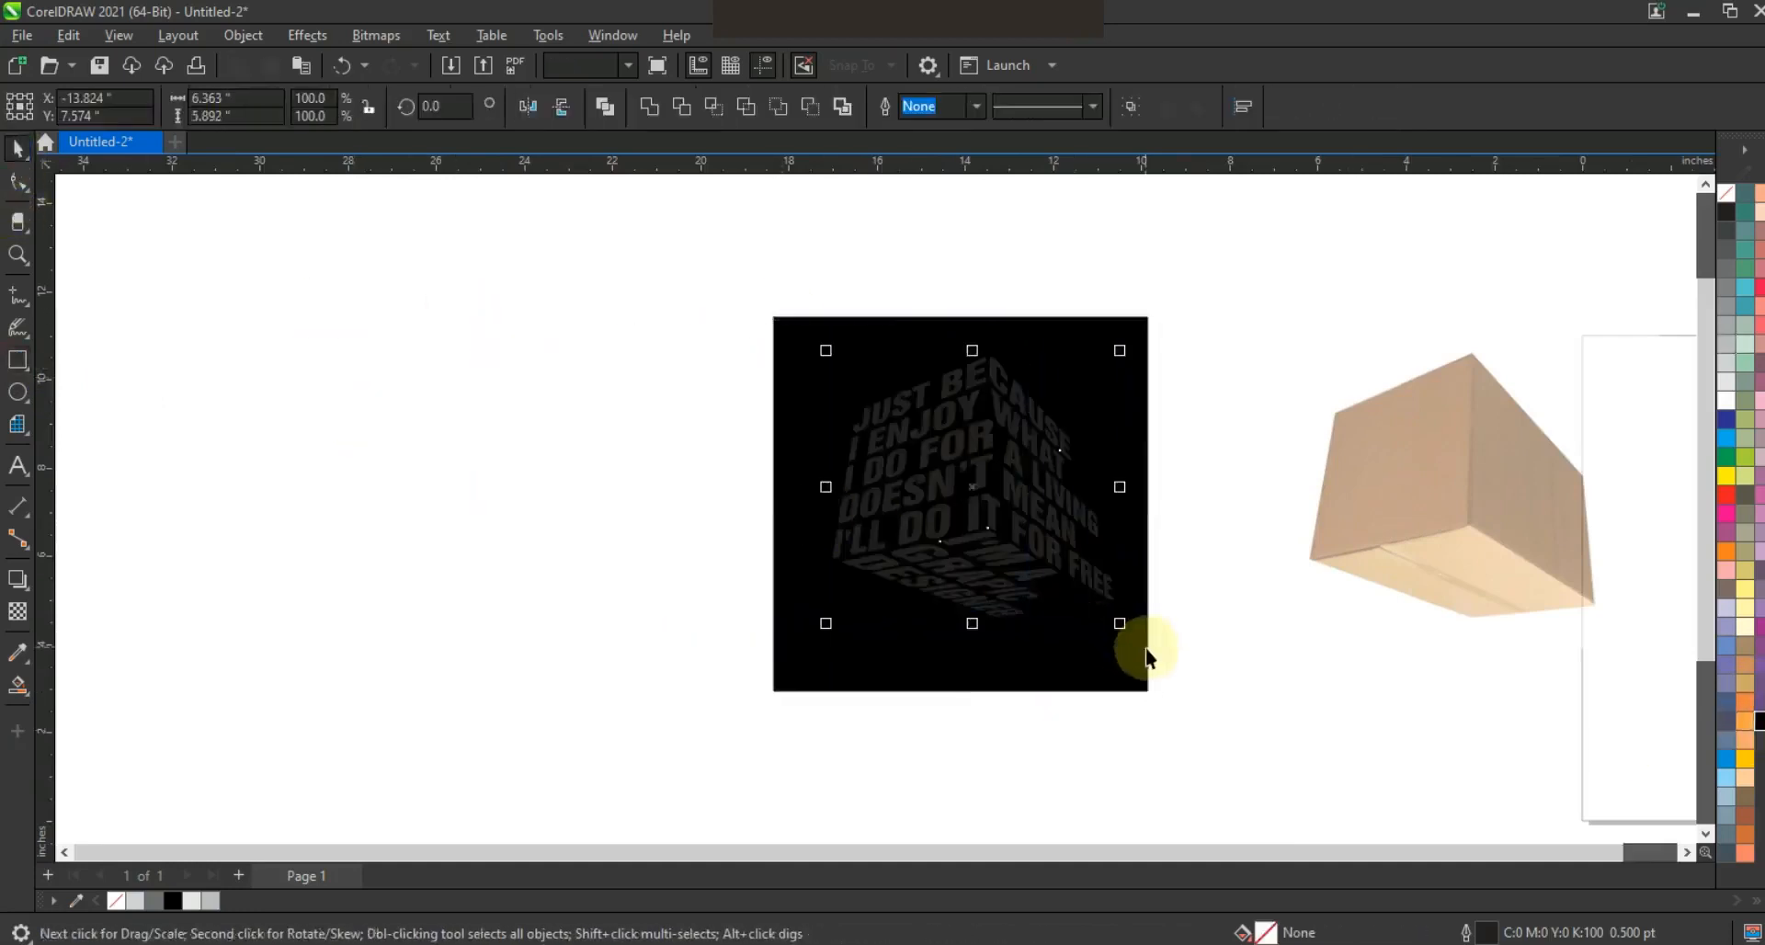
pyautogui.click(1726, 396)
# - Fill the "I'M A GRAPIC DESIGNER" lettering on the bottom face with a darker gray
pyautogui.click(1061, 470)
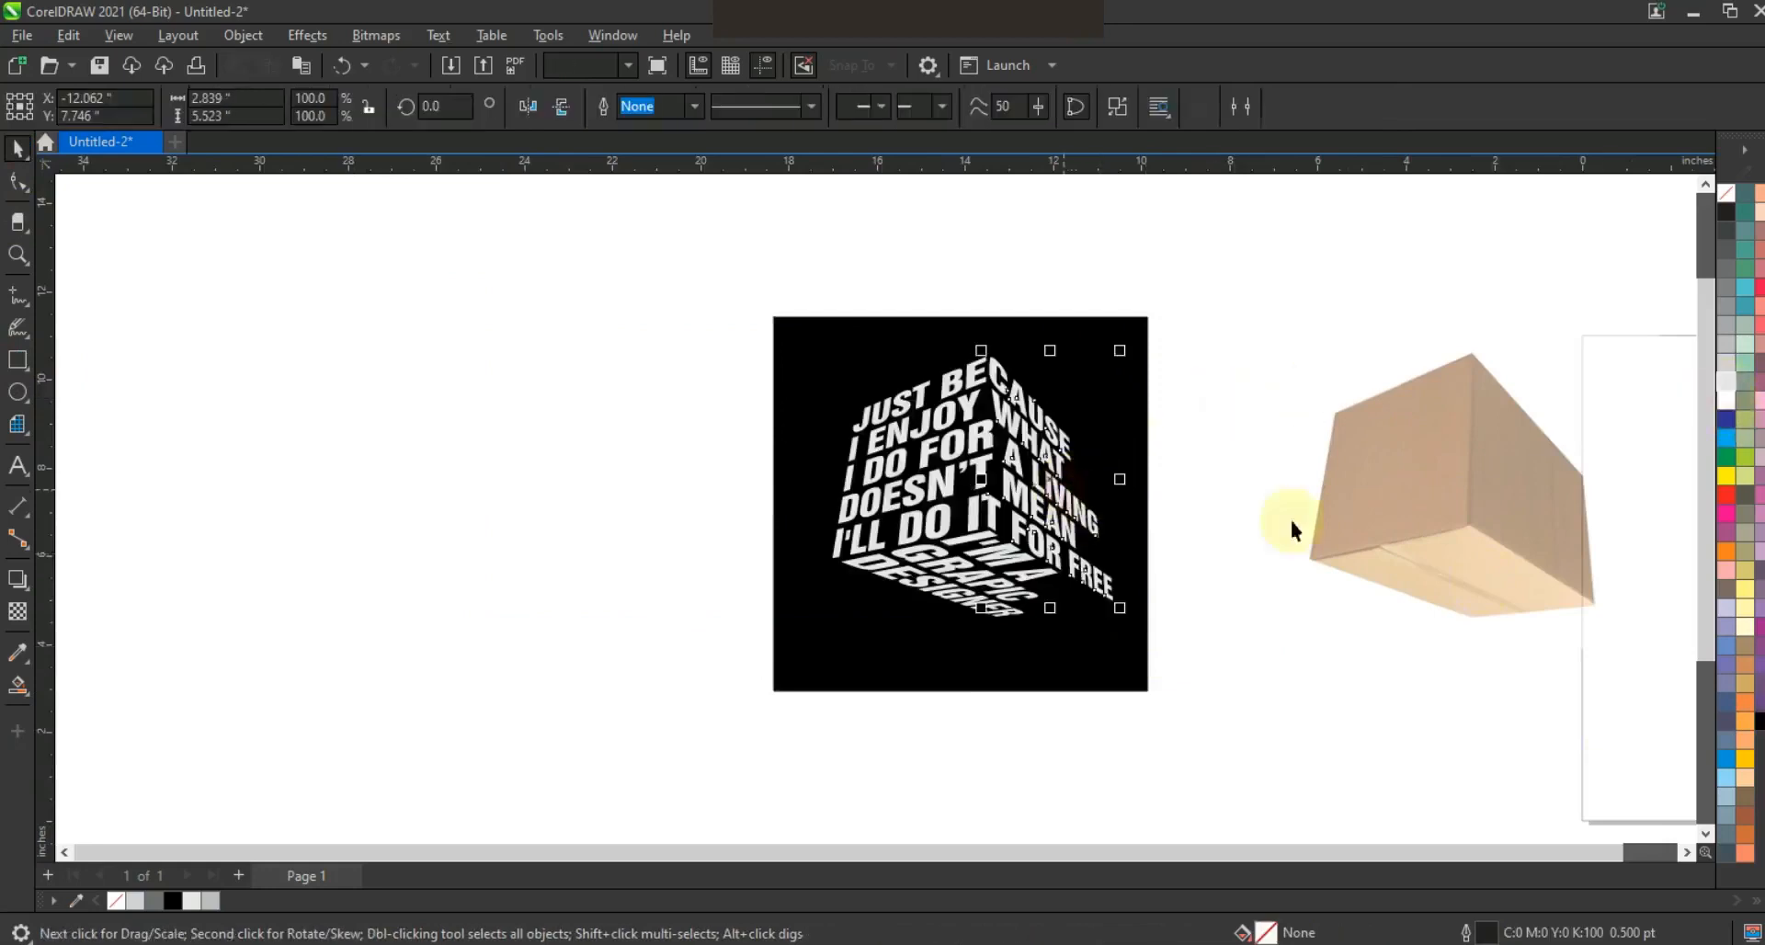
pyautogui.click(1039, 577)
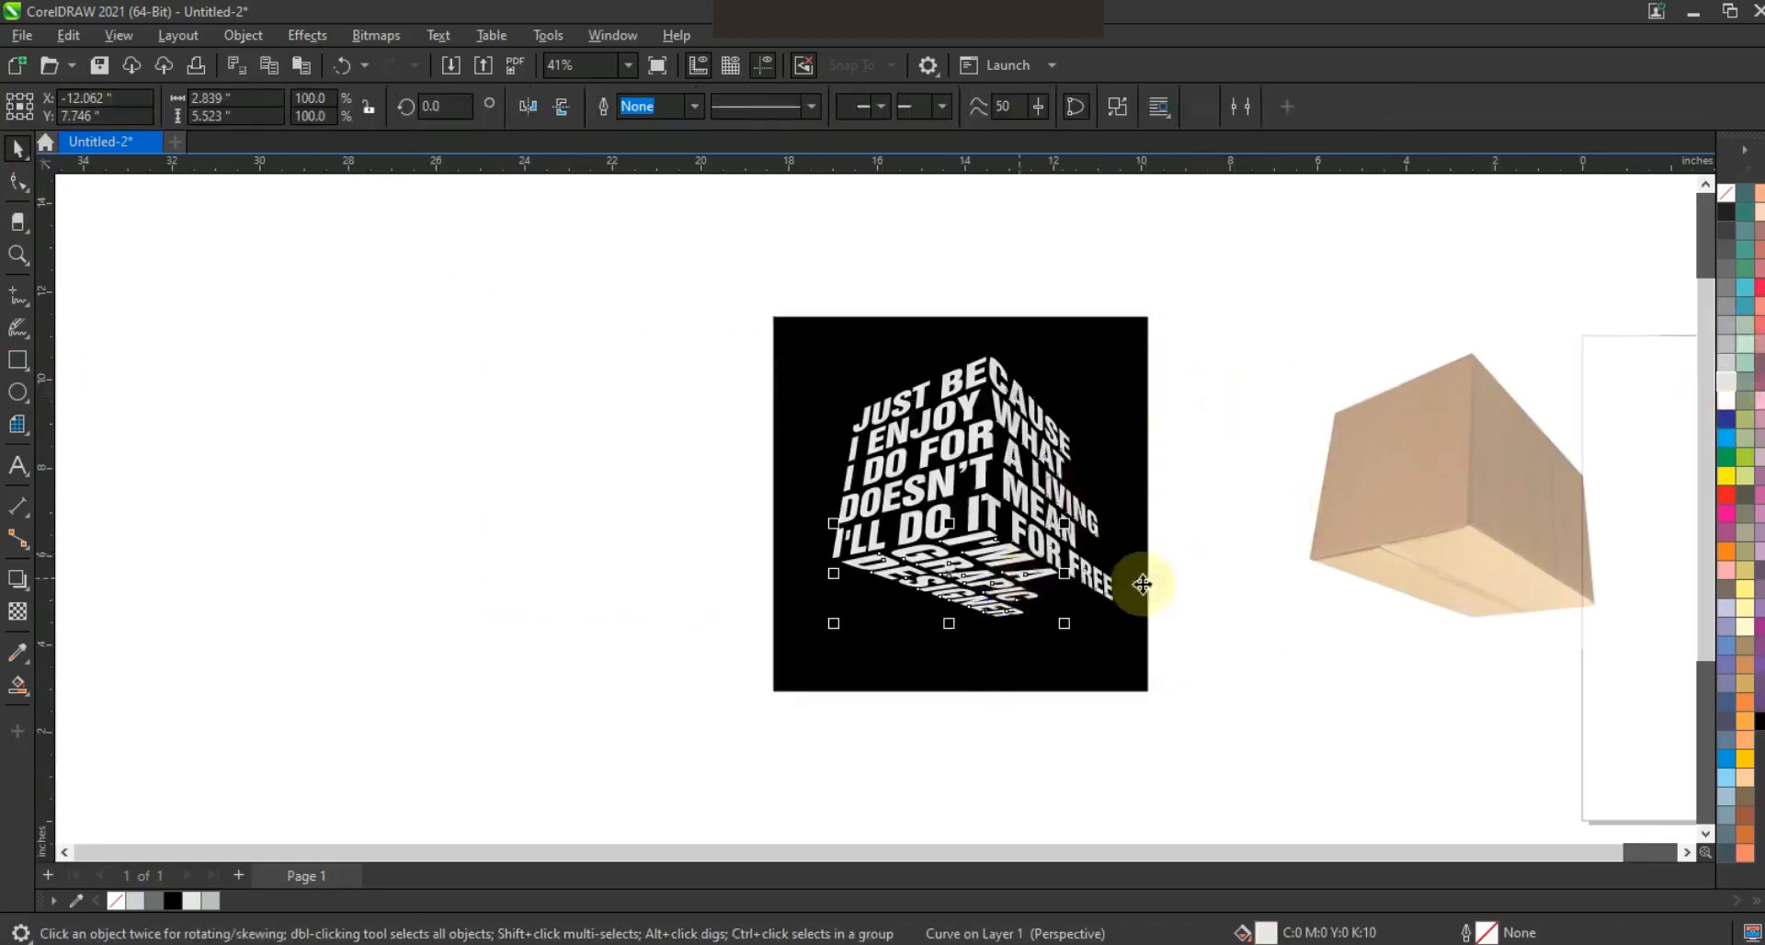
pyautogui.click(1727, 360)
# - Shift the black square slightly to the right to center it behind the lettering and preview the design full screen
pyautogui.click(1142, 347)
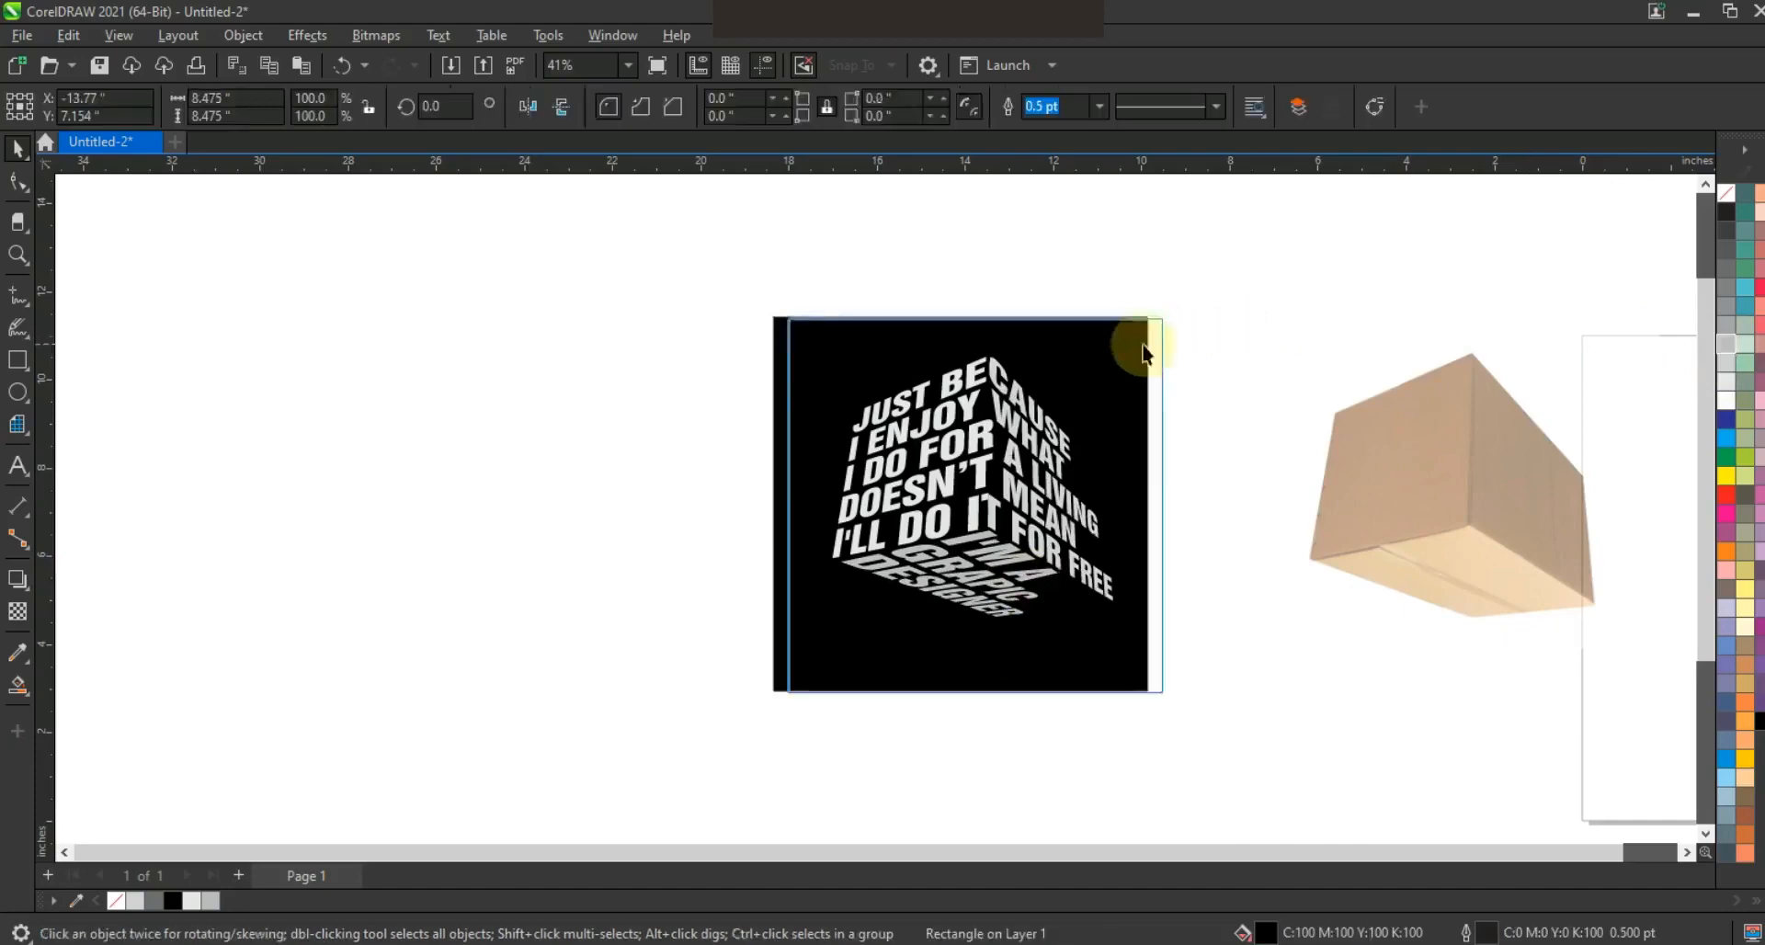
pyautogui.hotkey('shift', 'F2')
pyautogui.click(1327, 380)
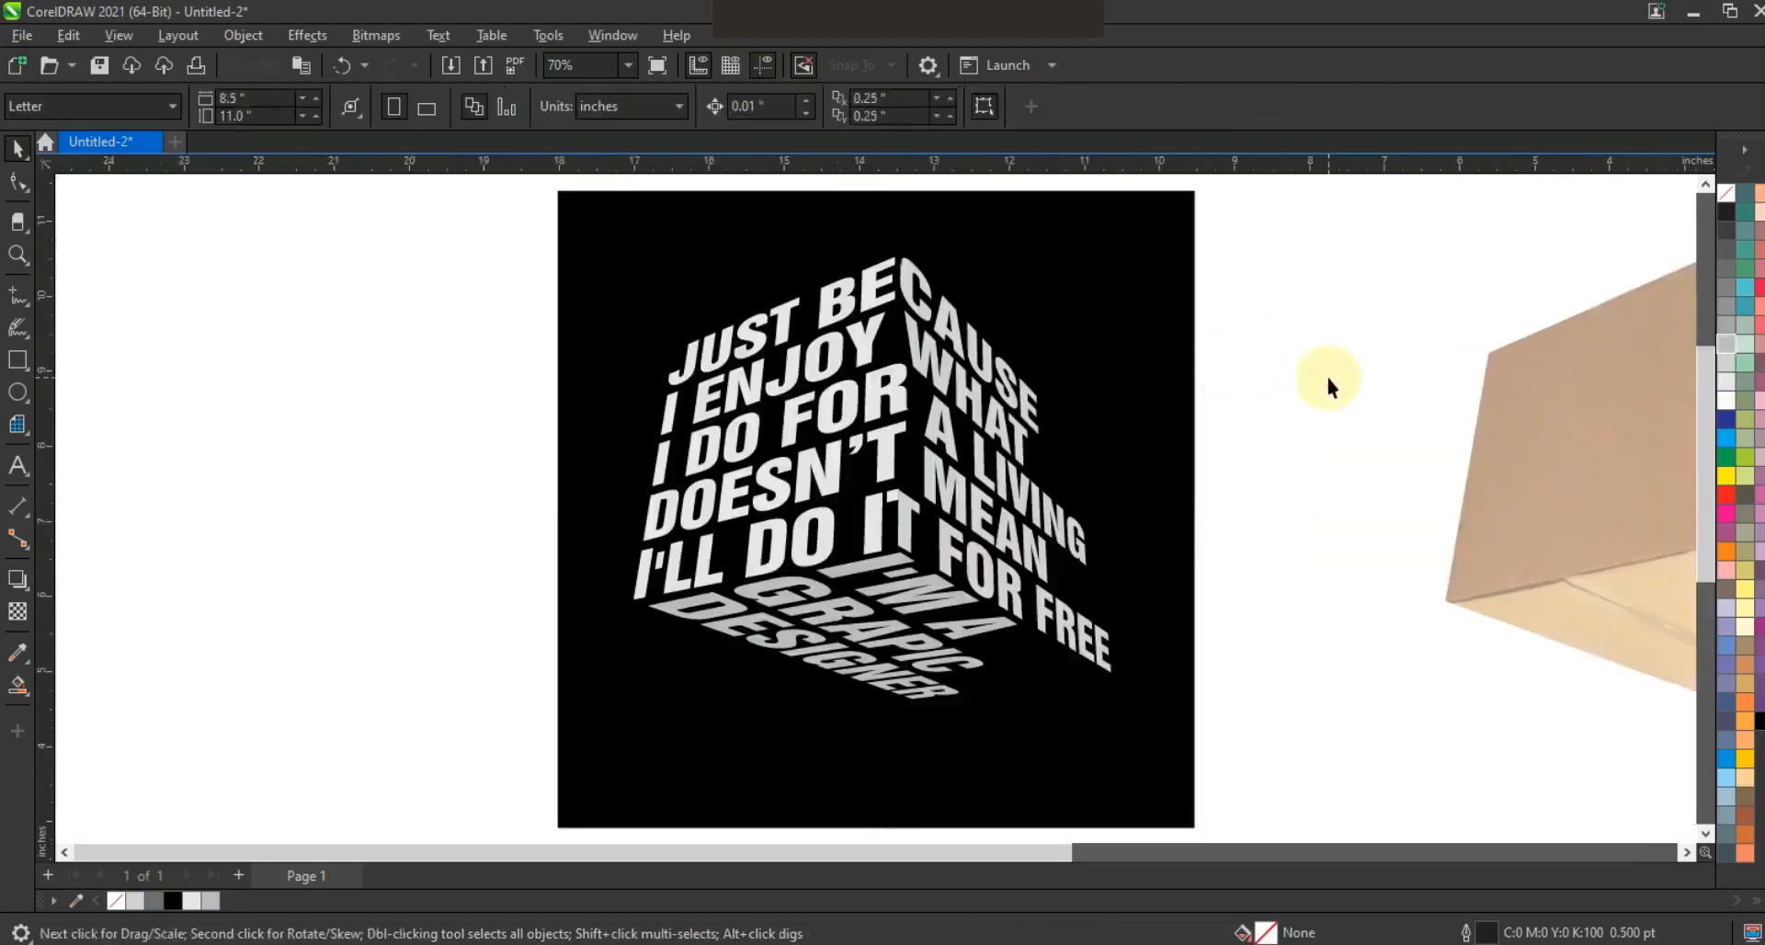
pyautogui.press('F9')
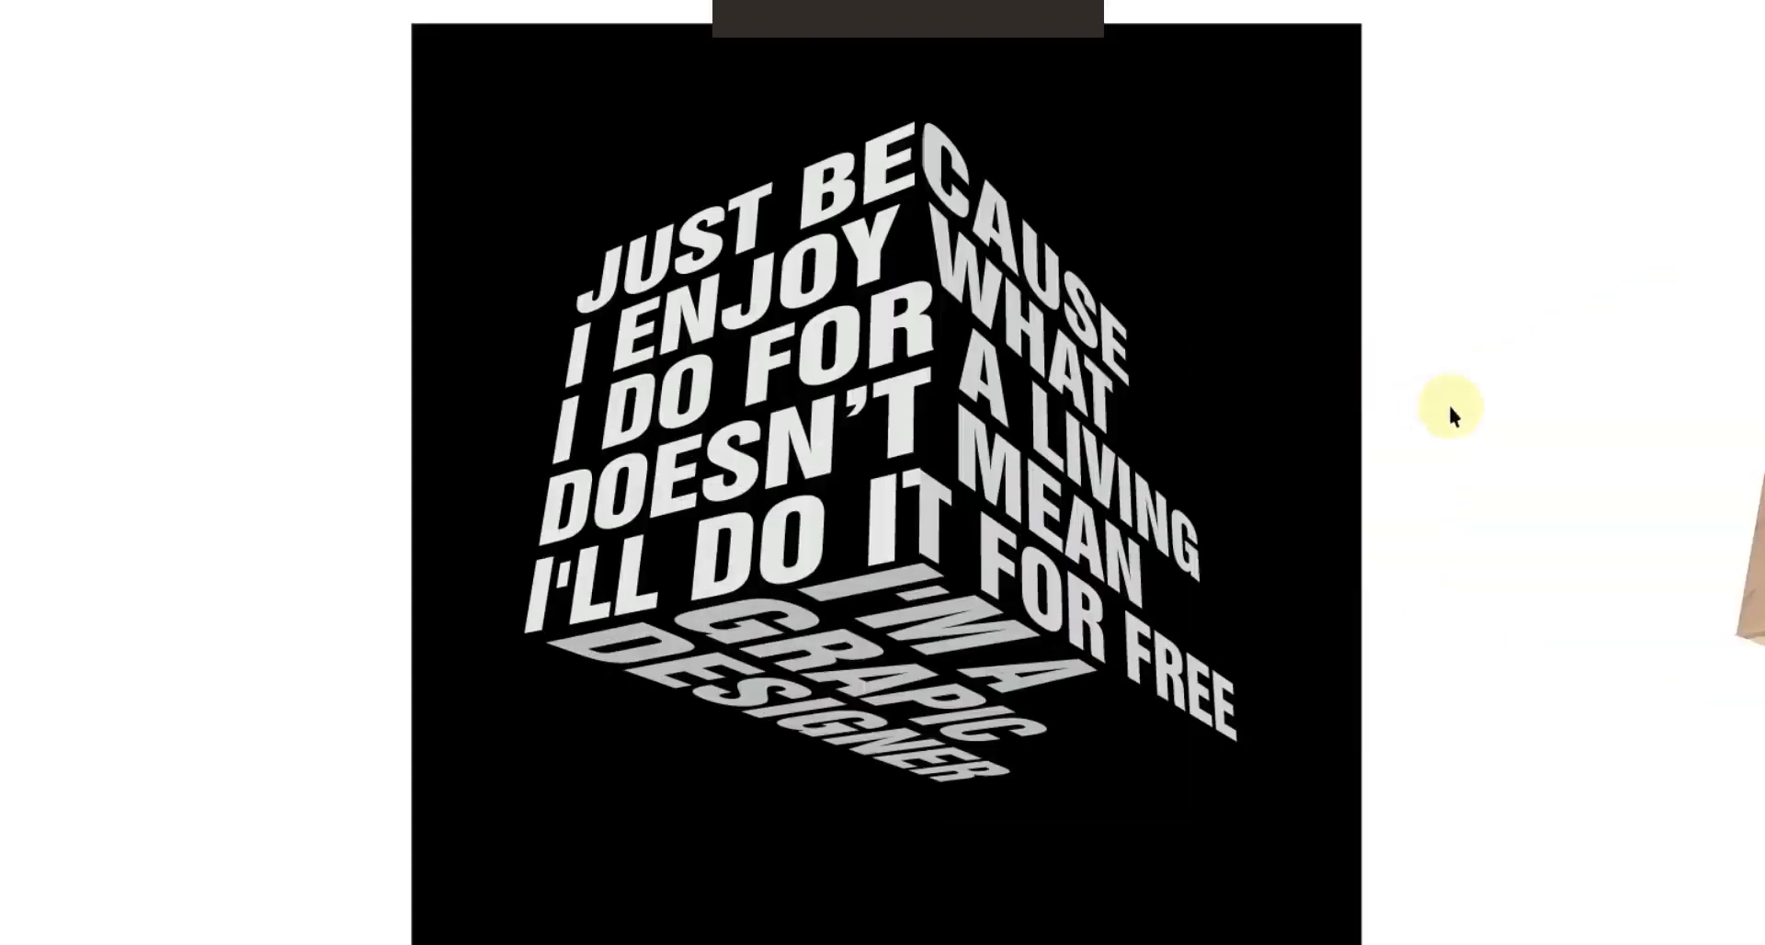